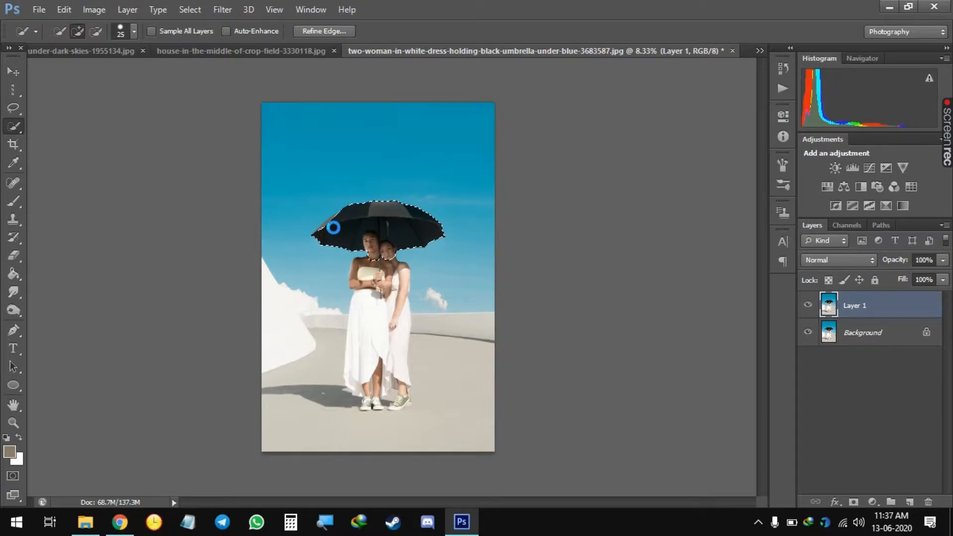
Extend the quick selection over the umbrella, both women, their arms, white dresses and legs.
left_click(333, 227)
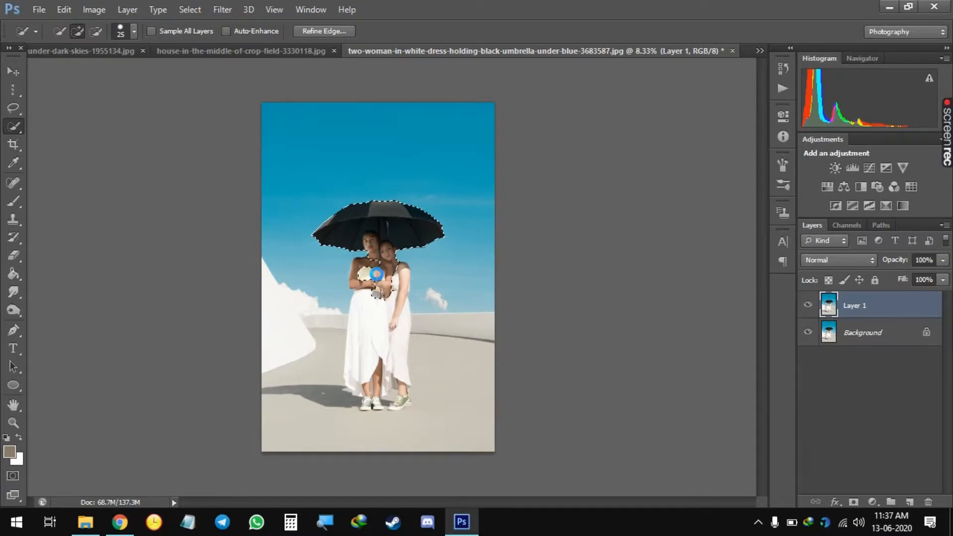
left_click(377, 273)
left_click(364, 292)
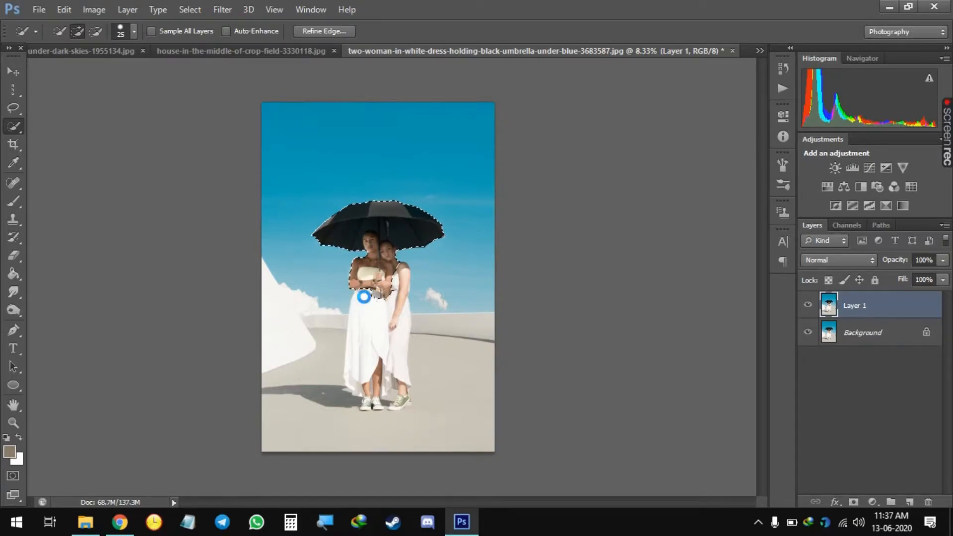
left_click(401, 283)
left_click(392, 322)
left_click(374, 315)
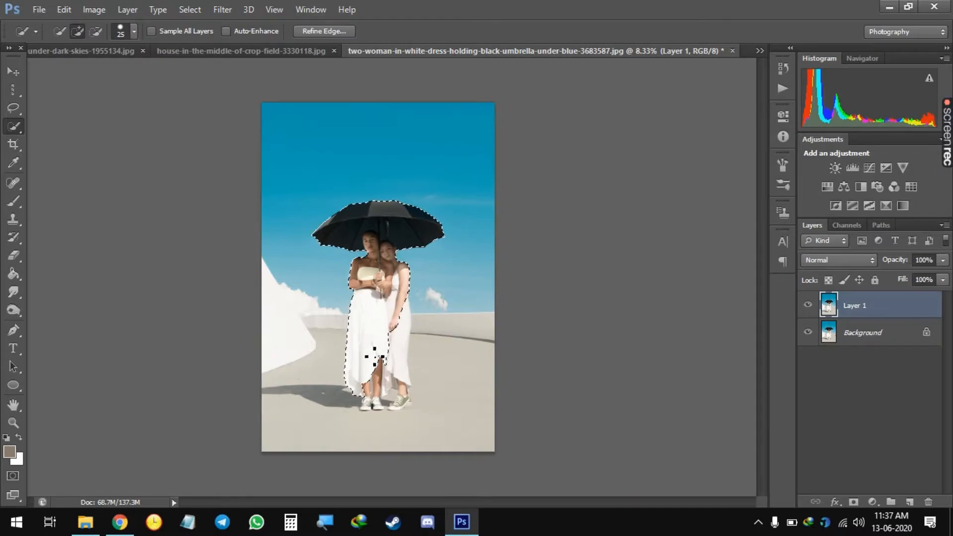
left_click(396, 314)
left_click(392, 368)
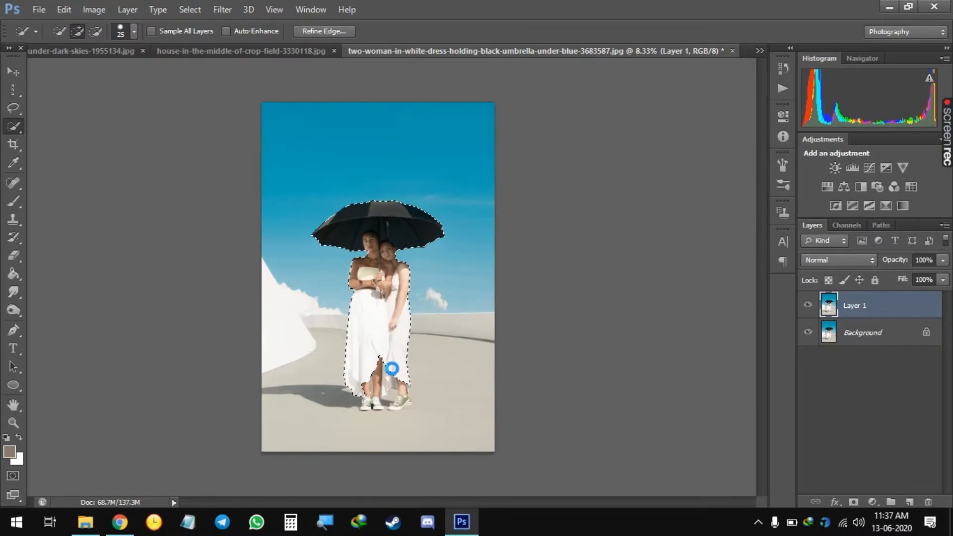
left_click(381, 378)
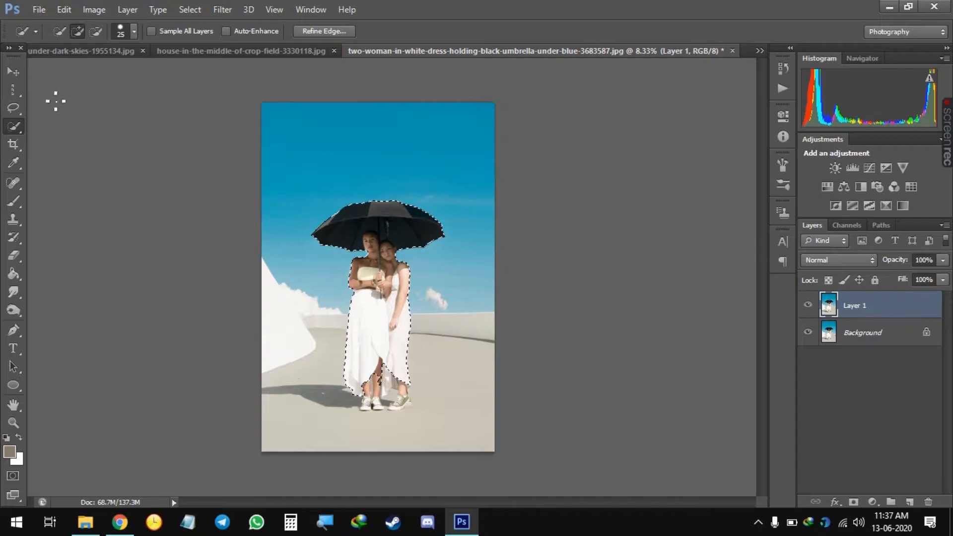
Move the selected women into the house-in-the-middle-of-crop-field image and convert their layer to a smart object.
left_click(13, 72)
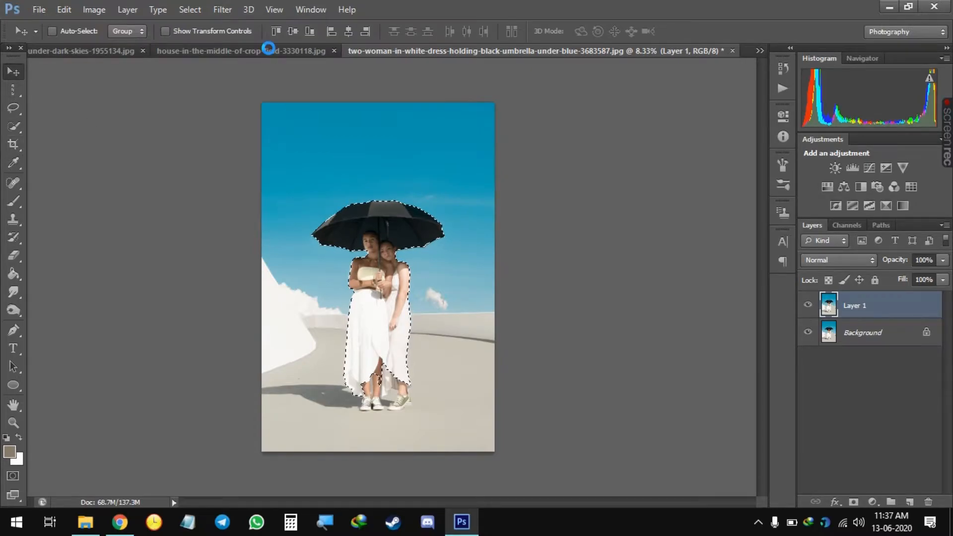
left_click_drag(268, 48, 469, 364)
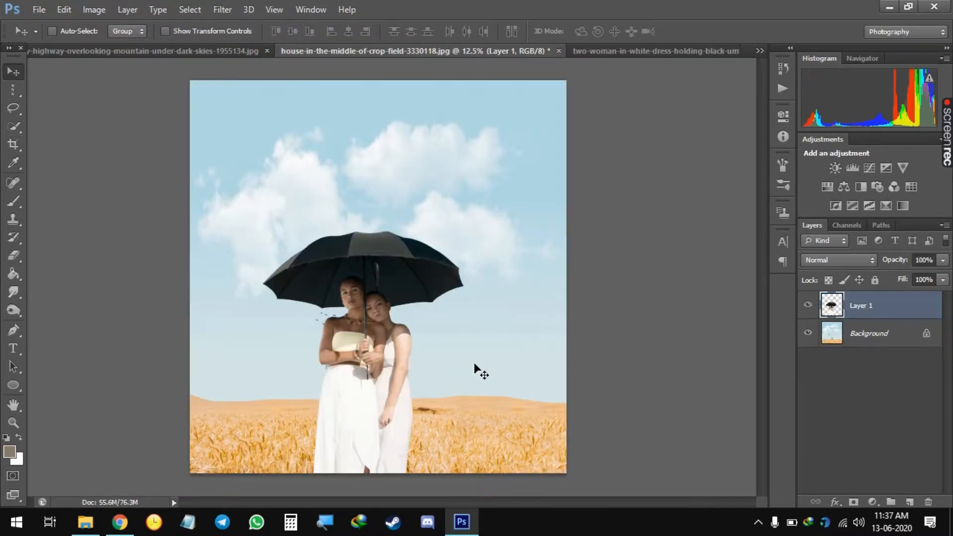
right_click(896, 305)
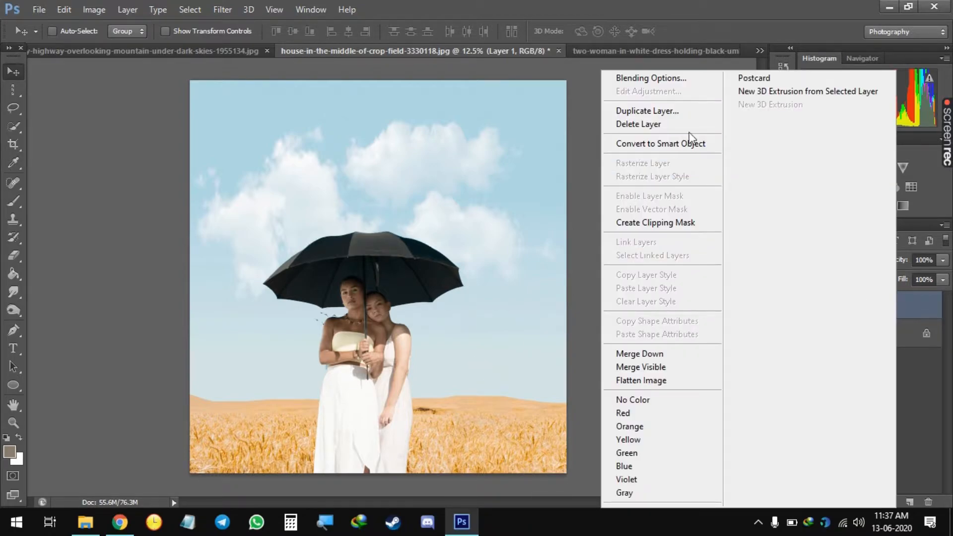
left_click(687, 145)
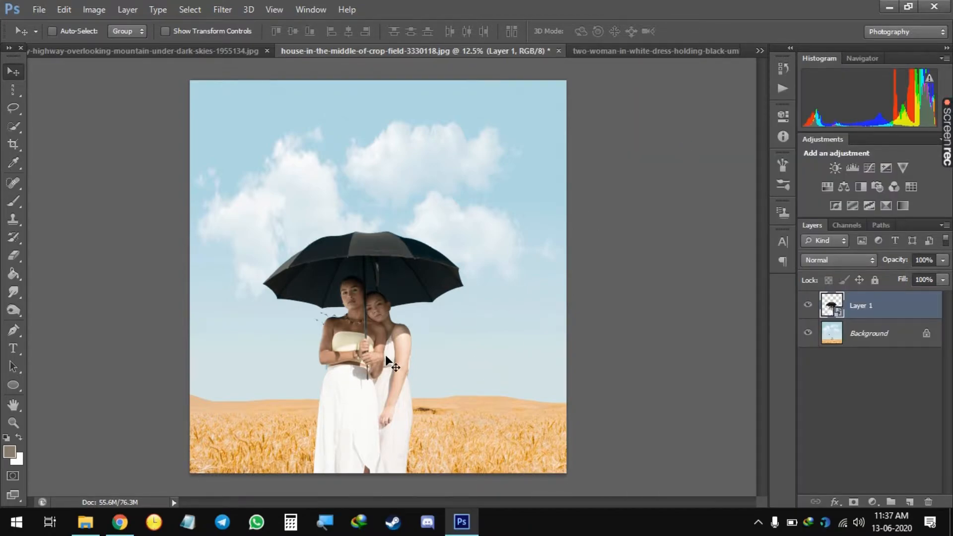
Scale the women down proportionally and place them in the wheat field just right of the house.
key("ctrl+t")
left_click_drag(462, 230, 415, 301)
left_click_drag(367, 382, 366, 329)
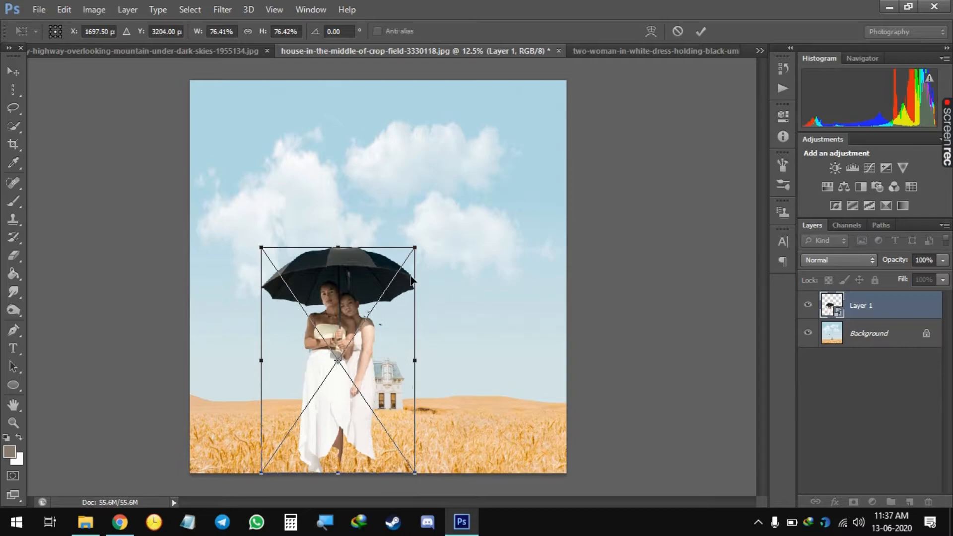
left_click_drag(414, 249, 393, 279)
left_click_drag(363, 352, 481, 368)
key("Return")
Rasterize the women's layer and erase their lower legs and dress hems with a 150 px soft eraser so they stand in the wheat.
key("ctrl+plus")
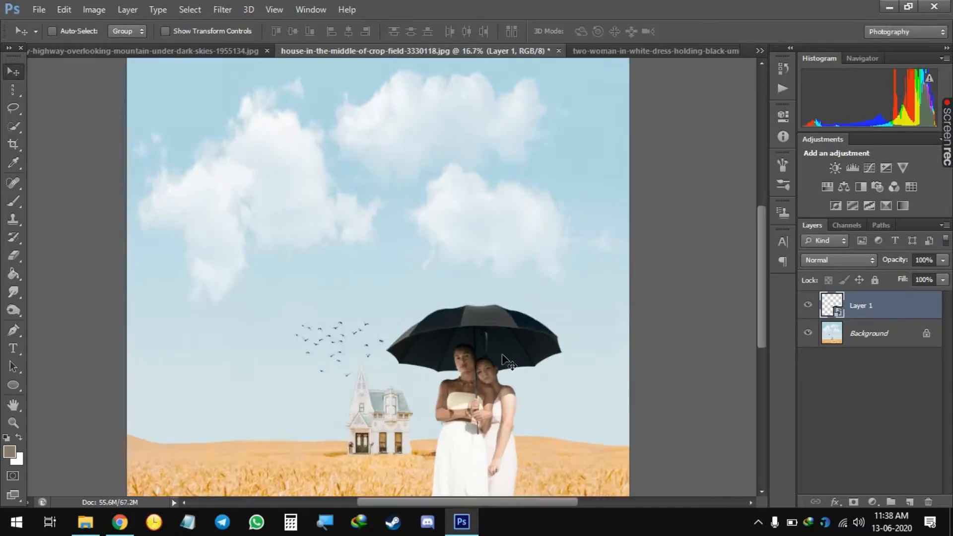
scroll(504, 357, "down", 5)
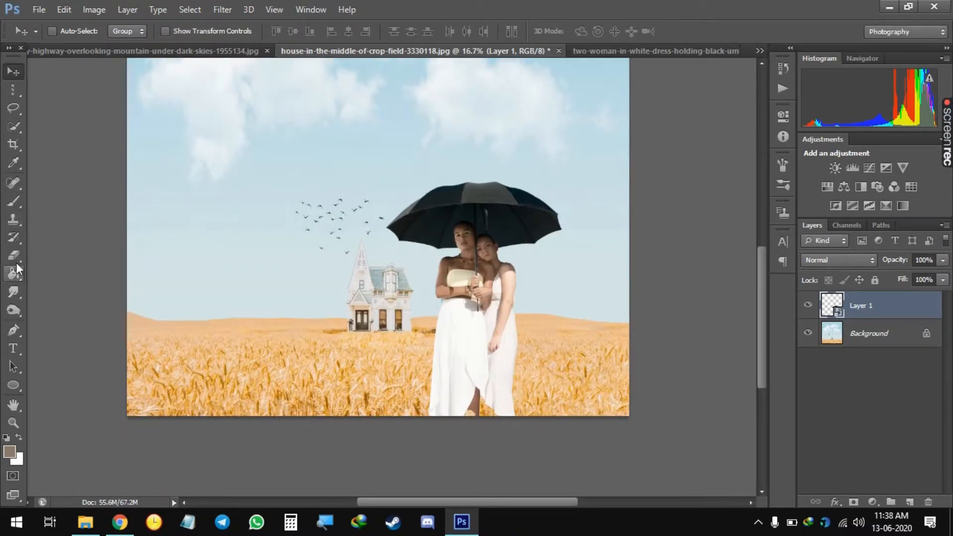
left_click(14, 255)
key("ctrl+plus")
key("ctrl+plus")
left_click(536, 401)
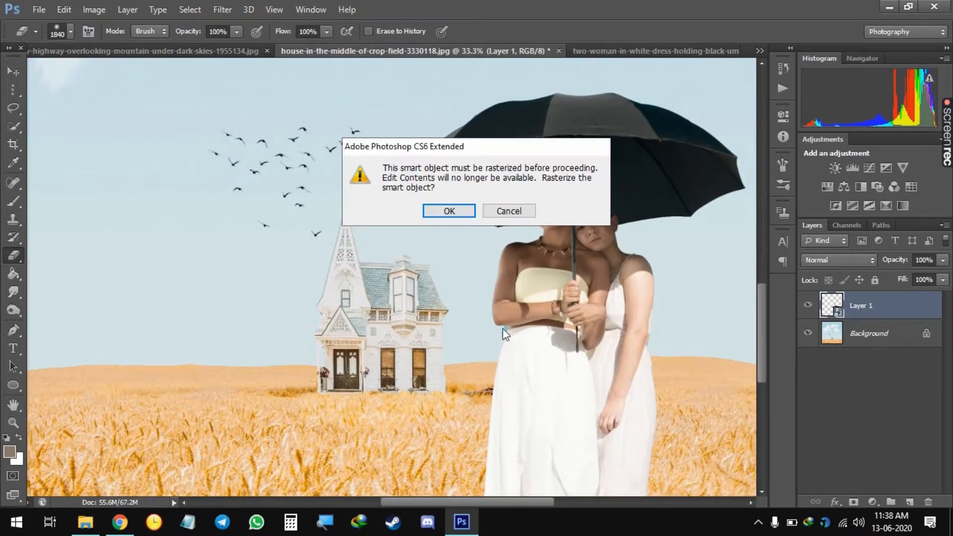
left_click(448, 211)
scroll(392, 278, "down", 3)
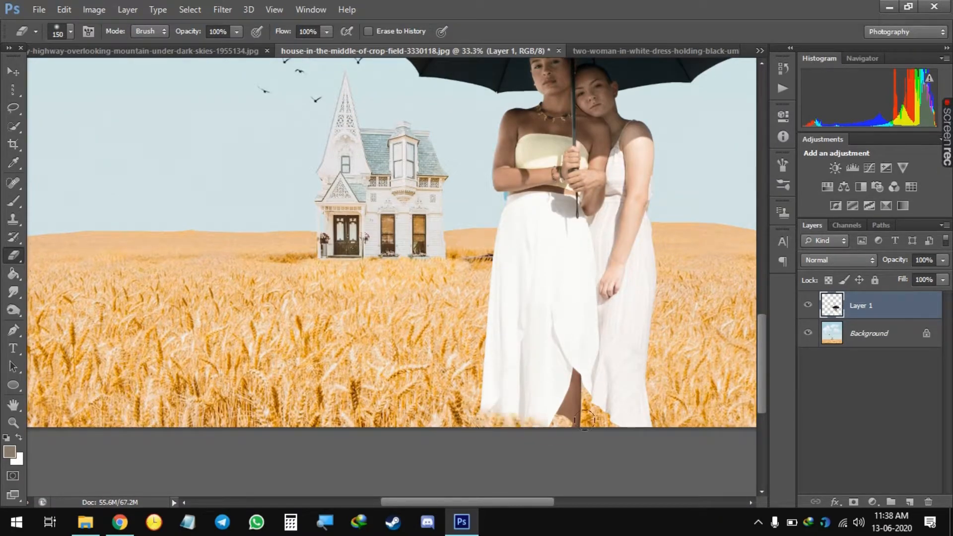
mouse_move(584, 420)
left_mouse_down()
mouse_move(566, 427)
mouse_move(622, 449)
mouse_move(654, 430)
mouse_move(612, 422)
mouse_move(651, 413)
mouse_move(616, 401)
mouse_move(542, 408)
mouse_move(498, 398)
mouse_move(655, 388)
mouse_move(559, 389)
mouse_move(549, 447)
left_mouse_up()
key("ctrl+0")
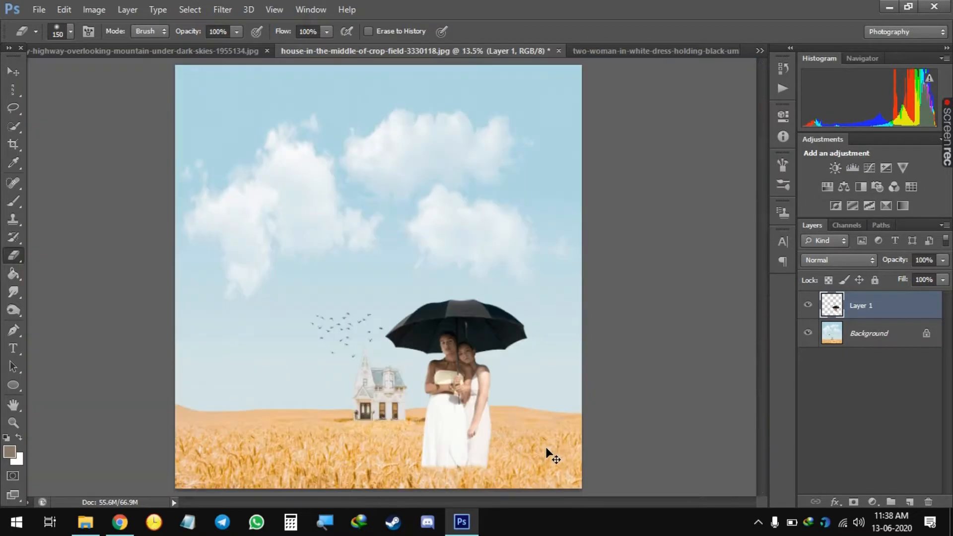
Try cloning wheat over the left side of the dress hem with a 220 px Clone Stamp, undoing the strokes and setting flow to 100%.
key("ctrl+plus")
scroll(552, 367, "down", 3)
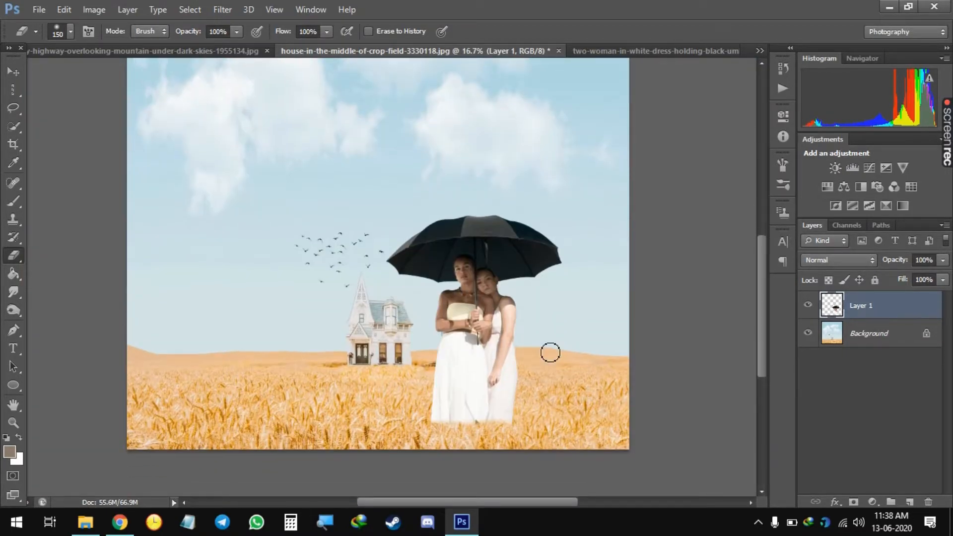
key("ctrl+plus")
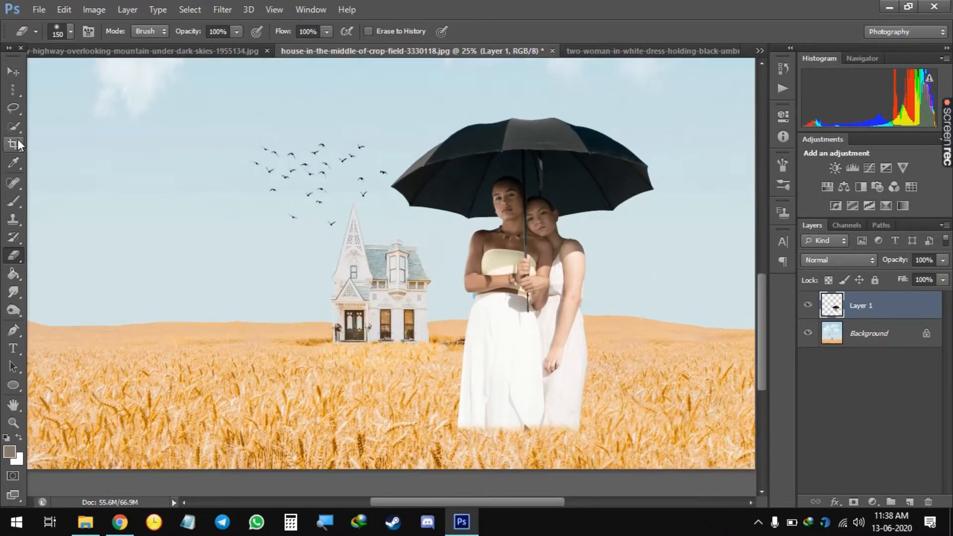
left_click(14, 219)
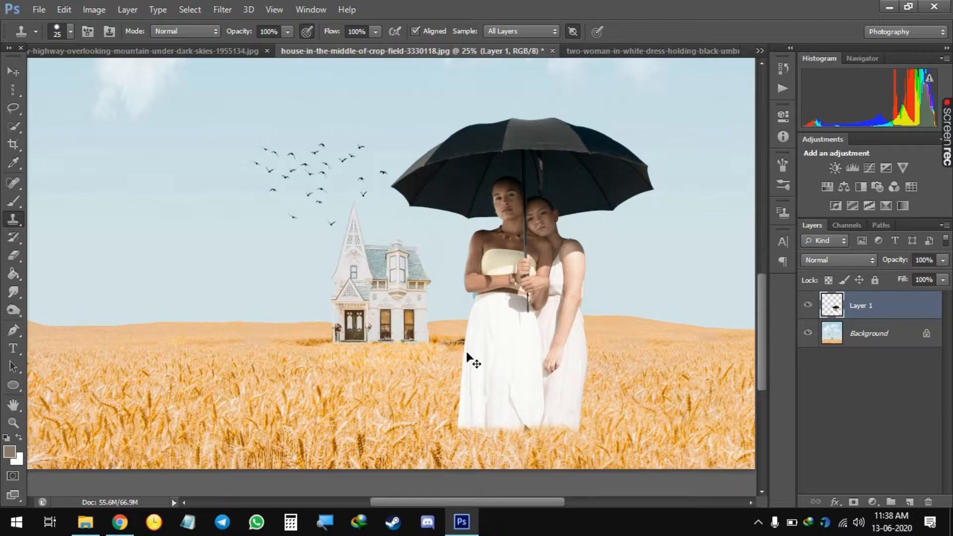
key("ctrl+plus")
scroll(468, 355, "down", 3)
key("ctrl+plus")
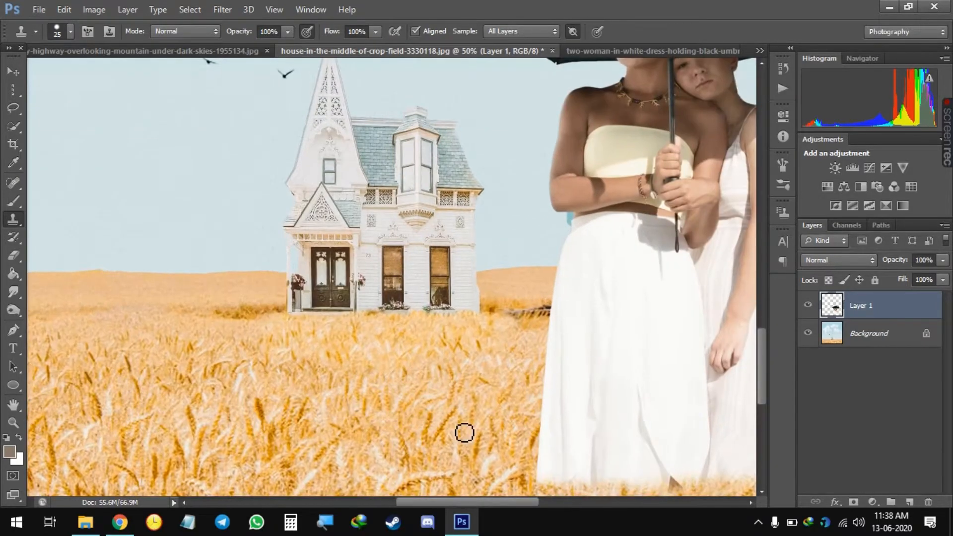
scroll(454, 437, "down", 3)
mouse_move(533, 377)
left_mouse_down()
mouse_move(576, 380)
mouse_move(594, 404)
mouse_move(536, 318)
left_mouse_up()
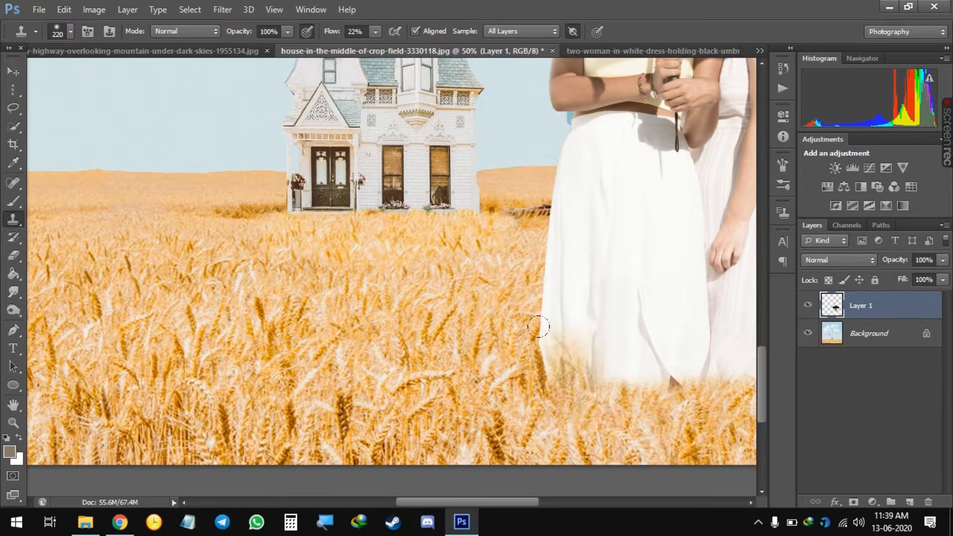
key("ctrl+z")
type("100")
key("ctrl+z")
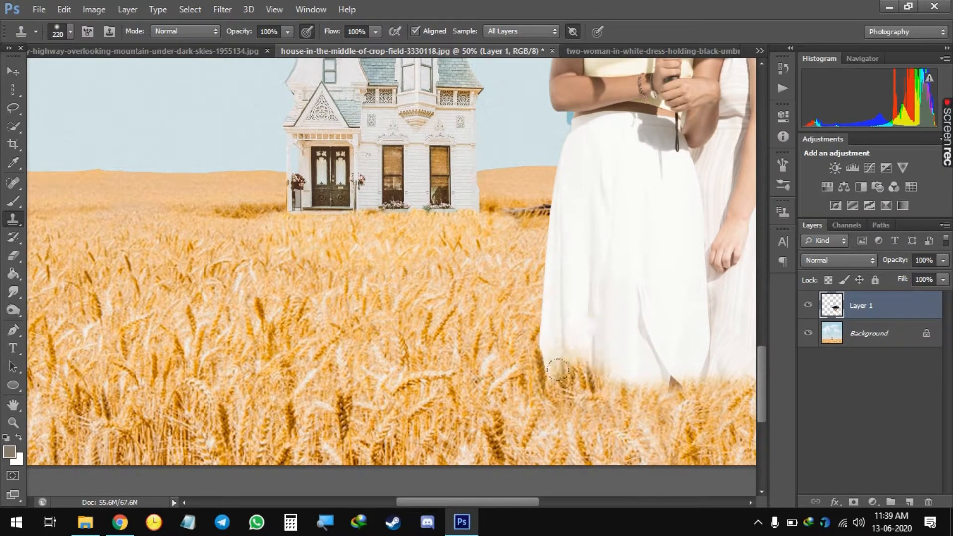
Clone wheat stalks along the hems of both dresses with a Clone Stamp brush reduced to 90 px.
key("bracketleft")
key("bracketleft")
key("bracketleft")
key("bracketleft")
key("bracketleft")
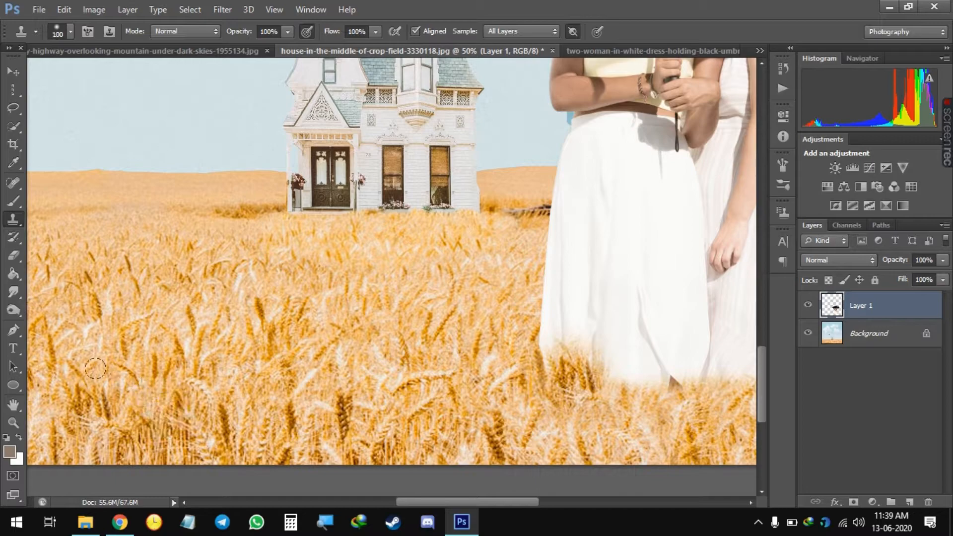
scroll(372, 392, "left", 4)
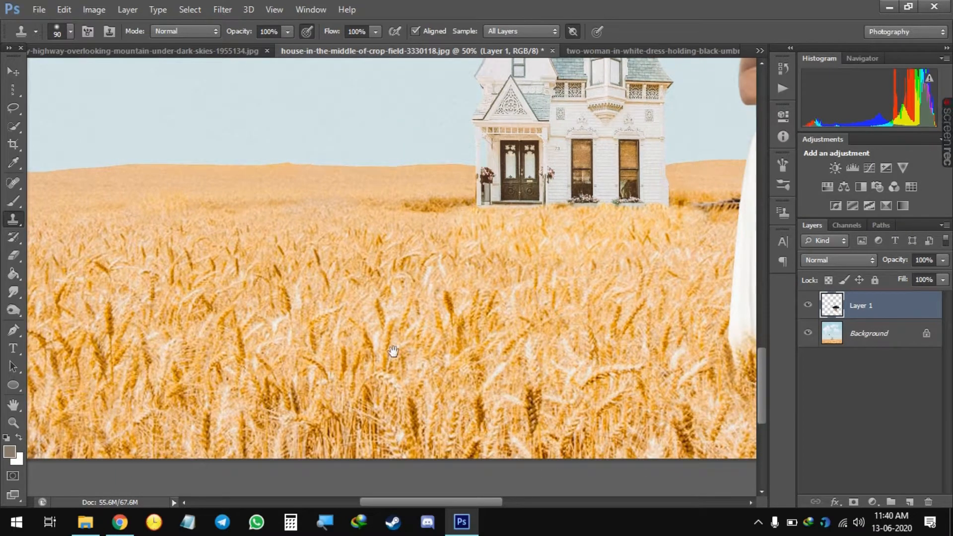
scroll(393, 351, "right", 8)
mouse_move(533, 393)
left_mouse_down()
mouse_move(512, 379)
mouse_move(443, 387)
mouse_move(548, 385)
mouse_move(396, 417)
mouse_move(344, 387)
left_mouse_up()
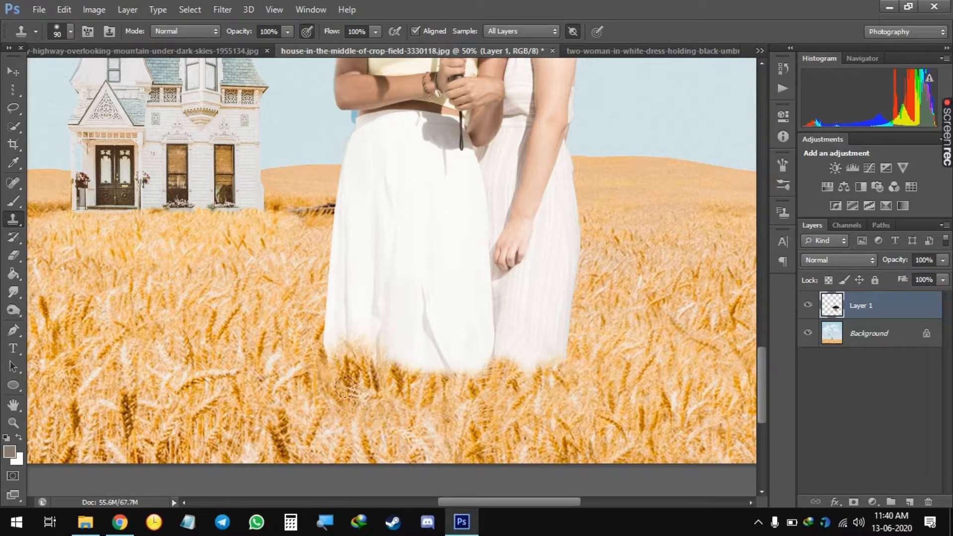
left_click_drag(525, 368, 537, 372)
mouse_move(452, 372)
left_mouse_down()
mouse_move(430, 370)
mouse_move(423, 347)
left_mouse_up()
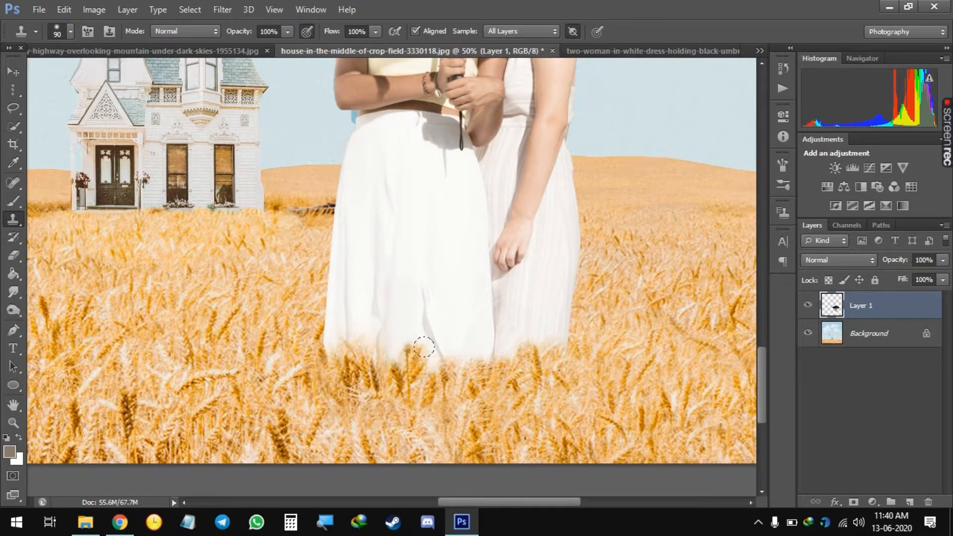
key("ctrl+minus")
key("ctrl+minus")
key("ctrl+minus")
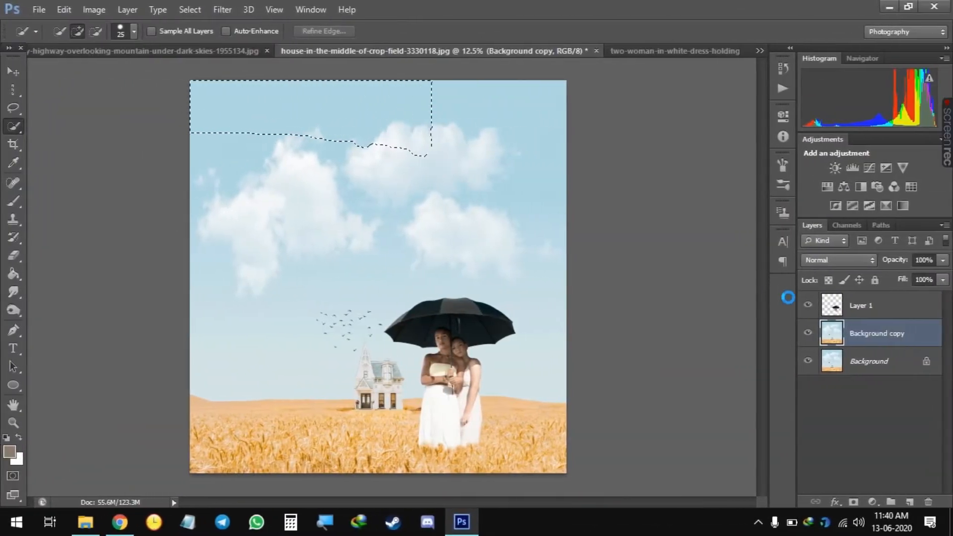
Hide Layer 1, quick-select the entire sky around the house on Background copy, and delete it.
left_click(801, 306)
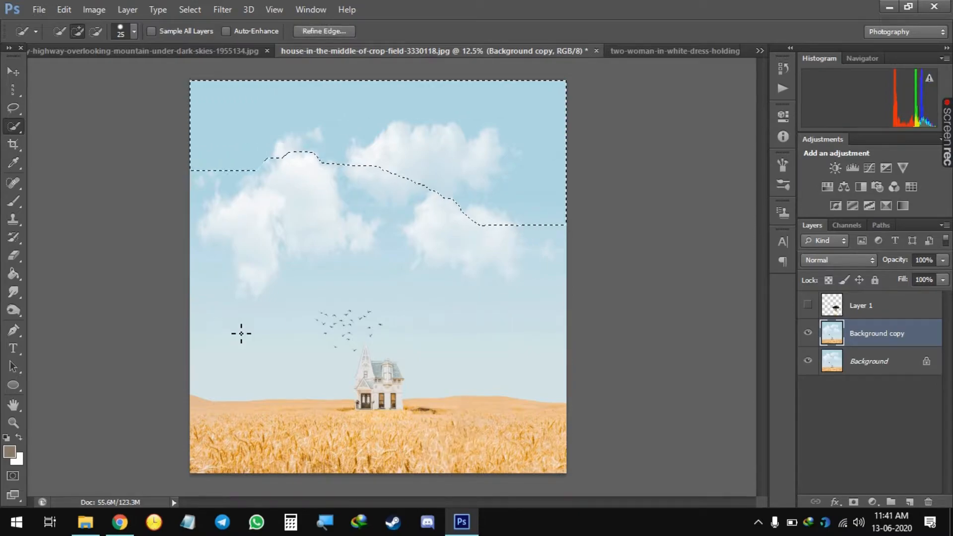
mouse_move(240, 334)
left_mouse_down()
mouse_move(281, 351)
mouse_move(393, 334)
left_mouse_up()
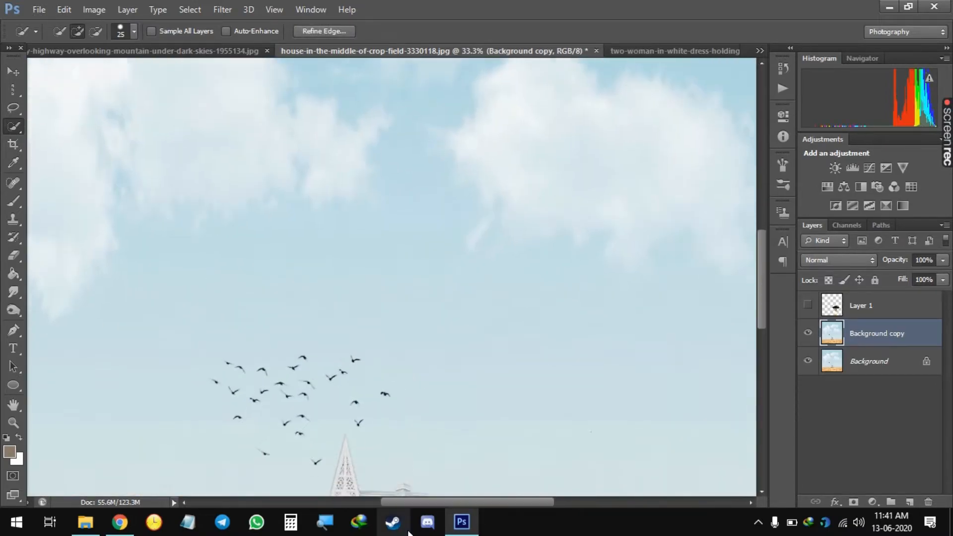
scroll(464, 419, "down", 5)
mouse_move(464, 420)
left_mouse_down()
mouse_move(362, 391)
mouse_move(356, 363)
mouse_move(372, 425)
mouse_move(387, 397)
mouse_move(419, 419)
mouse_move(403, 401)
left_mouse_up()
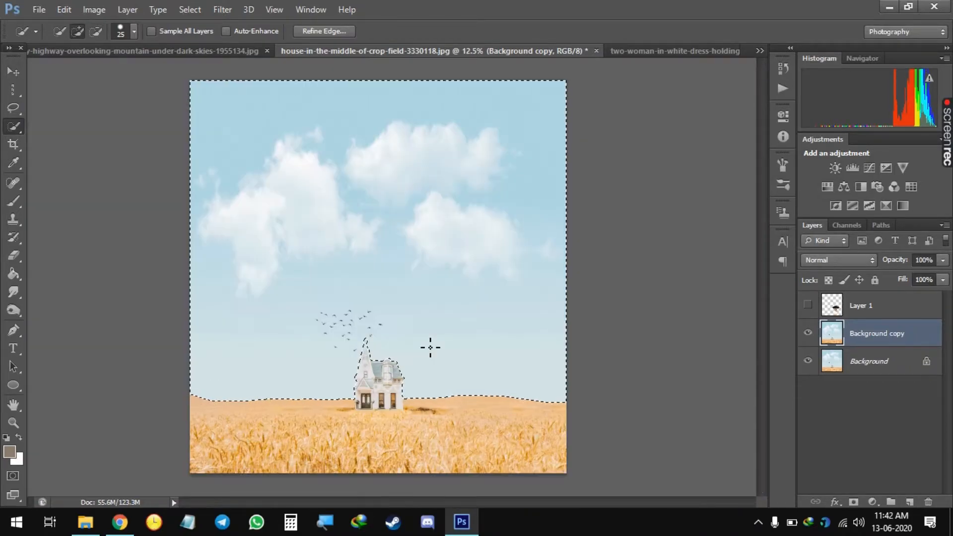
key("Delete")
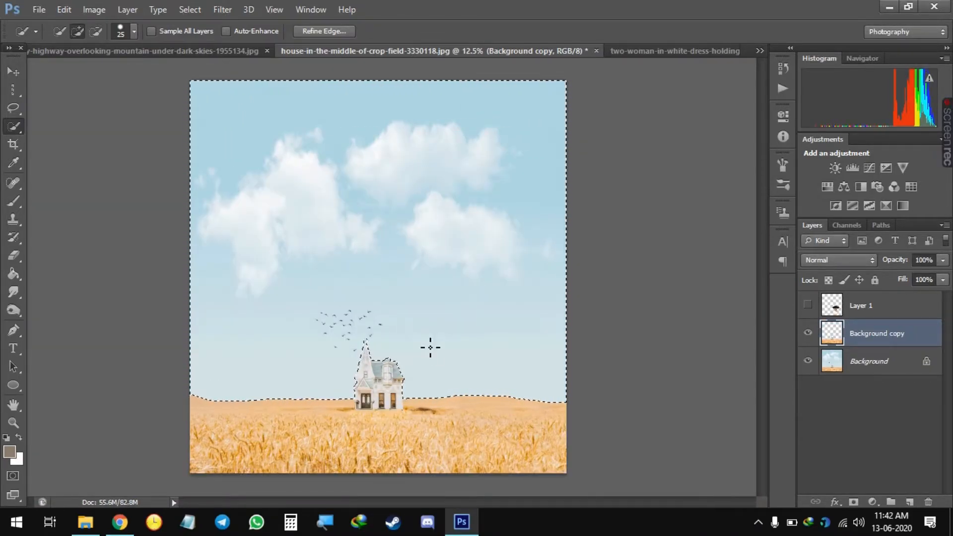
Hide the original Background layer, clear the selection and switch to the Eraser tool.
left_click(808, 361)
key("ctrl+d")
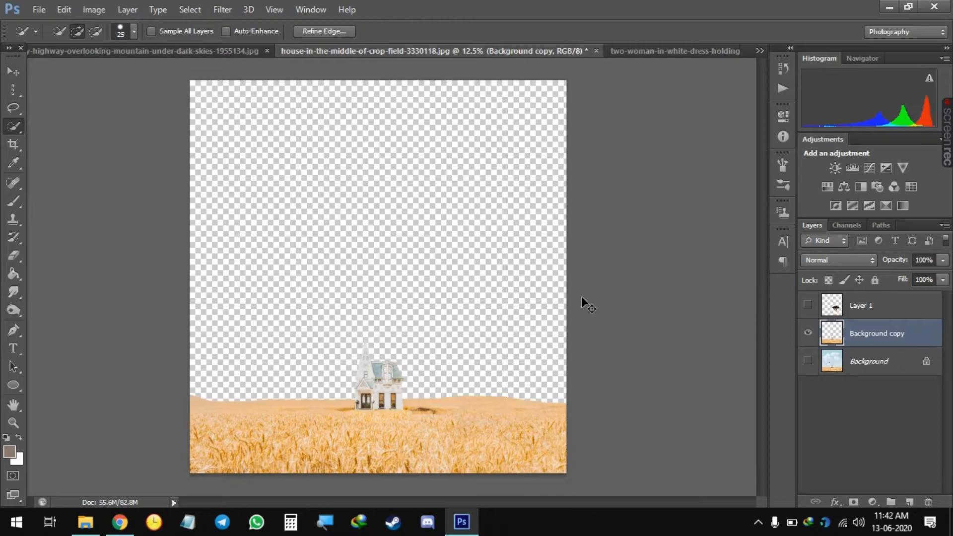
key("e")
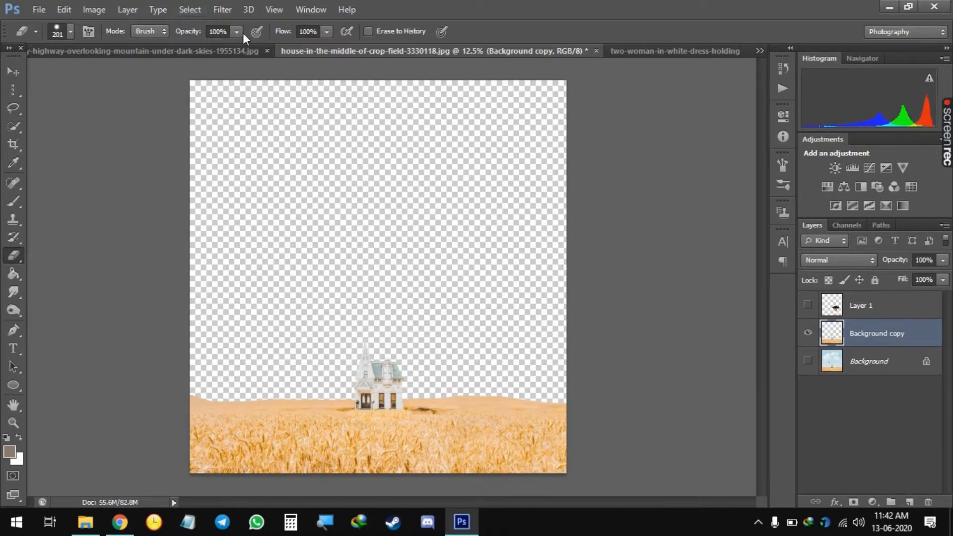
In the highway photo, outline the sky and mountains above the road with the Pen tool and convert the path to a selection.
left_click(231, 51)
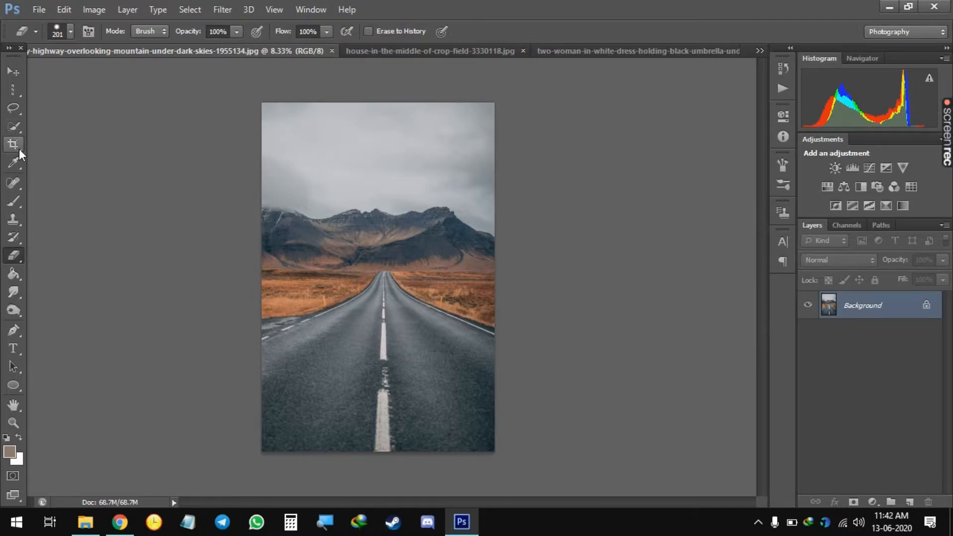
left_click(14, 329)
left_click(507, 271)
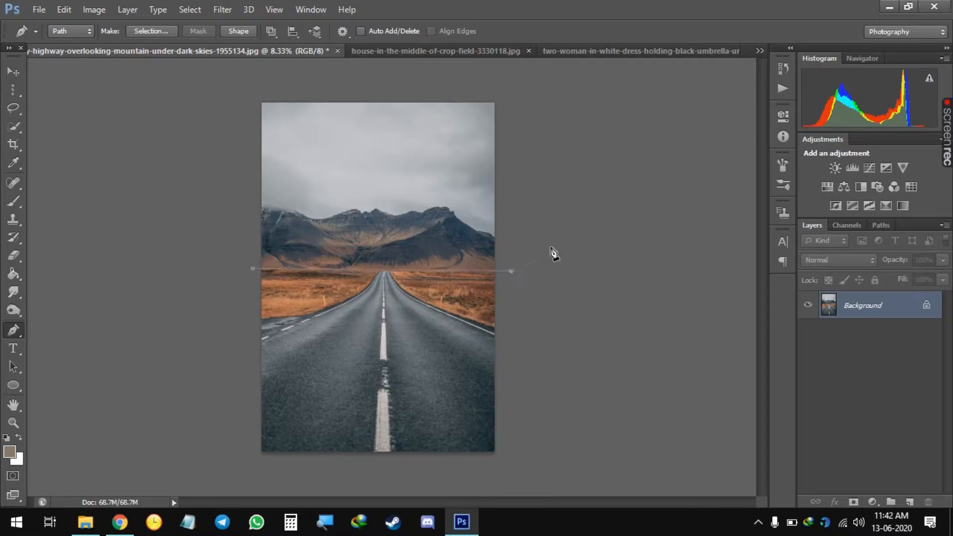
right_click(322, 268)
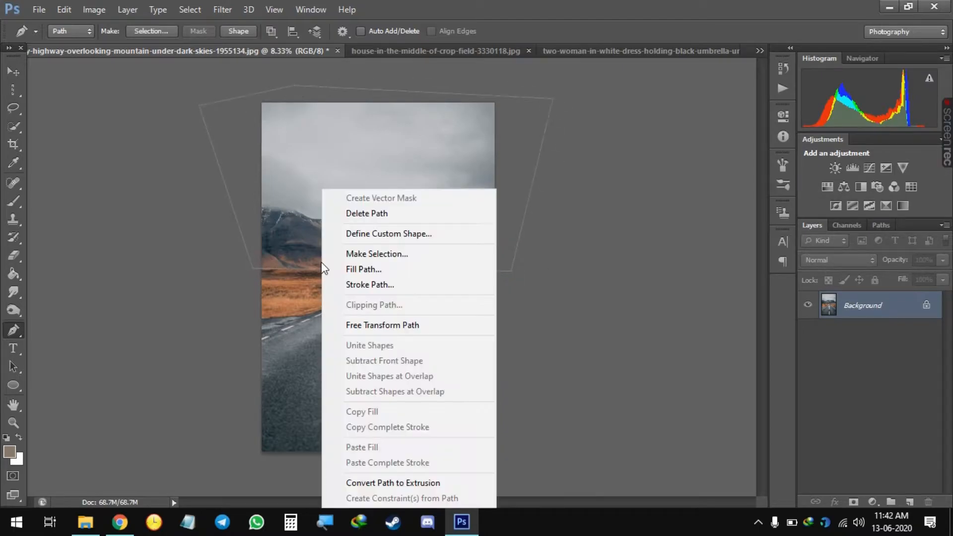
left_click(403, 253)
key("Return")
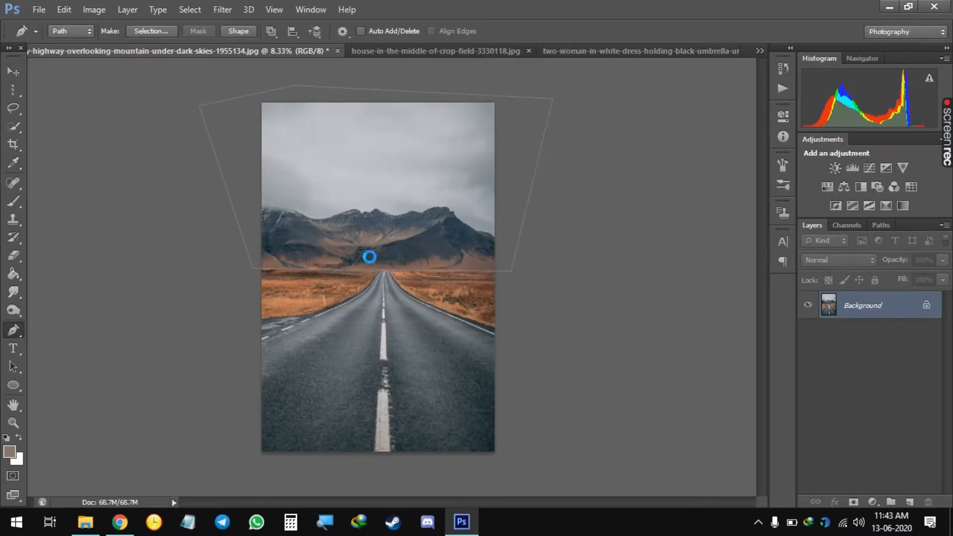
Copy the selected sky and mountains to a new layer and place it in the house photo behind Background copy.
key("ctrl+j")
left_click(14, 72)
left_click_drag(400, 170, 402, 190)
left_click_drag(358, 336, 375, 329)
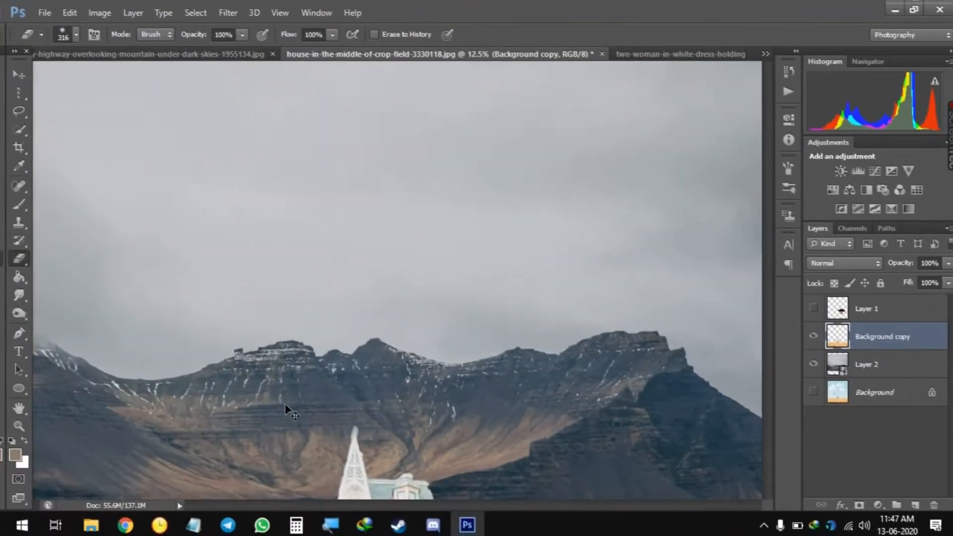
Try erasing along the wheat field's left horizon with a large soft Eraser, undoing the strokes.
left_click_drag(285, 404, 575, 65)
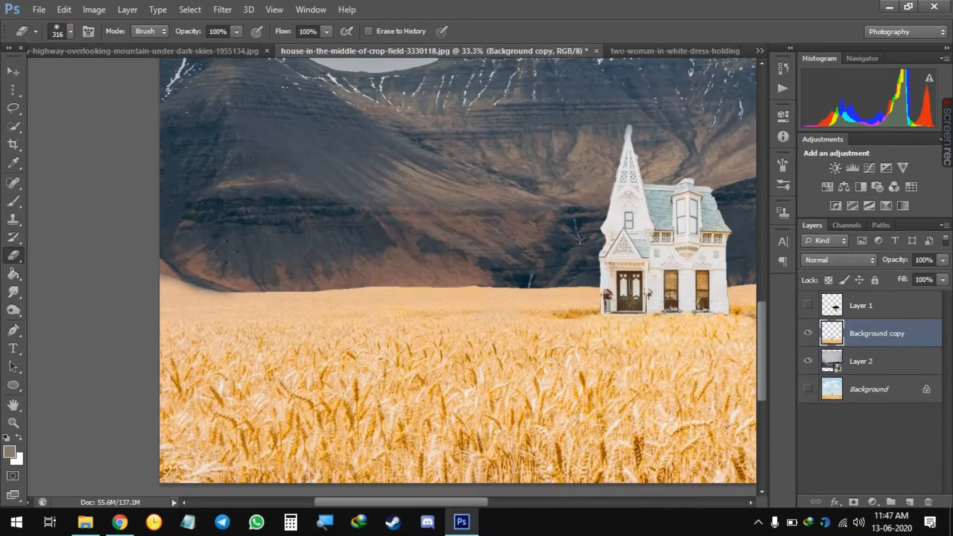
key("ctrl+plus")
mouse_move(221, 281)
left_mouse_down()
mouse_move(324, 254)
mouse_move(201, 314)
mouse_move(202, 325)
left_mouse_up()
left_click_drag(186, 243, 246, 244)
left_click_drag(256, 205, 377, 229)
key("ctrl+alt+z")
key("ctrl+alt+z")
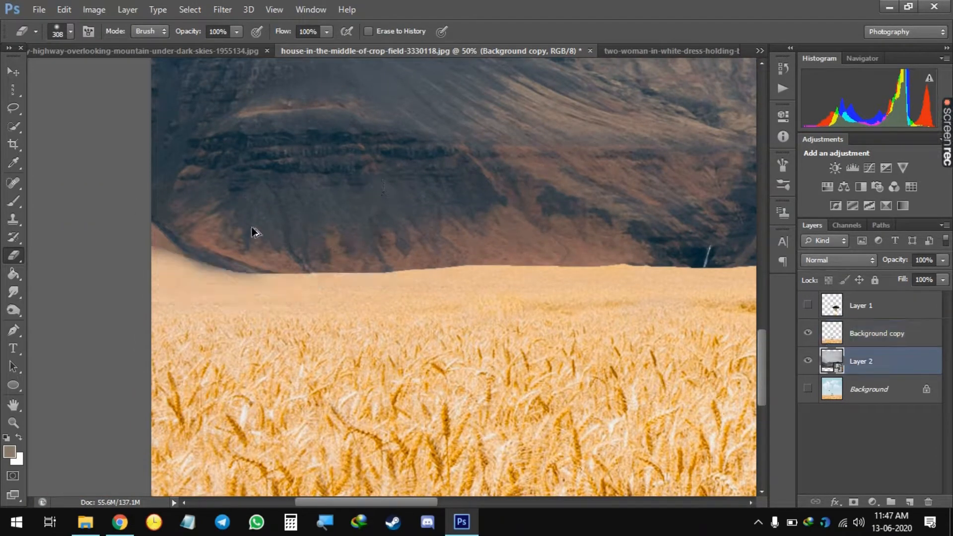
On Background copy, soften the wheat field's horizon at the left of the house with the Eraser.
left_click(877, 333)
mouse_move(218, 218)
left_mouse_down()
mouse_move(225, 225)
mouse_move(157, 220)
mouse_move(342, 280)
mouse_move(502, 276)
left_mouse_up()
left_click_drag(438, 238, 402, 240)
mouse_move(355, 273)
left_mouse_down()
mouse_move(539, 254)
mouse_move(371, 278)
left_mouse_up()
mouse_move(432, 278)
left_mouse_down()
mouse_move(534, 279)
mouse_move(522, 278)
left_mouse_up()
left_click_drag(551, 247, 198, 213)
Soften the rest of the wheat horizon toward the photo's right edge with a 100 px Eraser brush.
mouse_move(445, 258)
left_mouse_down()
mouse_move(559, 233)
mouse_move(502, 245)
mouse_move(706, 243)
left_mouse_up()
left_click_drag(631, 224, 412, 245)
left_click_drag(488, 259, 650, 260)
left_click_drag(663, 243, 463, 203)
mouse_move(406, 230)
left_mouse_down()
mouse_move(660, 246)
mouse_move(527, 230)
left_mouse_up()
key("ctrl+z")
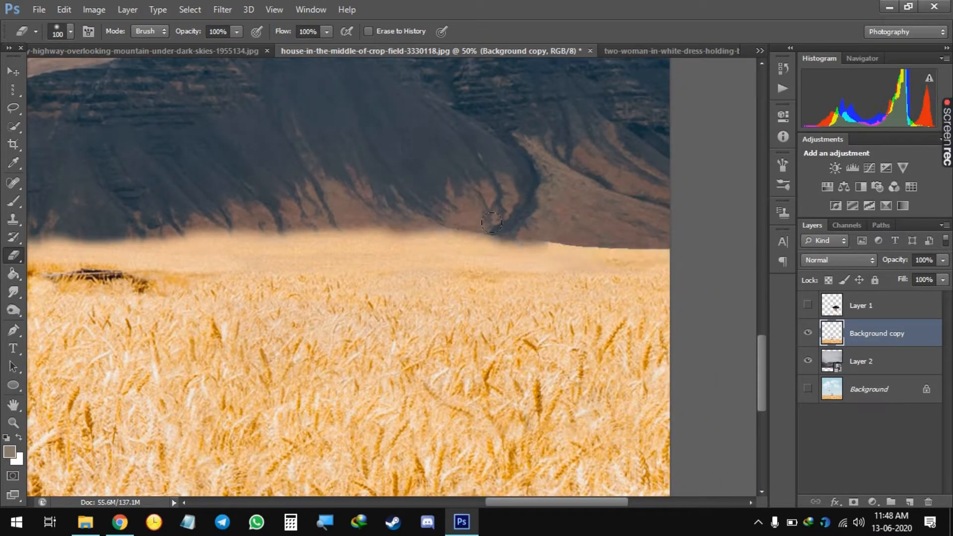
left_click_drag(619, 239, 668, 246)
Try erasing the horizon beside the house's right wall, undo the strokes and reduce the Eraser brush to 40 px.
left_click_drag(390, 164, 783, 185)
key("ctrl+plus")
key("ctrl+plus")
key("ctrl+plus")
mouse_move(512, 218)
left_mouse_down()
mouse_move(460, 244)
mouse_move(574, 230)
left_mouse_up()
key("bracketleft")
key("bracketleft")
key("ctrl+z")
key("ctrl+z")
key("ctrl+alt+z")
key("ctrl+alt+z")
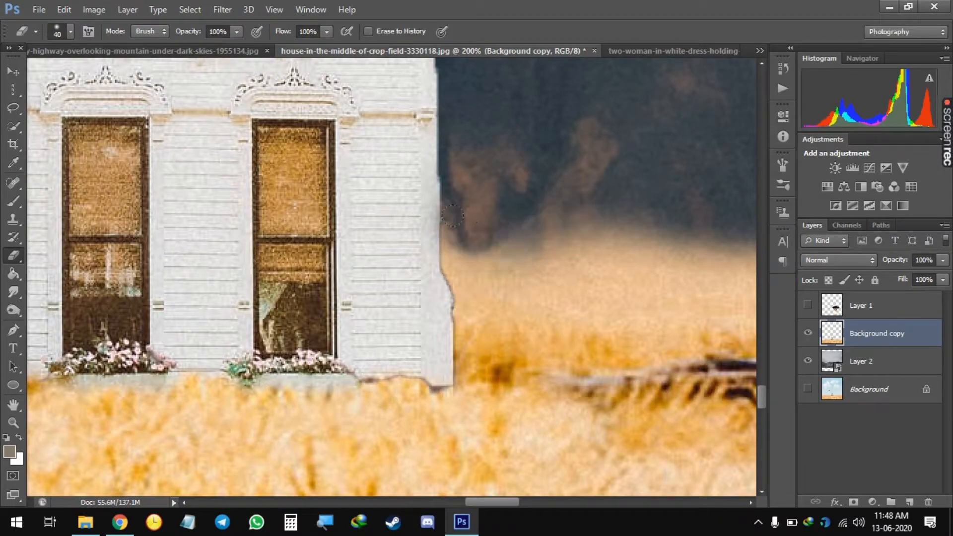
Erase the hard wheat edge close to the house walls with the 40 px Eraser brush.
left_click_drag(451, 218, 450, 246)
left_click_drag(281, 179, 660, 171)
left_click_drag(350, 180, 726, 175)
mouse_move(266, 216)
left_mouse_down()
mouse_move(415, 219)
mouse_move(427, 204)
mouse_move(274, 221)
left_mouse_up()
left_click_drag(344, 225, 421, 213)
key("ctrl+minus")
key("ctrl+minus")
key("ctrl+minus")
key("ctrl+minus")
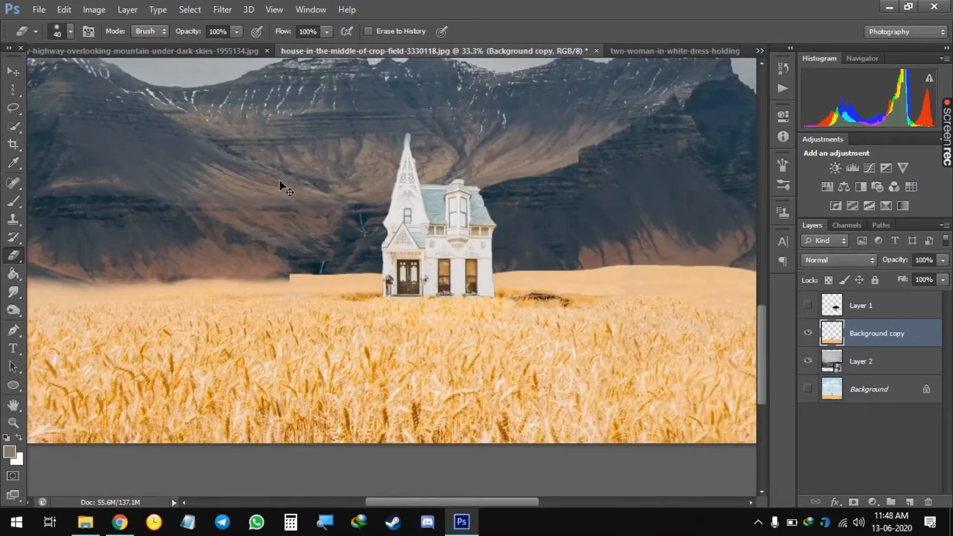
Select Layer 1 and make the two women visible again in the full composite.
key("ctrl+minus")
key("ctrl+minus")
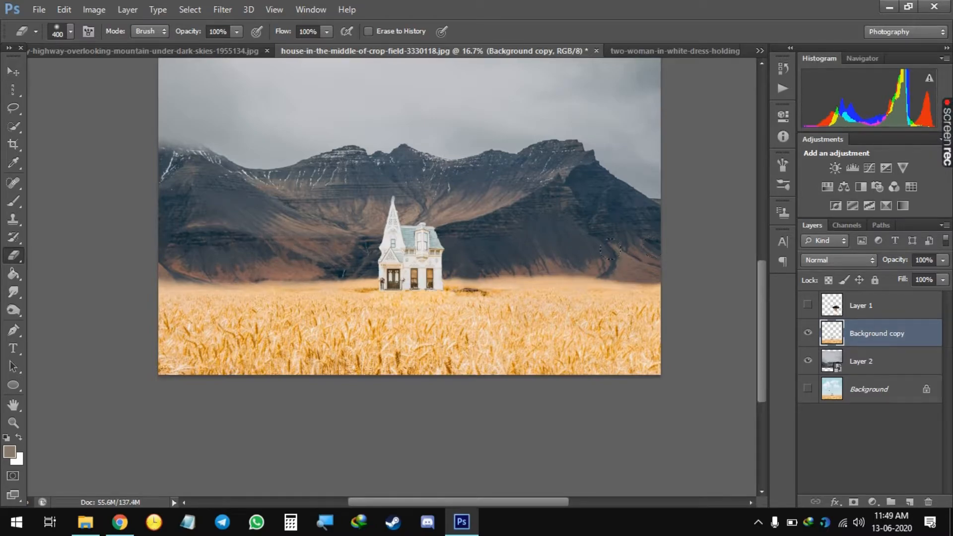
key("ctrl+minus")
key("ctrl+minus")
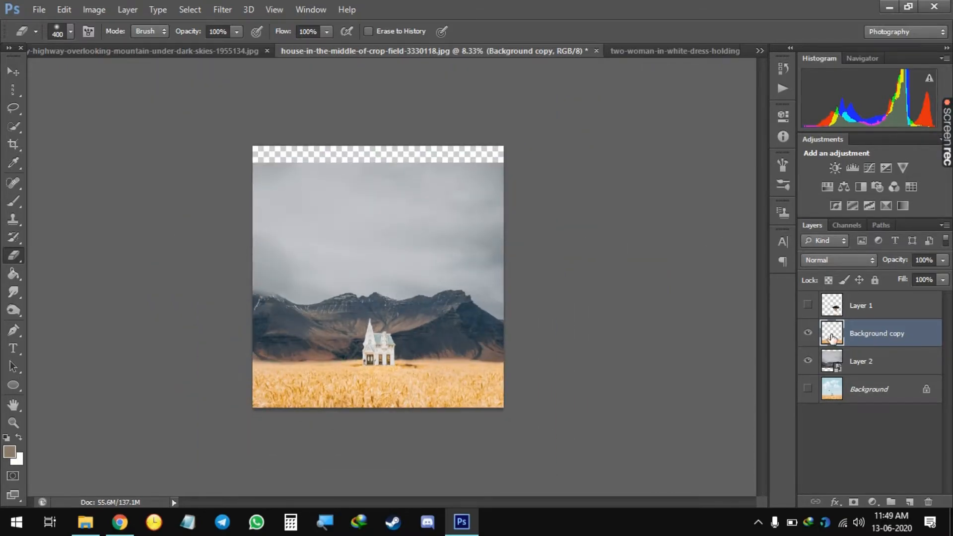
left_click(840, 304)
left_click(808, 304)
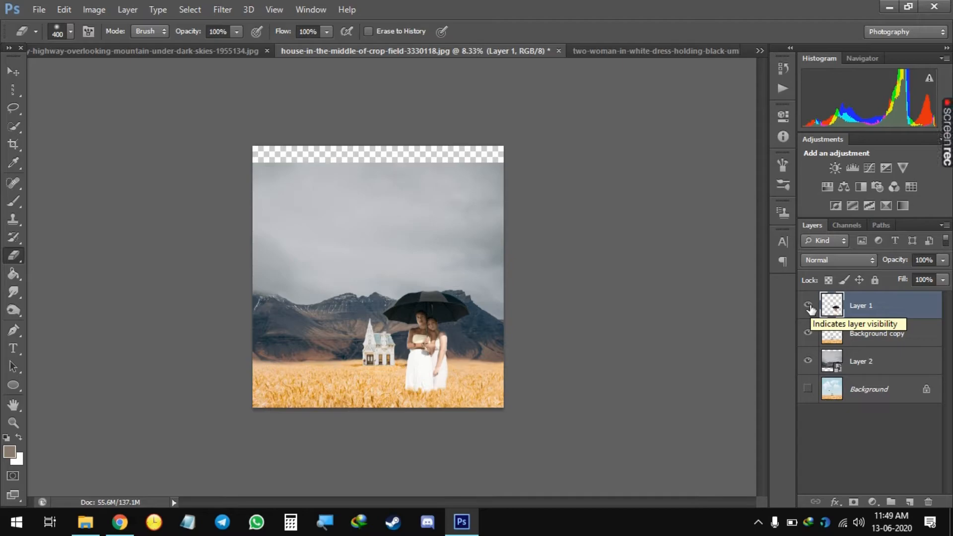
Quick-select the grey sky above the mountains on Layer 2 and hide Layer 1.
left_click(871, 360)
key("w")
key("ctrl+plus")
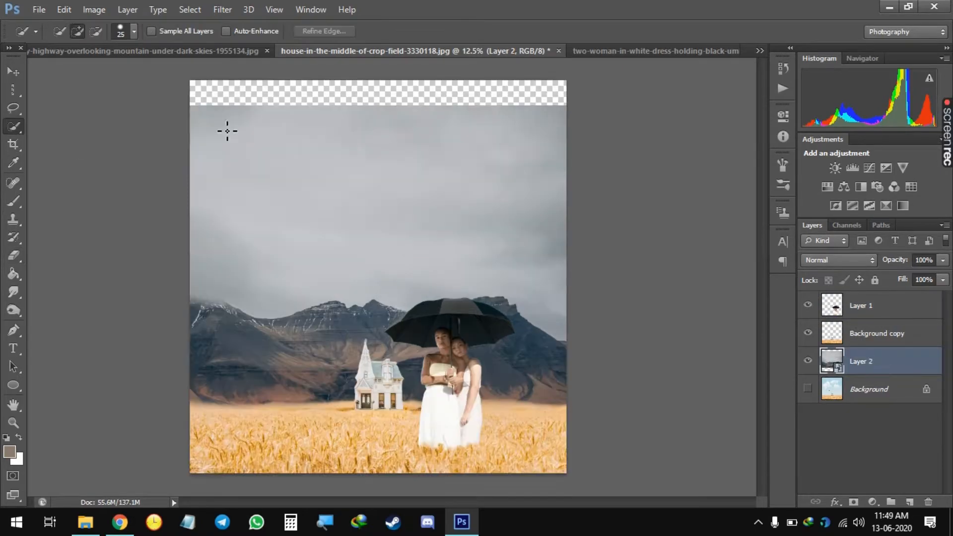
left_click_drag(357, 171, 361, 192)
left_click(807, 304)
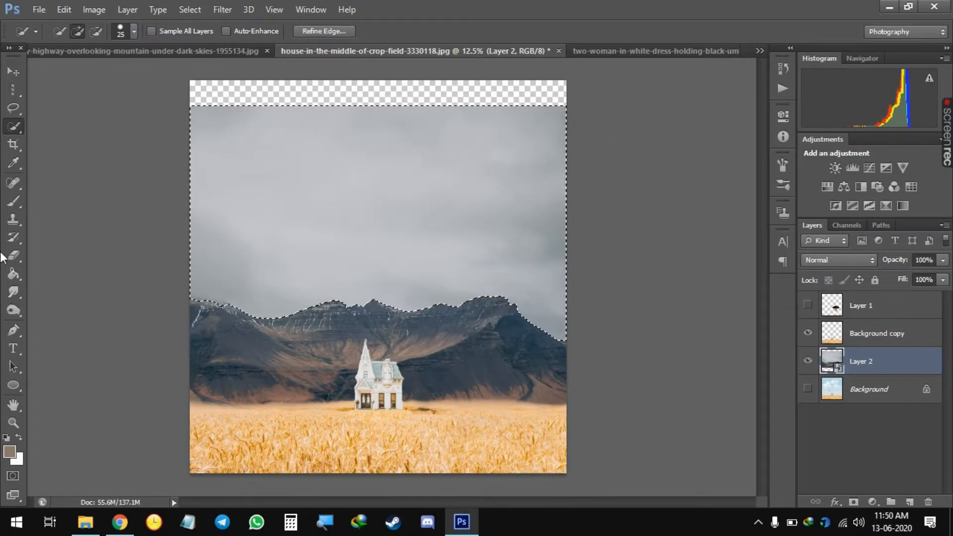
Try to delete the selected sky directly from the Layer 2 smart object.
left_click(367, 240)
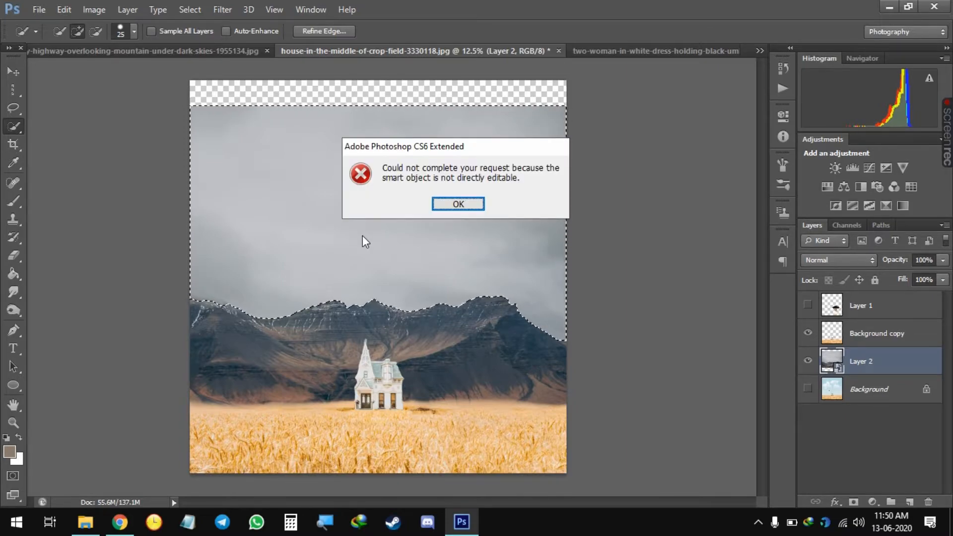
key("Return")
right_click(867, 356)
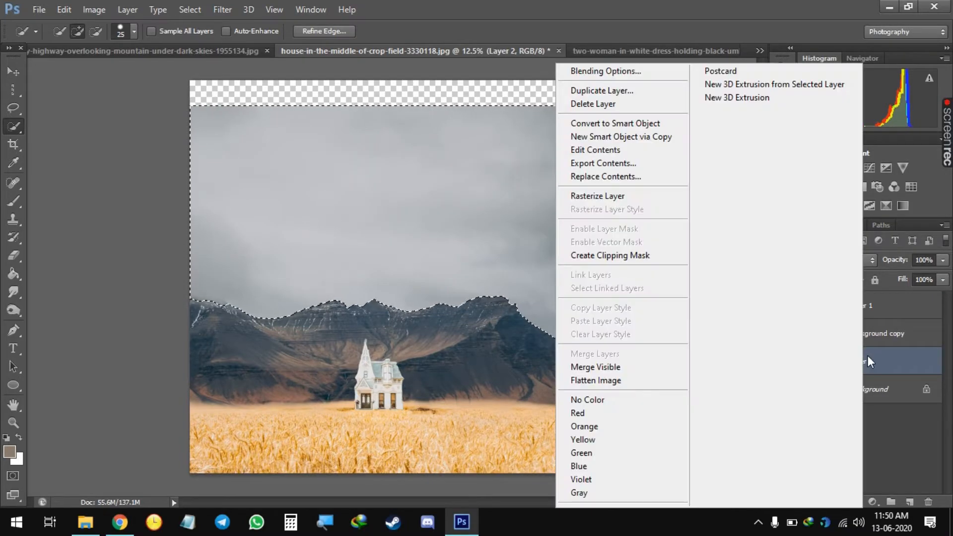
left_click(876, 356)
right_click(878, 356)
left_click(523, 277)
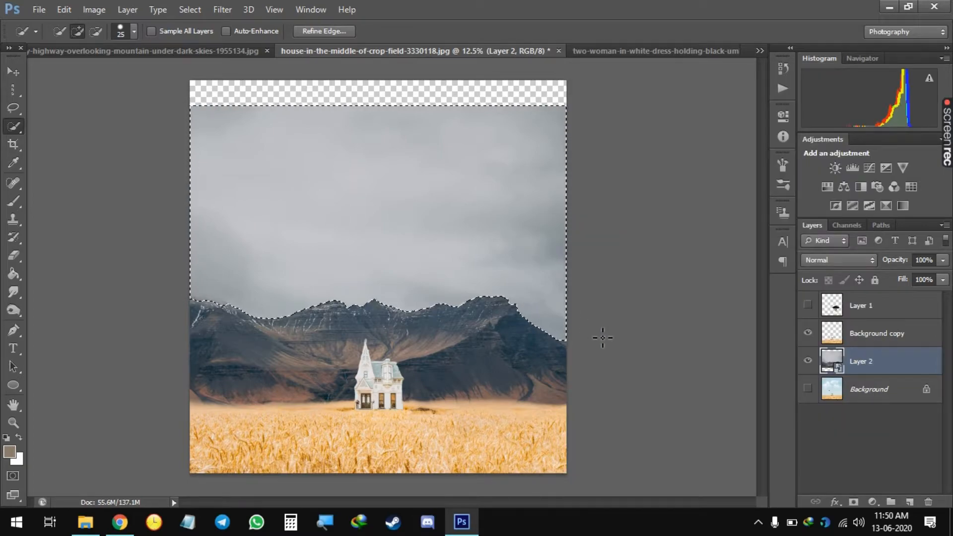
Rasterize Layer 2 and delete its selected sky, clear the selection, and show Layer 1 with Background copy active.
left_click(14, 256)
left_click(395, 220)
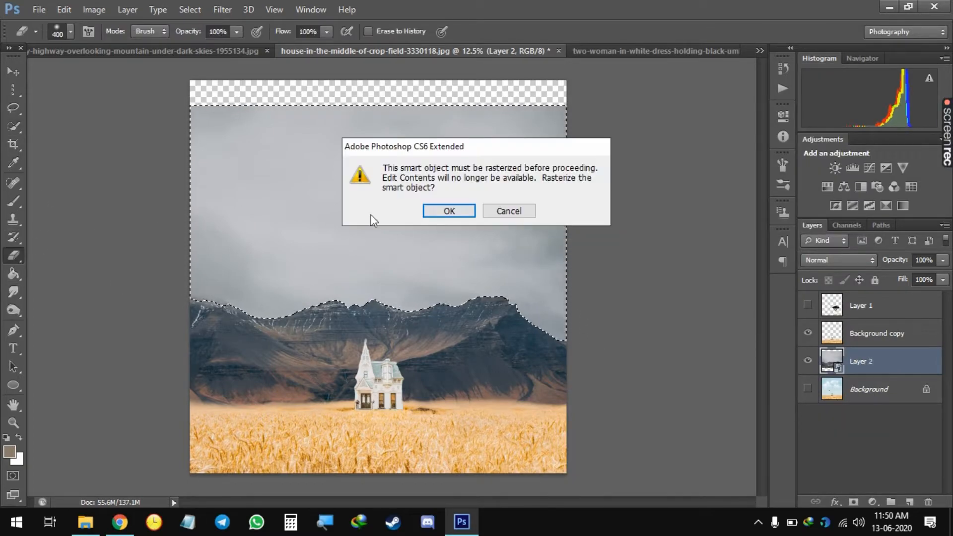
key("Return")
key("Delete")
key("ctrl+d")
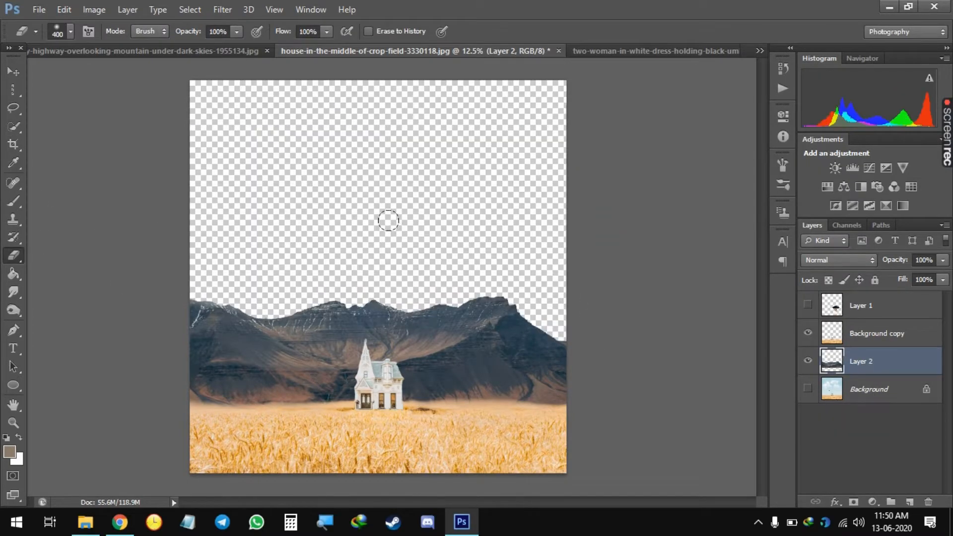
left_click(899, 331)
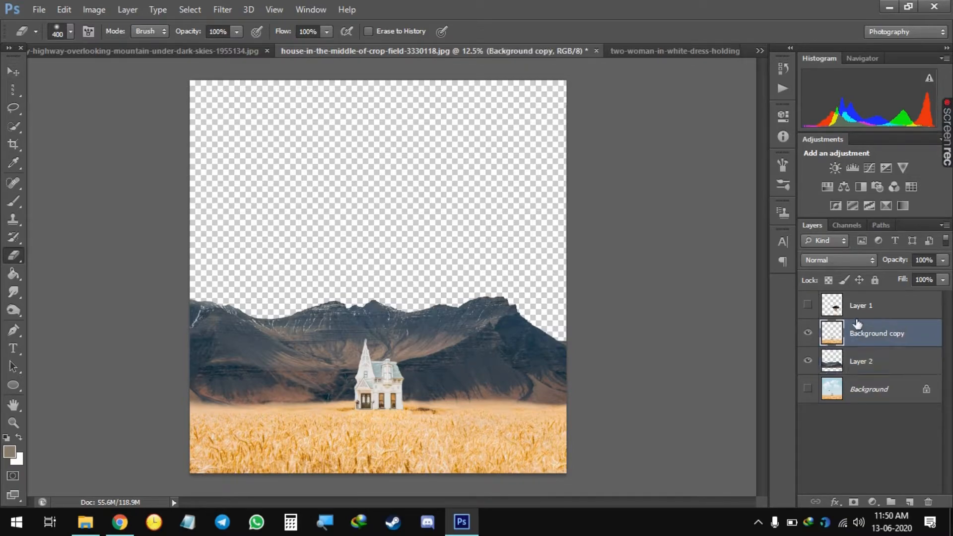
left_click(808, 305)
Look through the open highway, grass-field and tree photos for usable composite material.
left_click(231, 52)
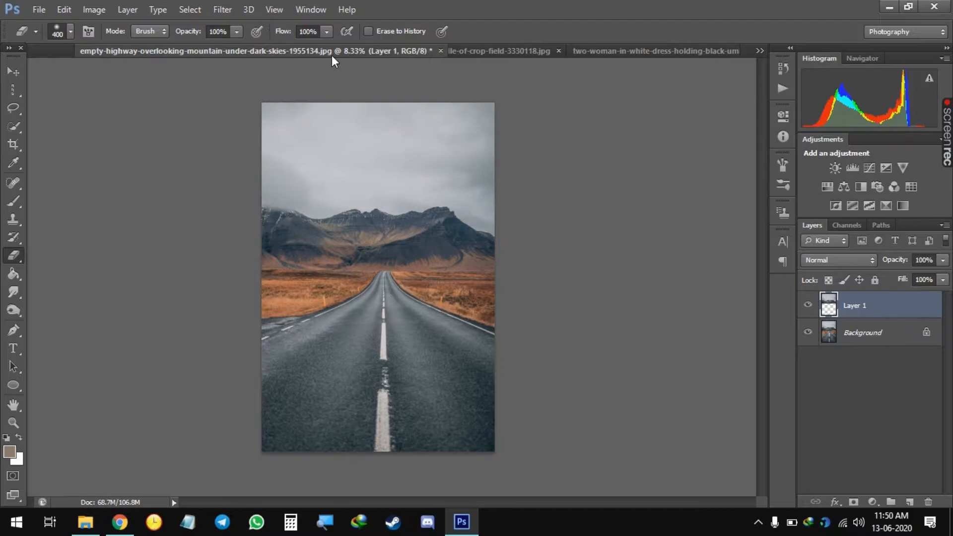
left_click(397, 52)
left_click(111, 54)
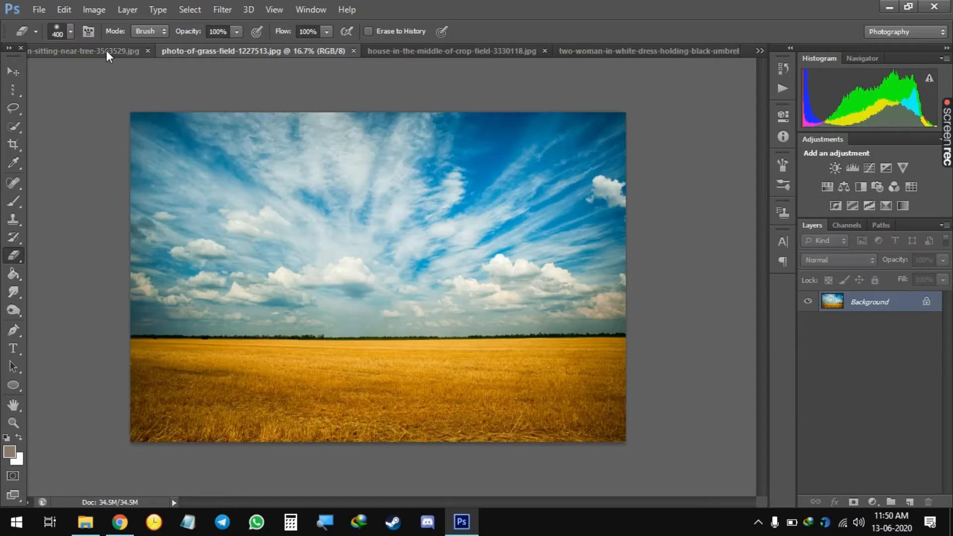
left_click(415, 55)
left_click(75, 51)
left_click(446, 51)
left_click(133, 50)
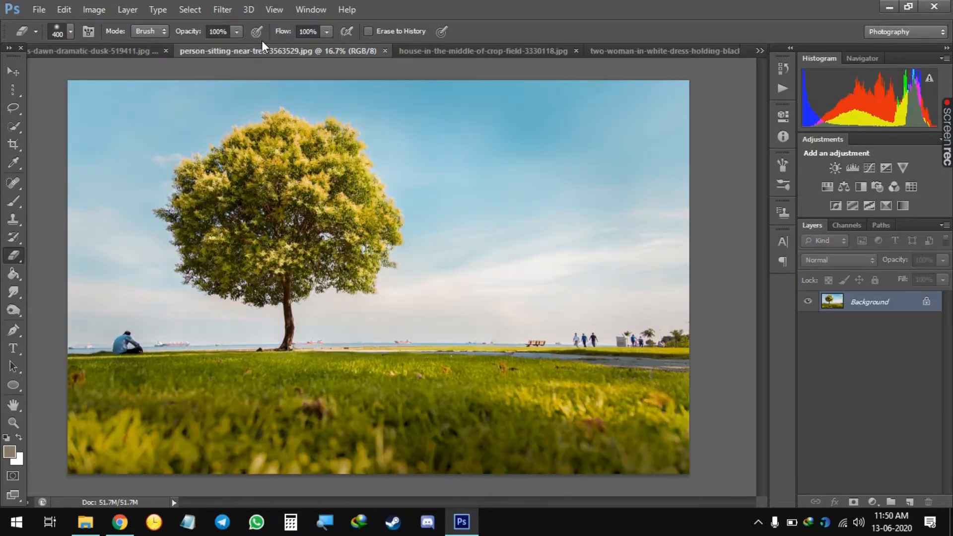
Bring the dramatic dusk sky photo into the house composite and place its layer below Layer 2.
left_click(133, 55)
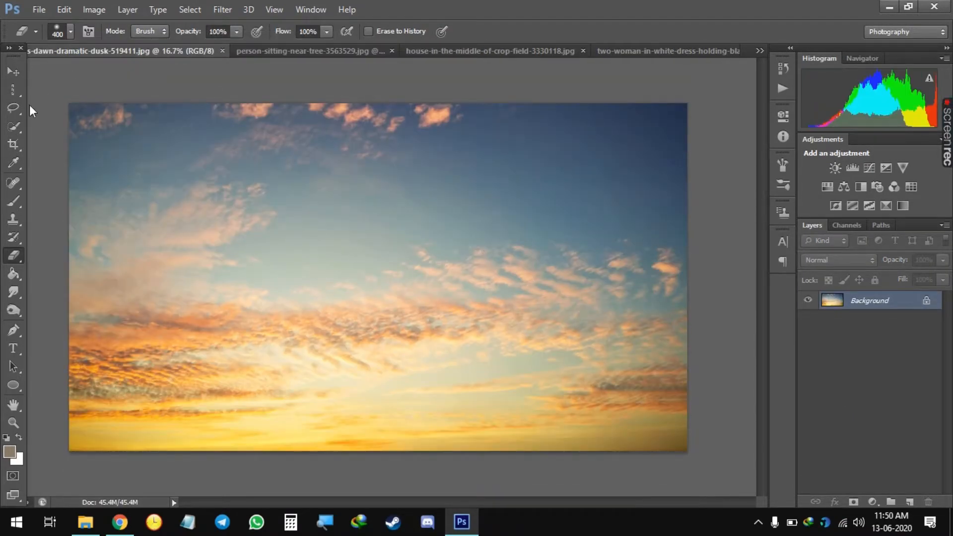
left_click(13, 72)
left_click_drag(119, 193, 396, 228)
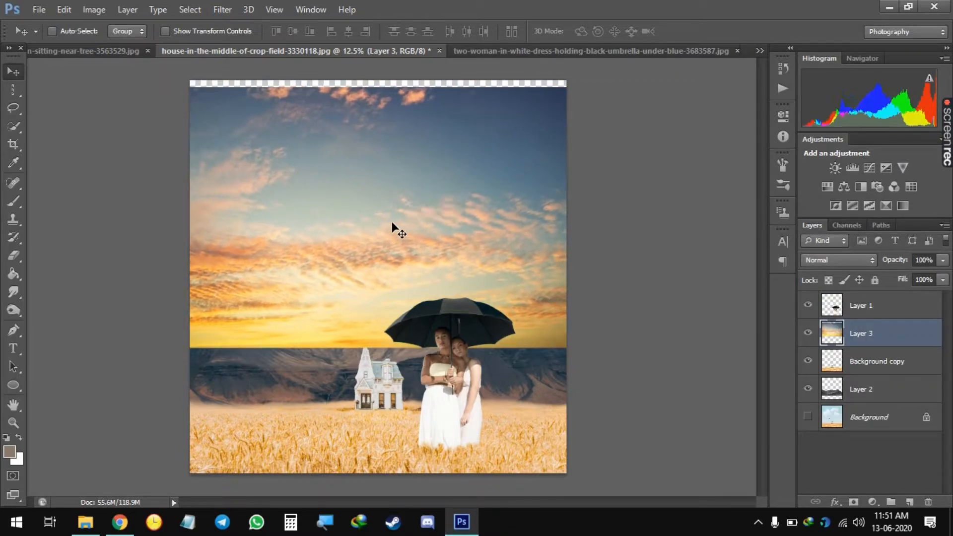
left_click_drag(883, 336, 887, 399)
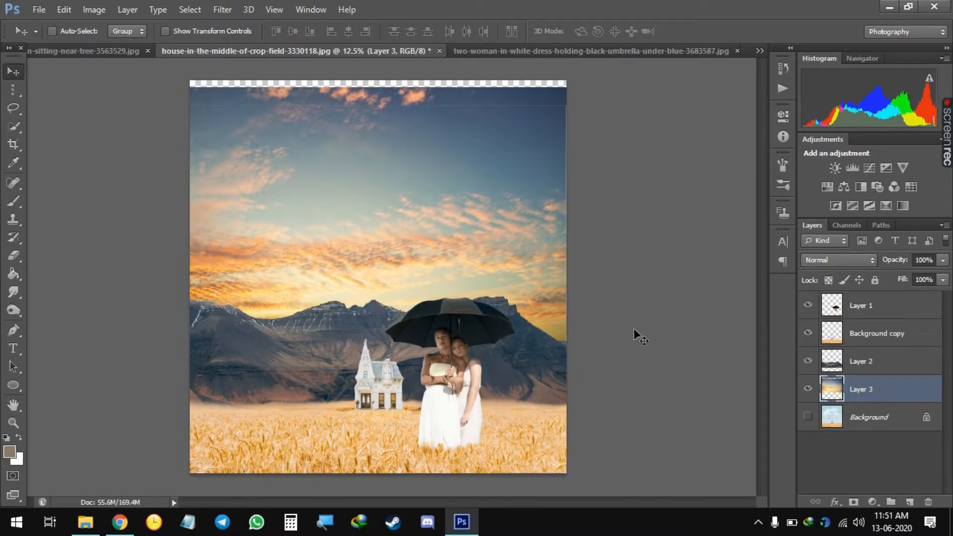
Crop the empty transparent strip and some sky off the top of the composite.
left_click(926, 333)
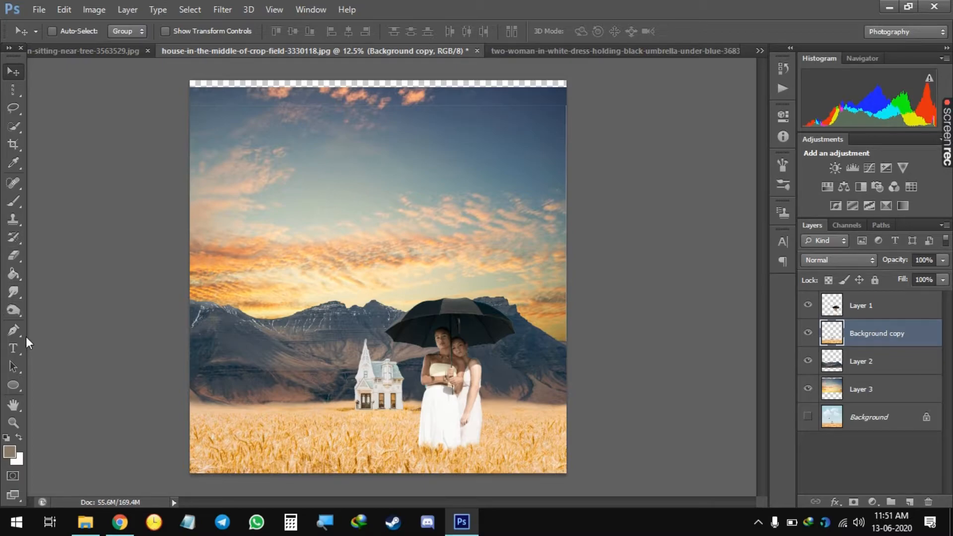
left_click(13, 143)
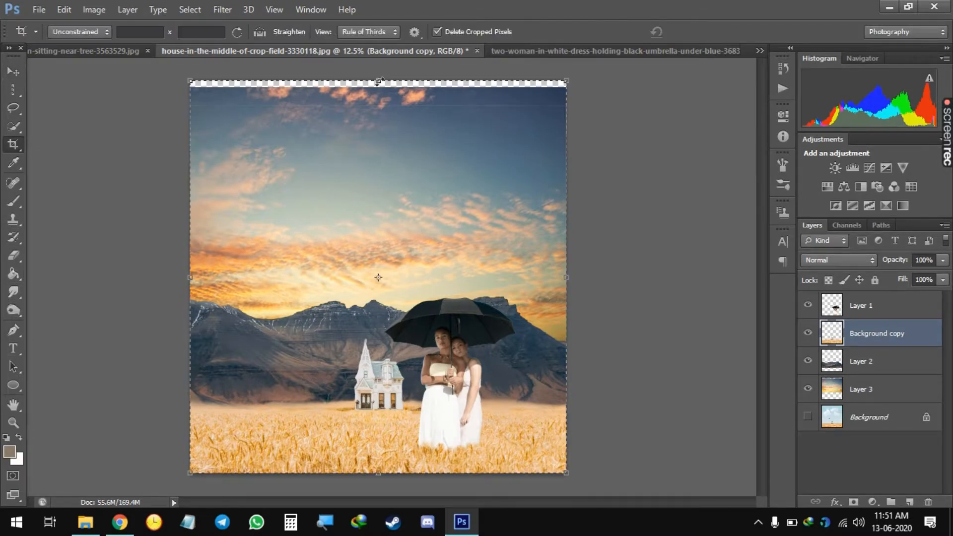
left_click_drag(379, 76, 380, 115)
left_click(14, 72)
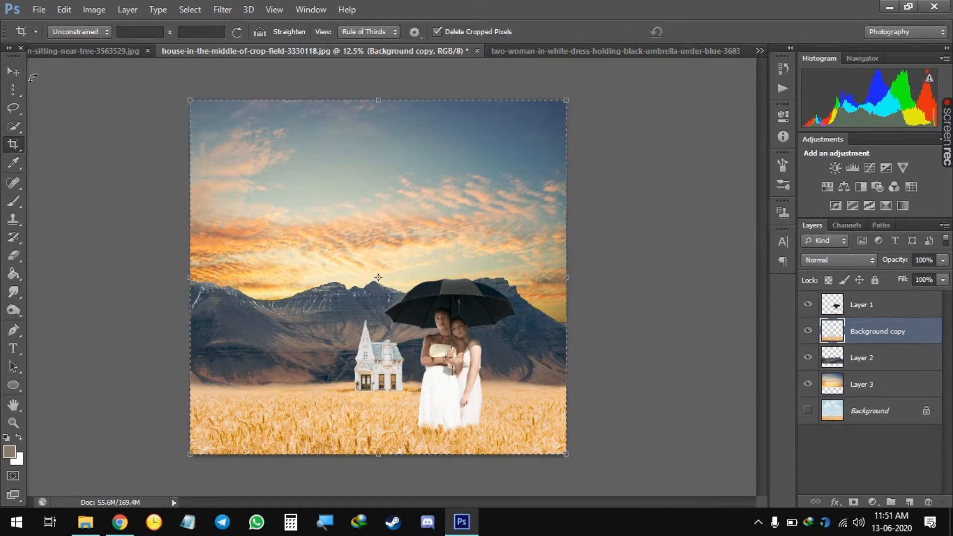
Duplicate the Background layer of the person-sitting-near-tree photo and try quick-selecting the tree's crown.
left_click(92, 52)
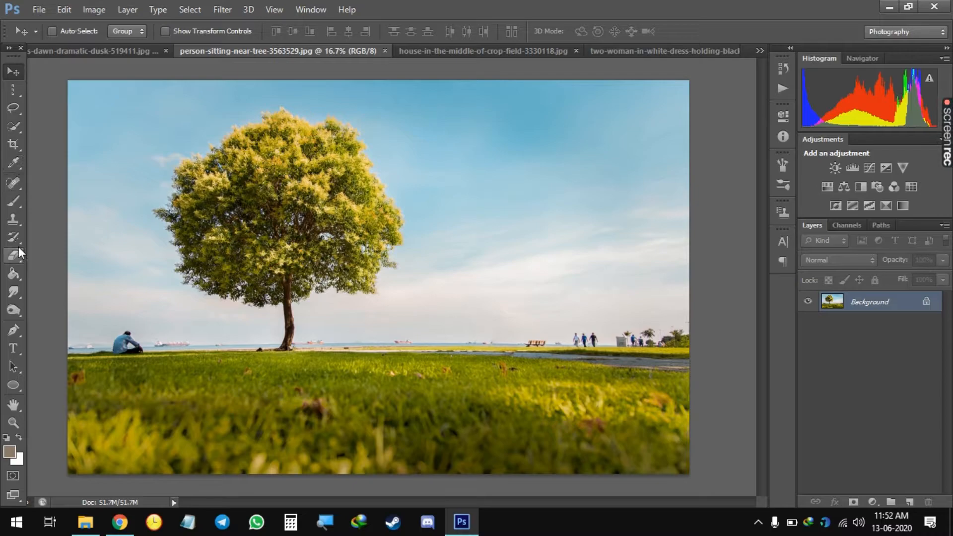
key("ctrl+j")
left_click(13, 126)
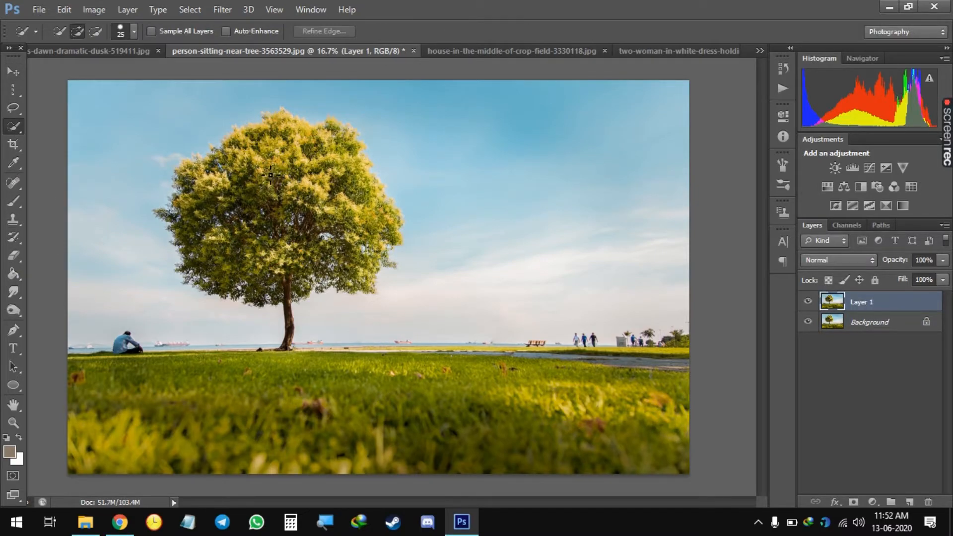
mouse_move(271, 174)
left_mouse_down()
mouse_move(287, 144)
mouse_move(342, 131)
mouse_move(361, 149)
mouse_move(394, 224)
mouse_move(367, 149)
mouse_move(305, 119)
mouse_move(308, 161)
mouse_move(347, 199)
mouse_move(330, 192)
left_mouse_up()
Select the whole sky with Color Range at fuzziness 54, delete it from Layer 1, hide the Background layer and deselect.
left_click(189, 9)
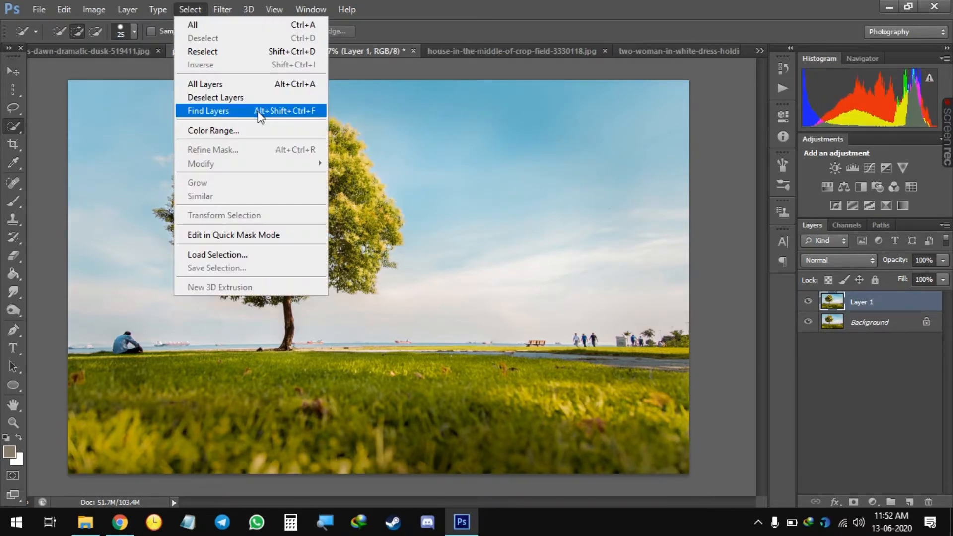
left_click(294, 130)
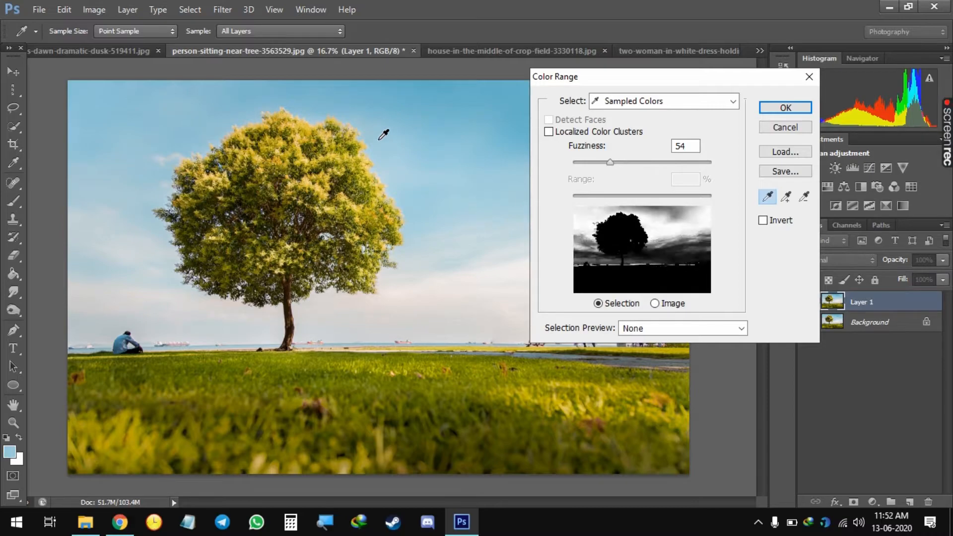
left_click(785, 197)
left_click(459, 307)
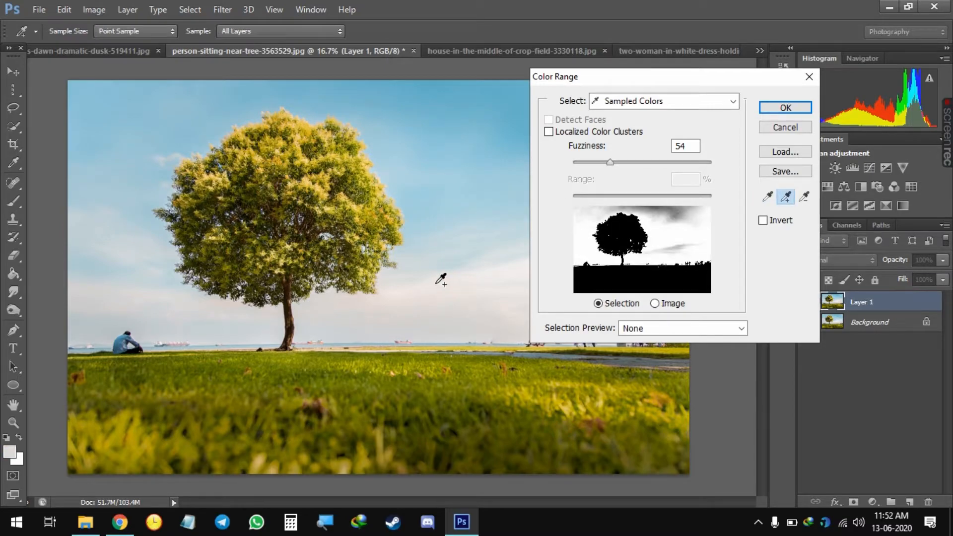
left_click(177, 101)
left_click(481, 92)
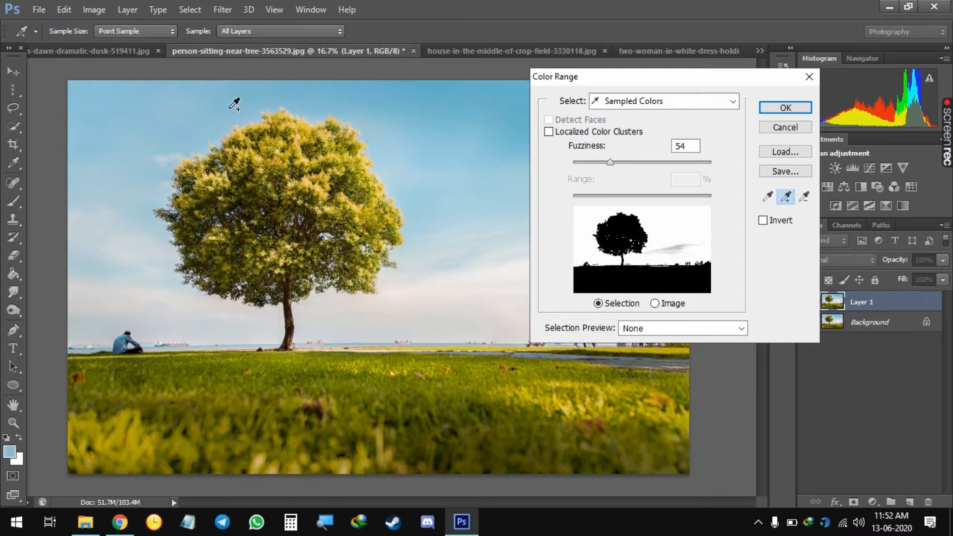
left_click(785, 111)
key("Delete")
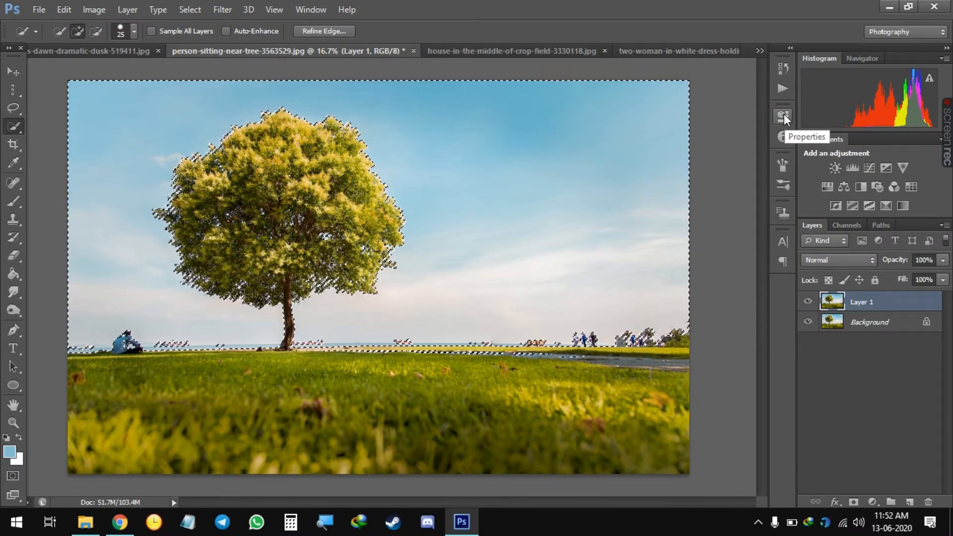
left_click(807, 321)
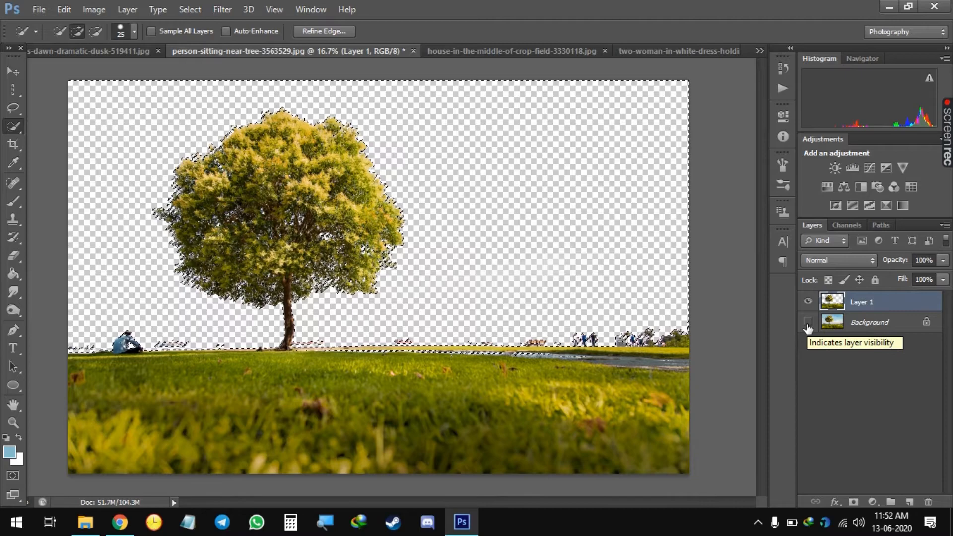
key("ctrl+d")
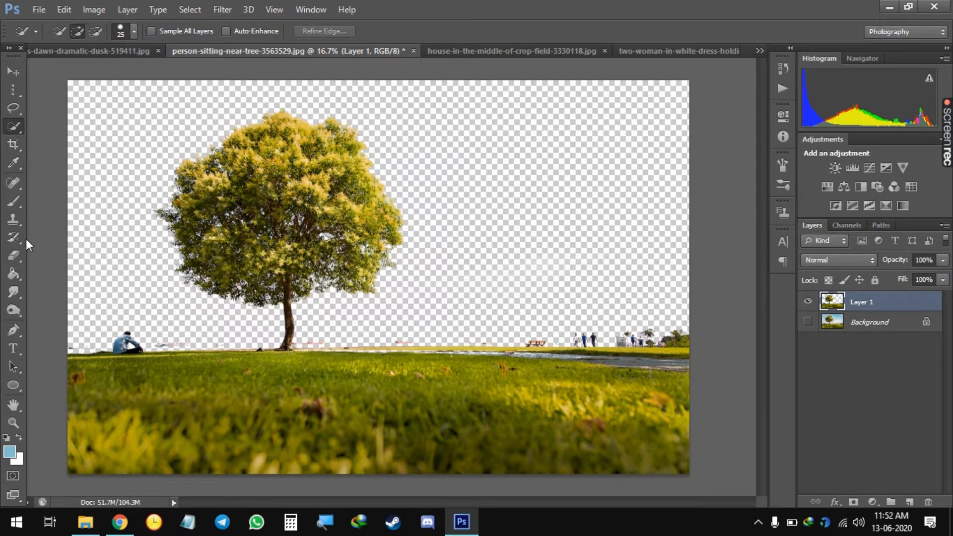
Crop the image tightly around the tree, cutting off the grass, the sitting person and the empty area beside the crown.
left_click(14, 144)
left_click_drag(189, 81, 188, 105)
left_click_drag(68, 472, 145, 342)
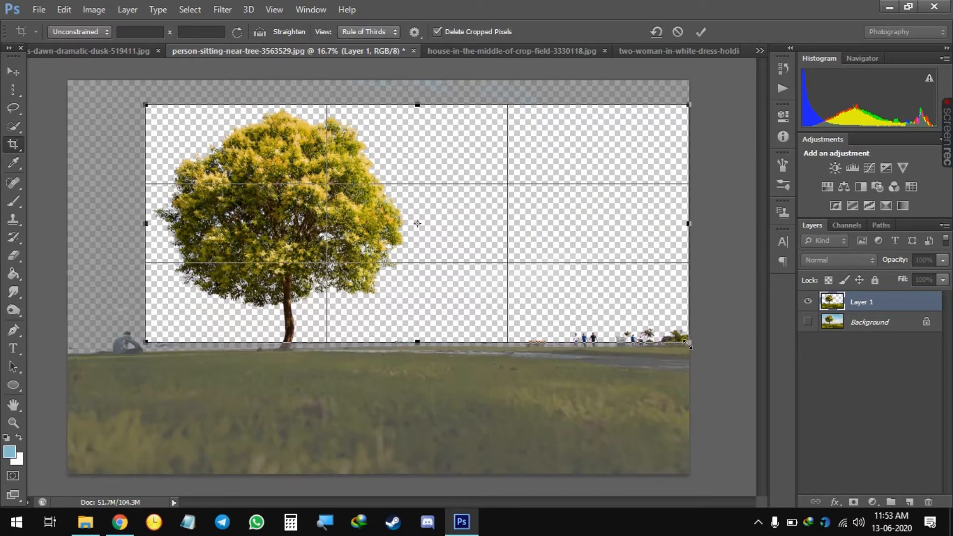
left_click_drag(689, 342, 410, 339)
key("Return")
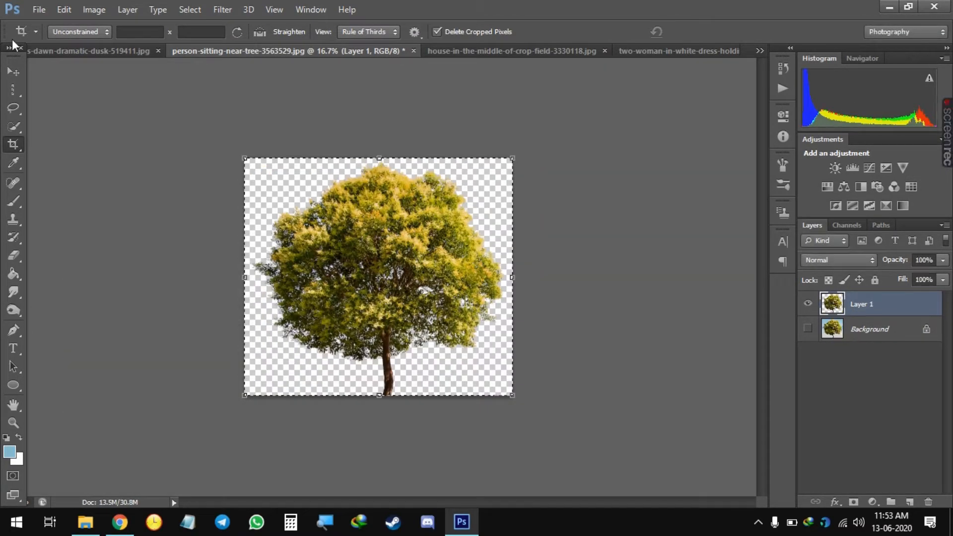
Bring the cut-out tree into the house composite as a layer below Layer 1 and convert it to a smart object.
key("v")
left_click_drag(375, 274, 231, 338)
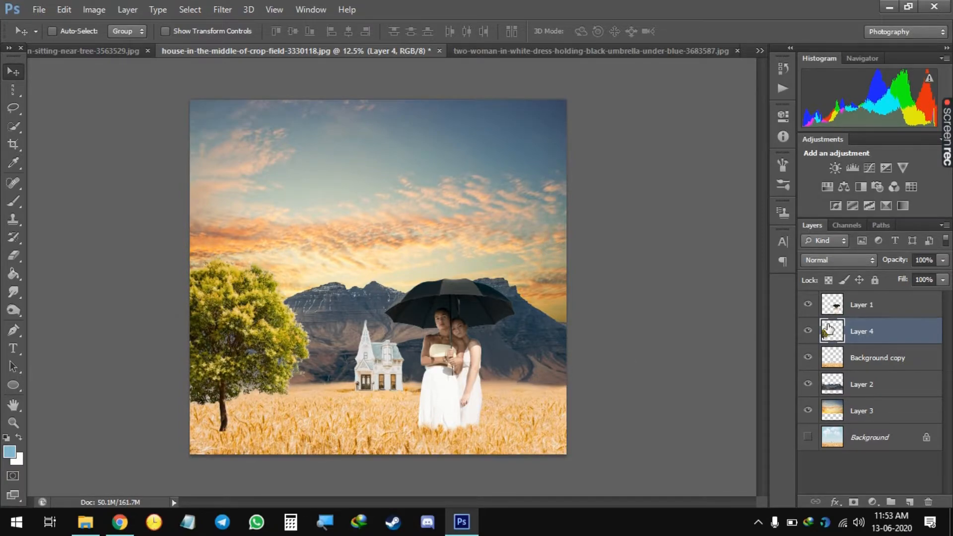
right_click(886, 340)
left_click(654, 144)
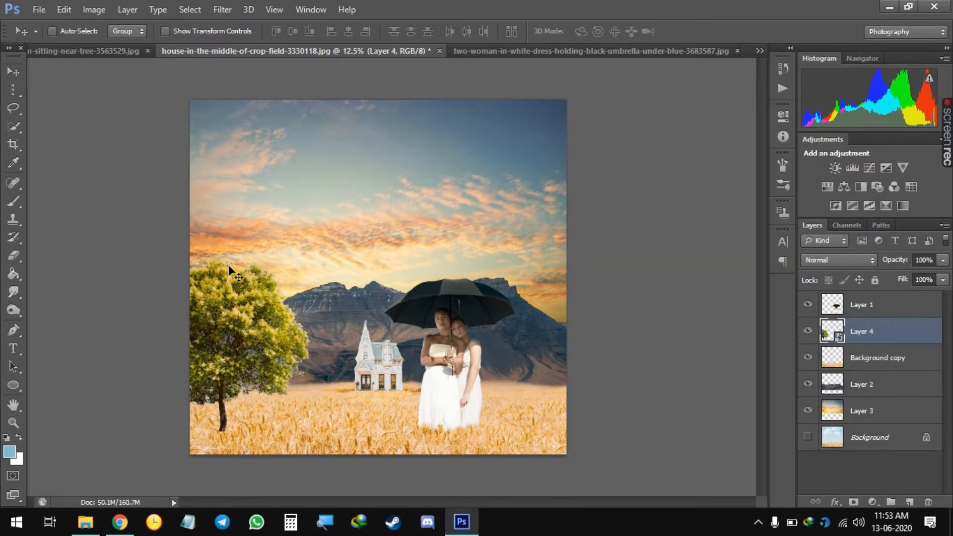
Enlarge the tree to about 135%, rotate it about 5° and place it partly beyond the canvas's left edge with its trunk out of view.
key("ctrl+t")
left_click_drag(314, 255, 432, 198)
left_click_drag(310, 297, 262, 225)
left_click_drag(333, 161, 323, 139)
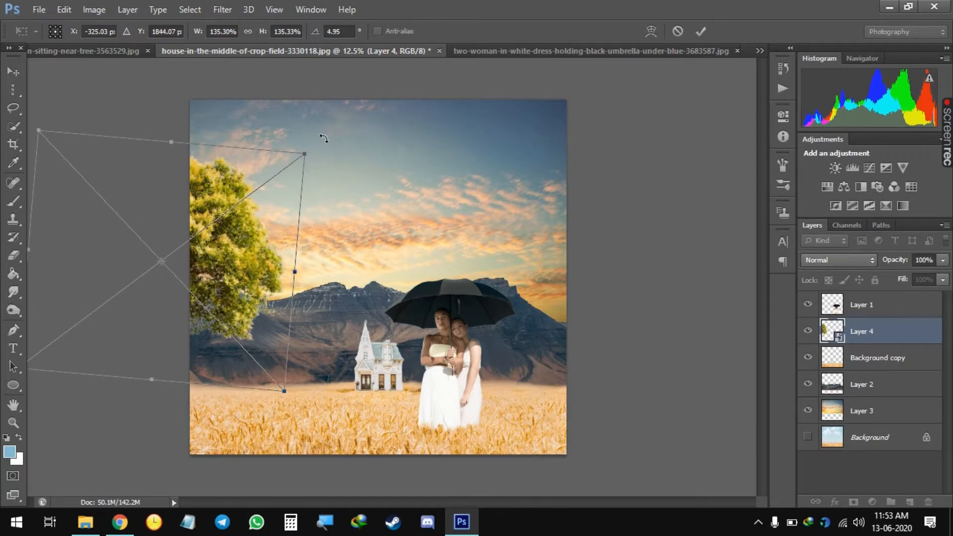
key("Return")
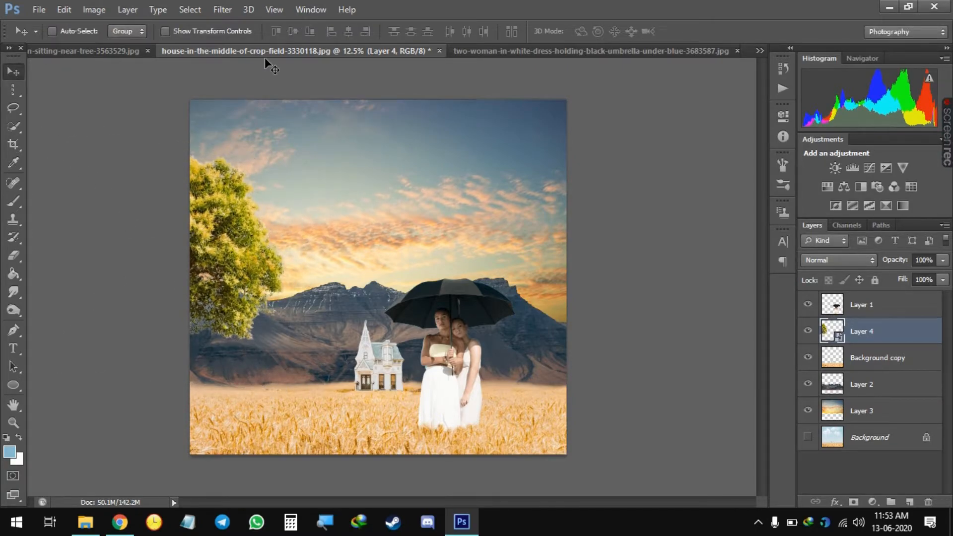
Try to remove the background remnants among the tree's leaves from smart-object Layer 4 with a Color Range selection.
left_click(190, 10)
left_click(230, 131)
key("ctrl+plus")
key("ctrl+plus")
key("ctrl+plus")
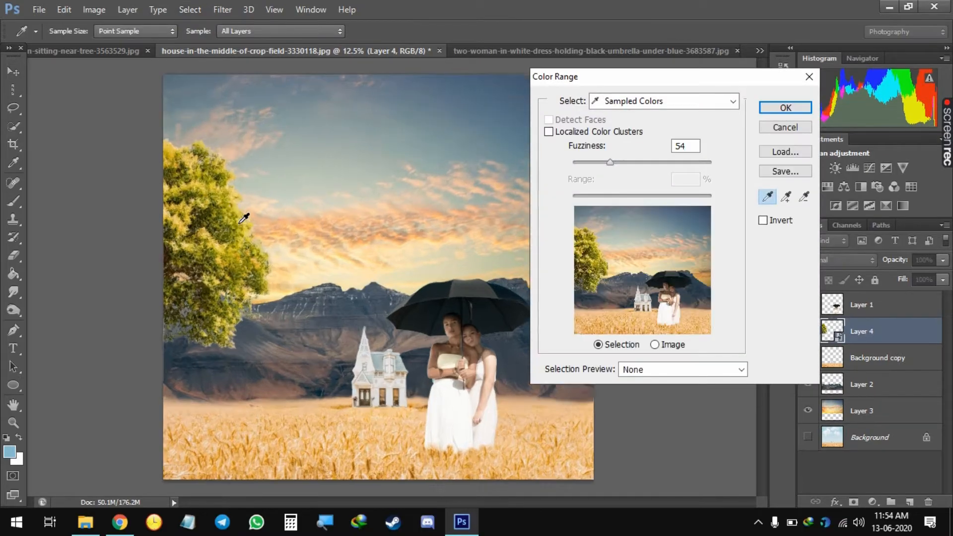
left_click_drag(243, 217, 478, 207)
left_click(262, 303)
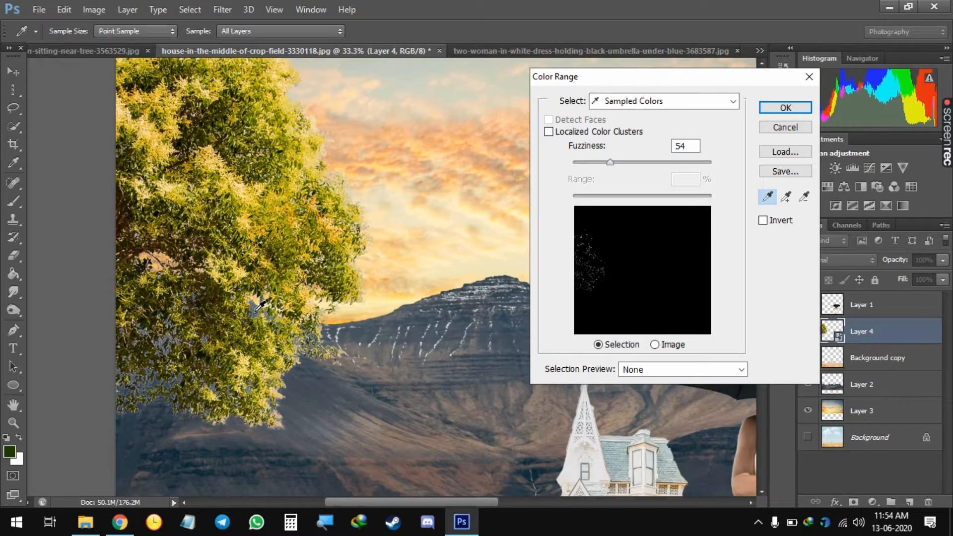
left_click(770, 108)
key("Delete")
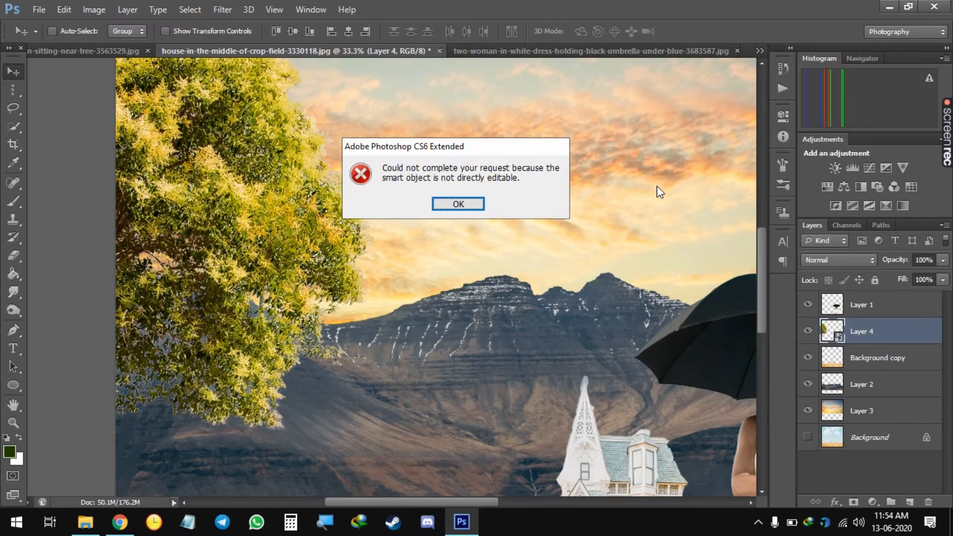
key("Return")
Rasterize the tree's smart object in Layer 4 so its pixels can be erased.
left_click(13, 256)
left_click(430, 211)
left_click(469, 211)
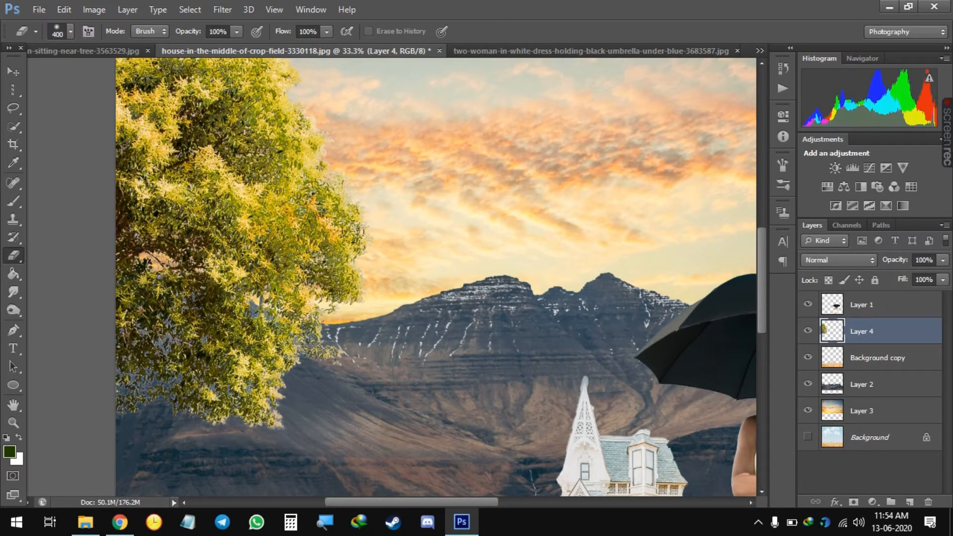
Select the pale tan fringe at the tree's lower foliage with Color Range at fuzziness 54, delete it from Layer 4 and deselect.
left_click(190, 9)
left_click(213, 128)
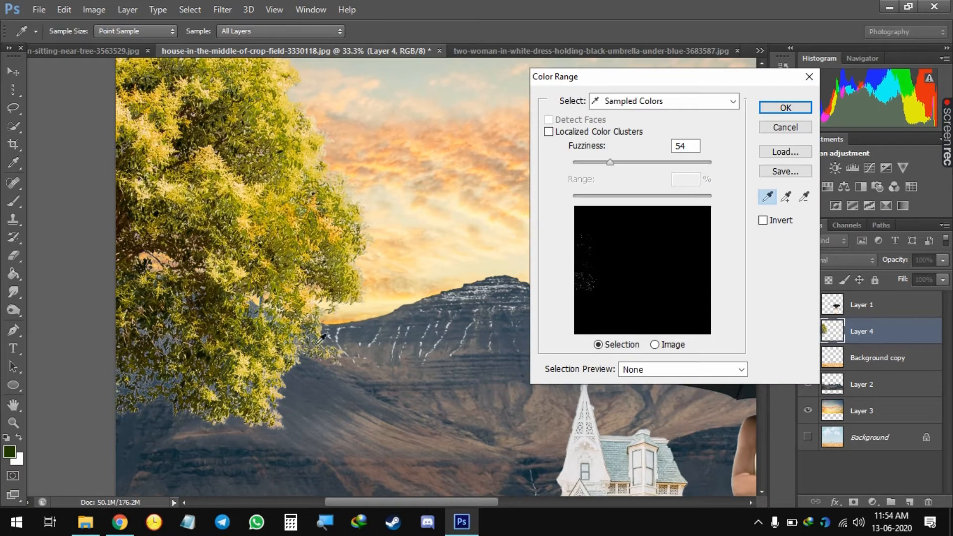
key("ctrl+plus")
key("ctrl+plus")
left_click_drag(163, 395, 505, 226)
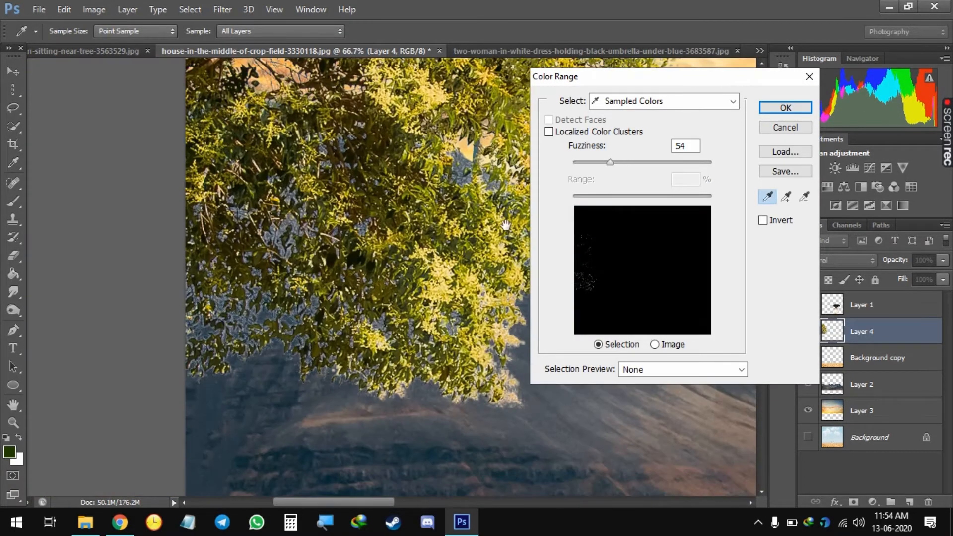
left_click(256, 307)
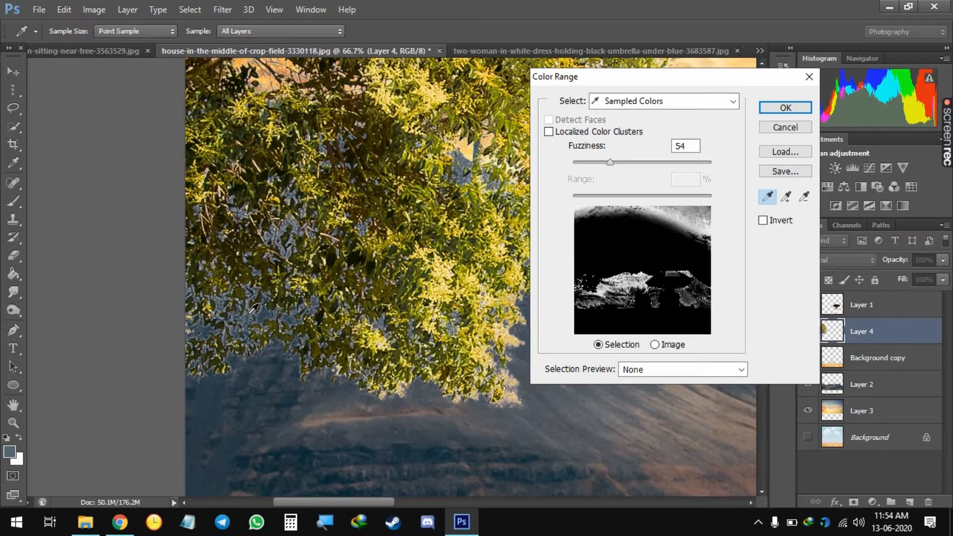
left_click(252, 314)
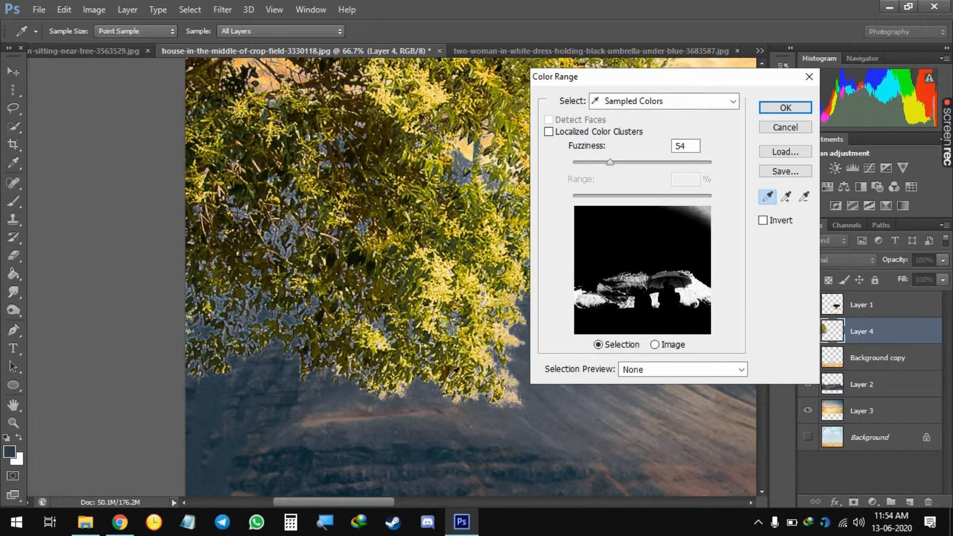
left_click(515, 399)
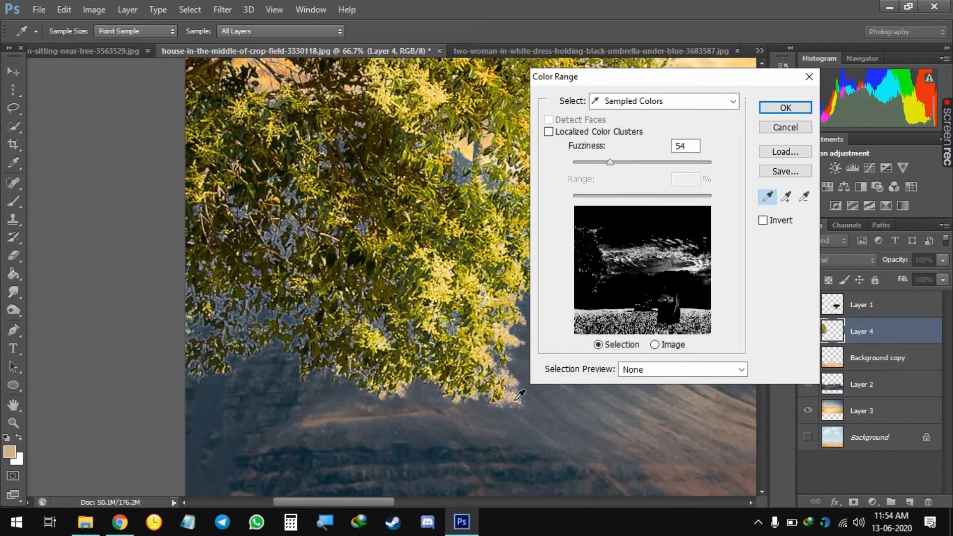
left_click(761, 111)
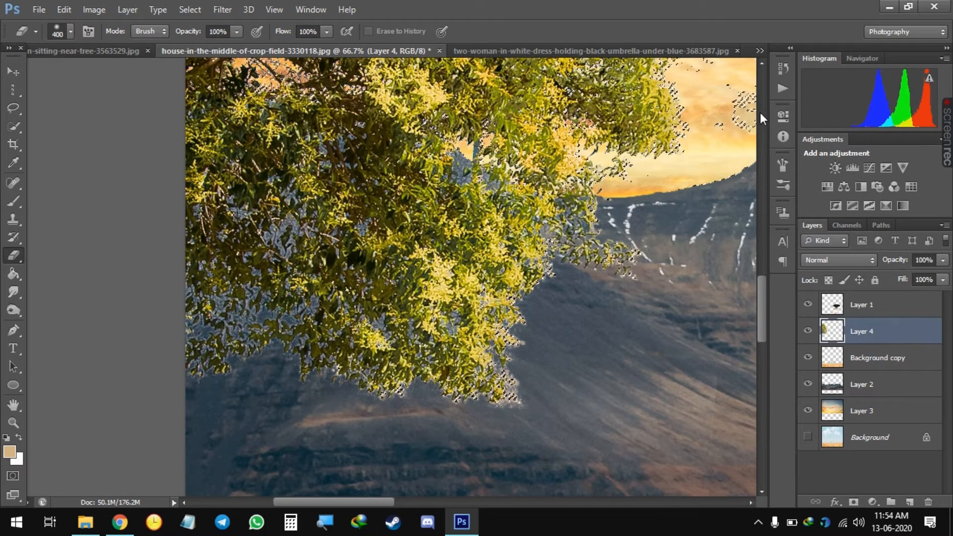
key("ctrl+d")
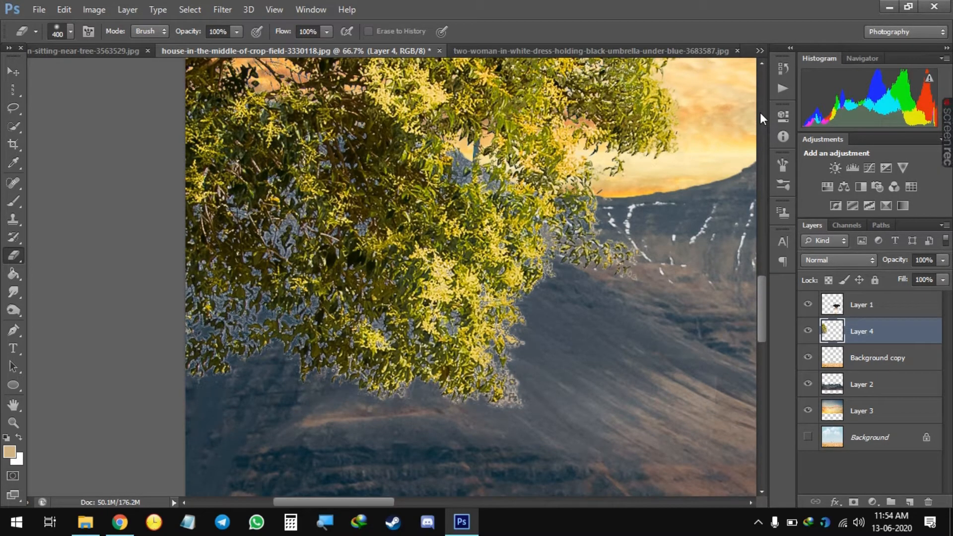
left_click(189, 9)
left_click(206, 130)
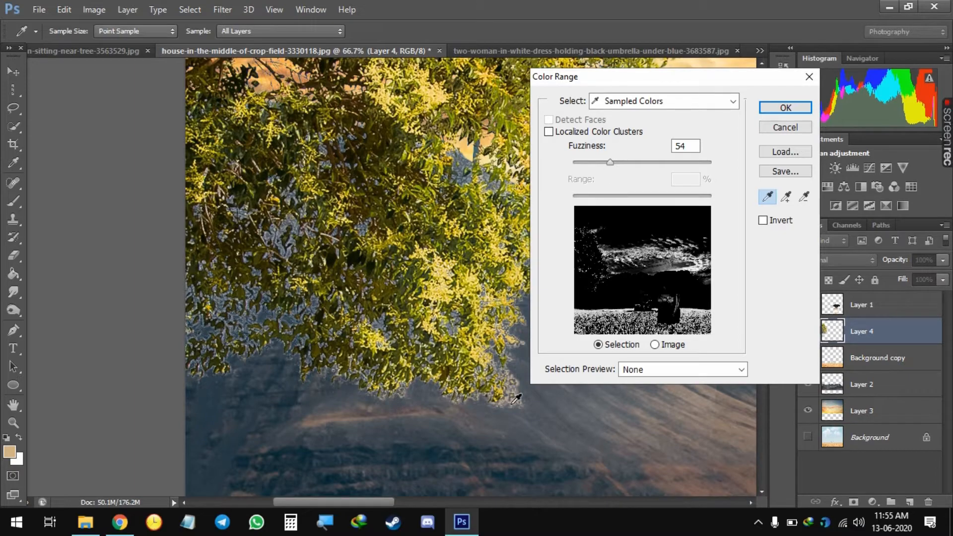
left_click(788, 128)
Hide all layers except Layer 4 to isolate the tree on transparency.
left_click(807, 358)
left_click(807, 384)
left_click(809, 411)
left_click(808, 436)
left_click(808, 305)
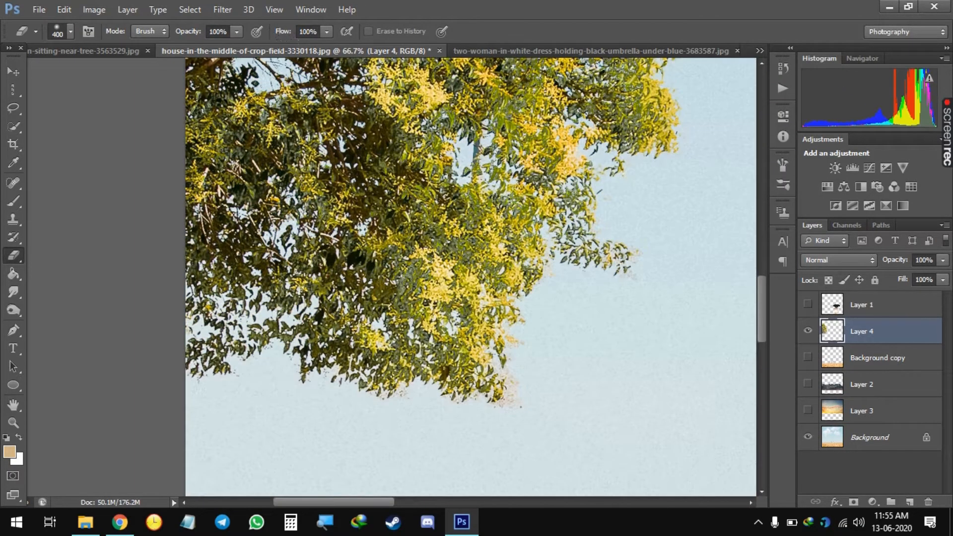
left_click(808, 437)
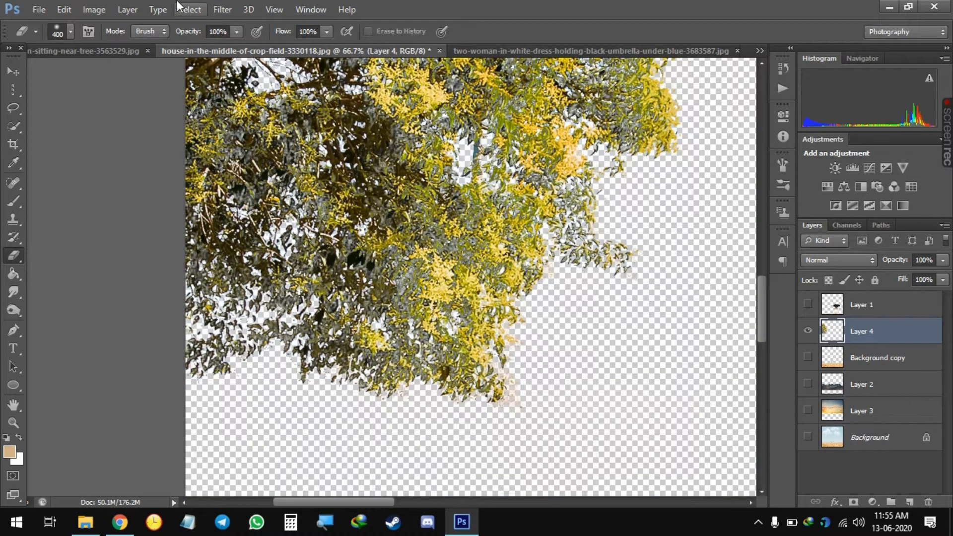
Sample the remaining tan fringe at the tree's edge with Color Range at fuzziness 86 and delete it from Layer 4.
left_click(190, 9)
left_click(233, 130)
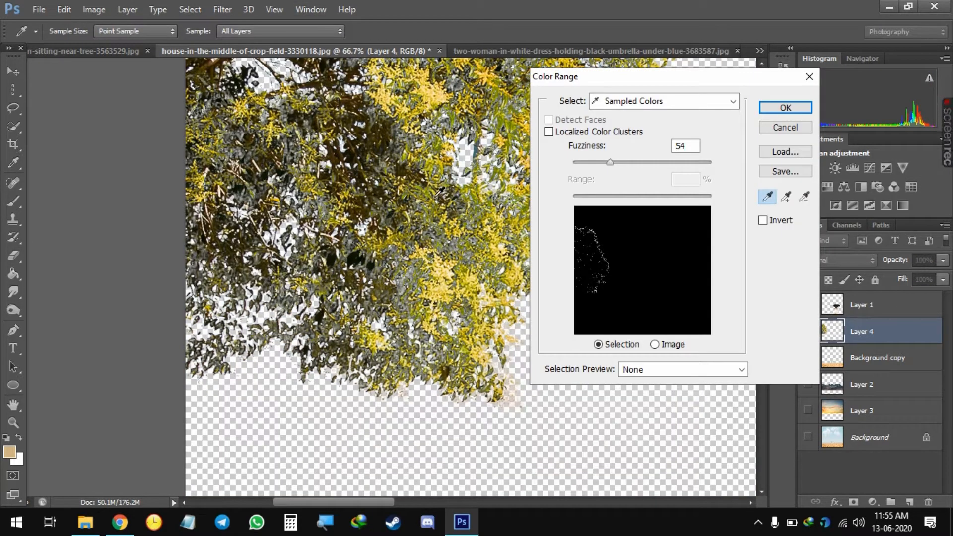
left_click_drag(515, 348, 477, 359)
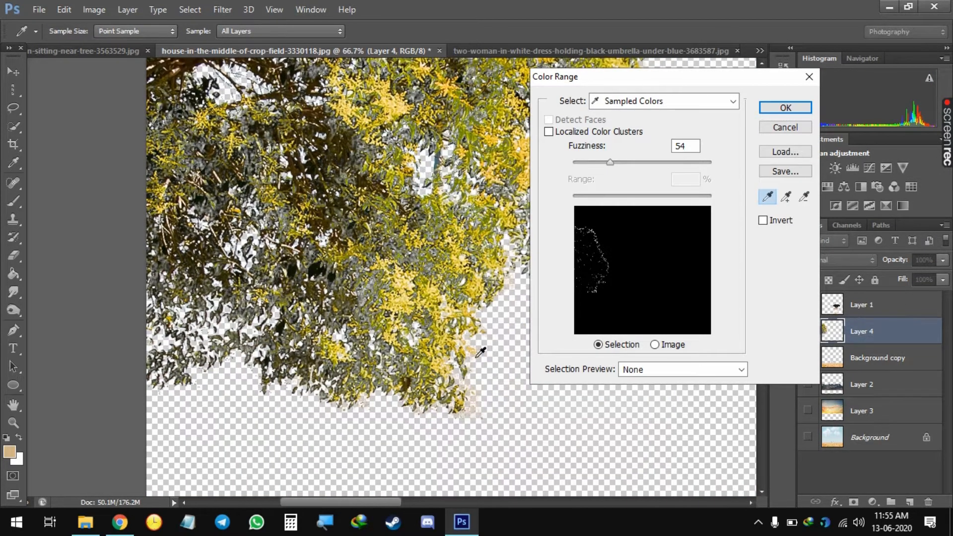
left_click(469, 407)
left_click_drag(610, 162, 632, 162)
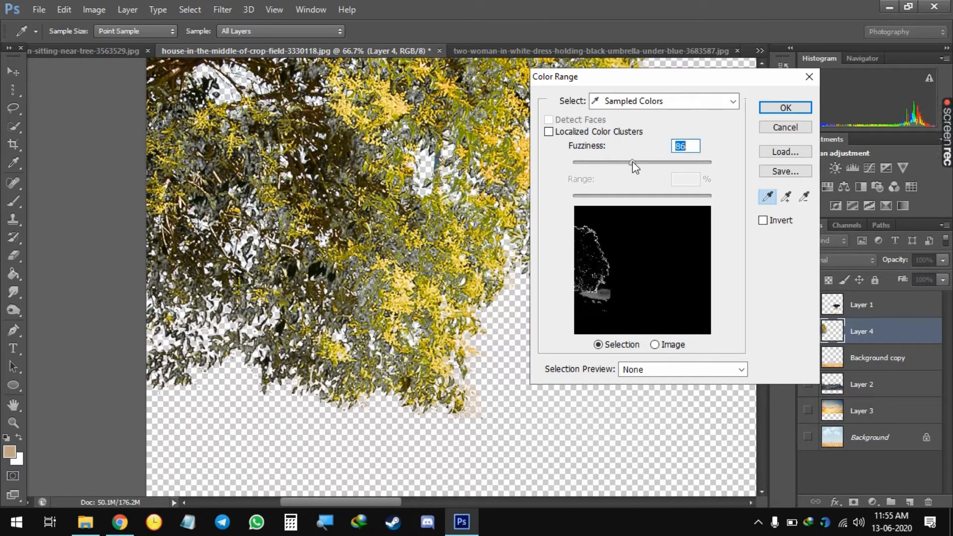
left_click(784, 107)
key("e")
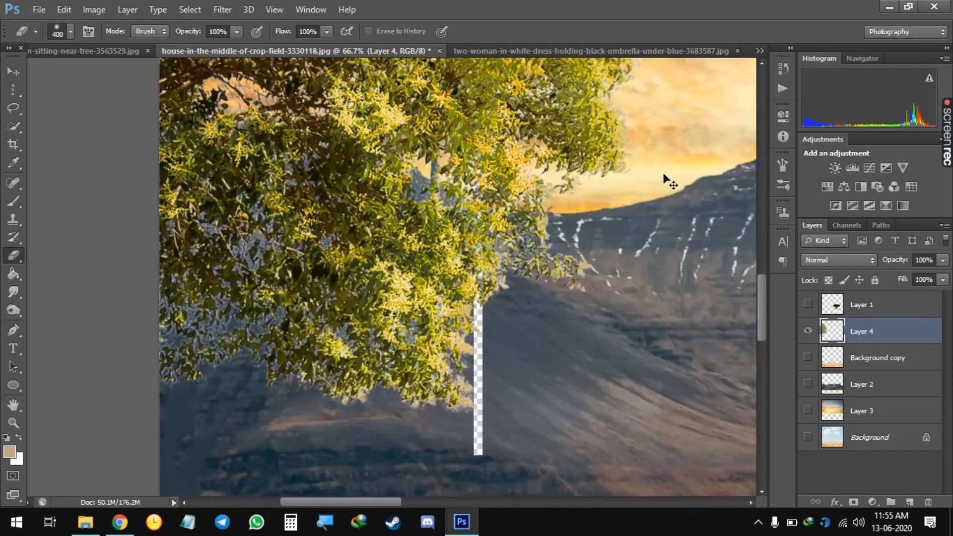
Show Layer 1, Background copy, Layer 2 and Layer 3 again, leaving the original Background hidden.
key("ctrl+minus")
key("ctrl+minus")
key("ctrl+minus")
key("ctrl+minus")
key("ctrl+minus")
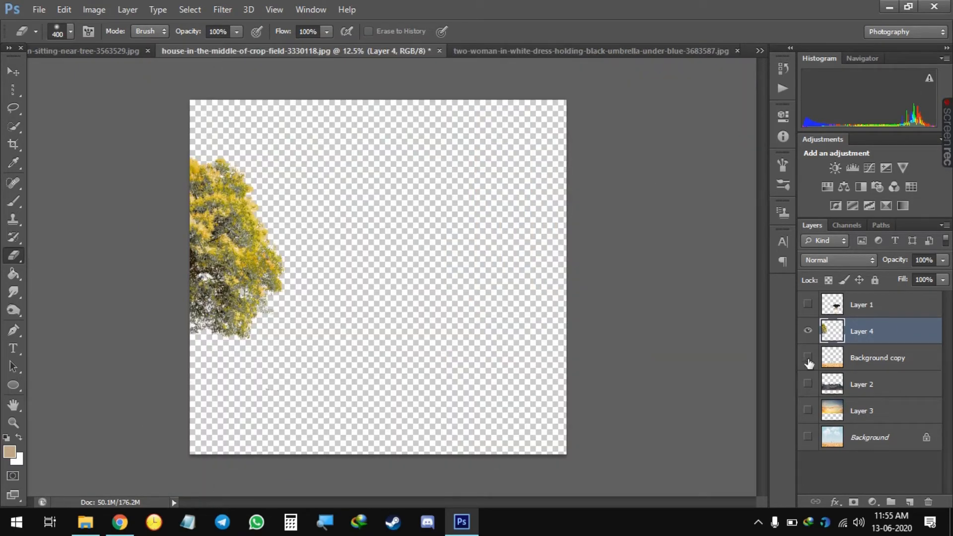
left_click(807, 357)
left_click(807, 304)
left_click(807, 383)
left_click(807, 410)
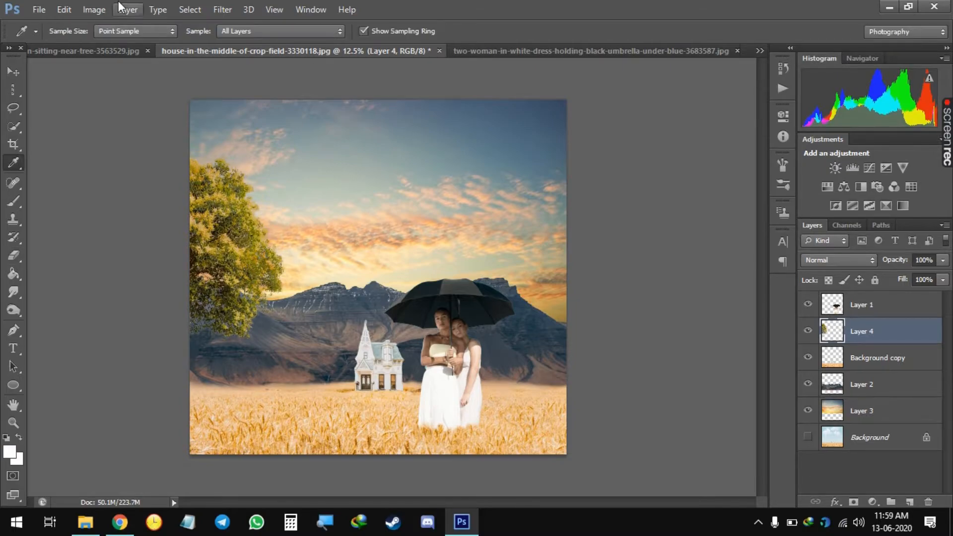
Mute the tree on Layer 4 with Hue/Saturation, setting saturation to -22 and lightness to -6.
left_click(95, 10)
mouse_move(107, 40)
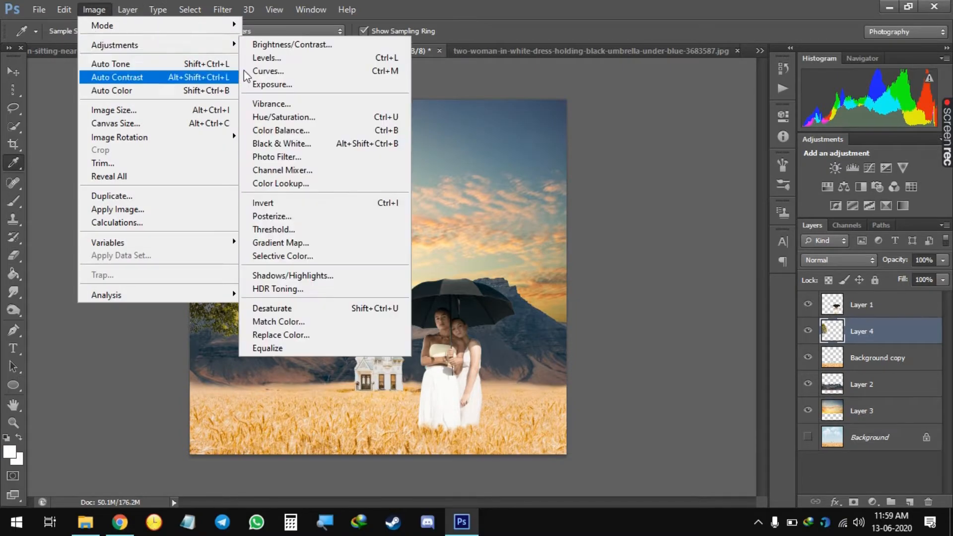
left_click(287, 119)
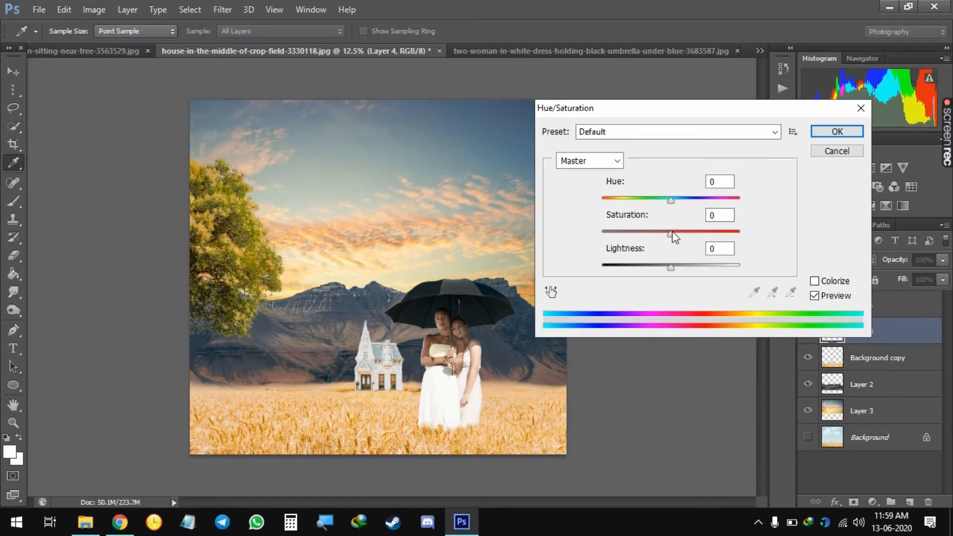
left_click_drag(670, 233, 656, 233)
mouse_move(670, 267)
left_mouse_down()
mouse_move(684, 264)
mouse_move(666, 268)
left_mouse_up()
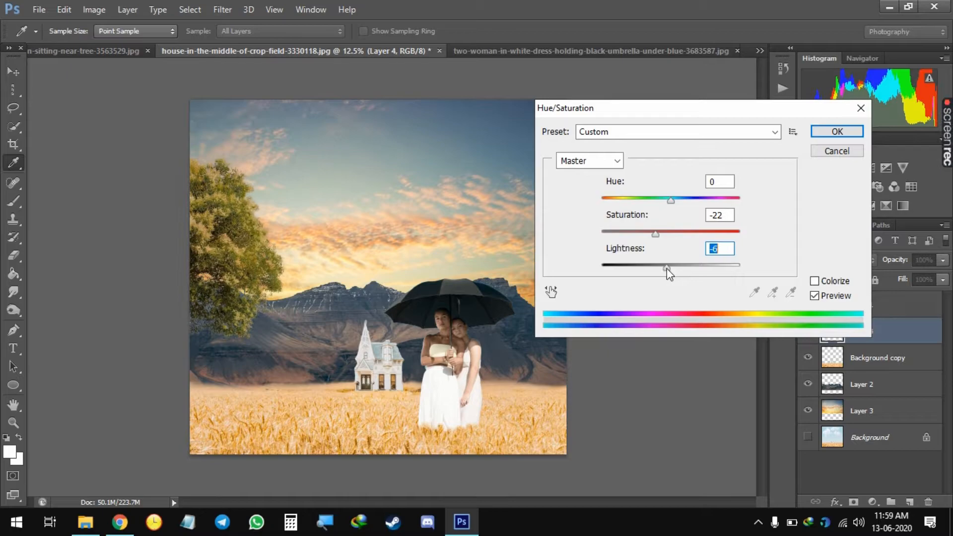
left_click(836, 131)
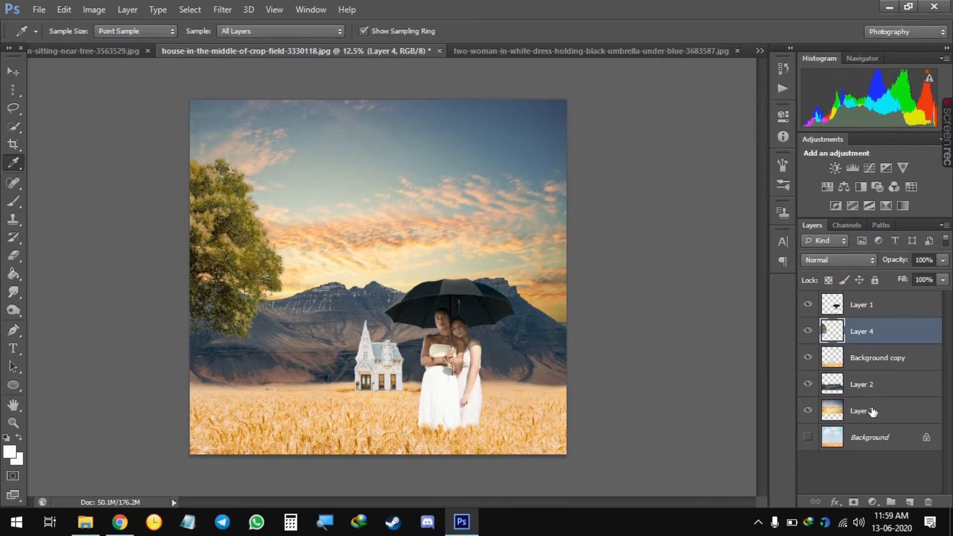
Add a Curves adjustment layer above Layer 2 and sample its black point from the dark mountain slope.
left_click(879, 379)
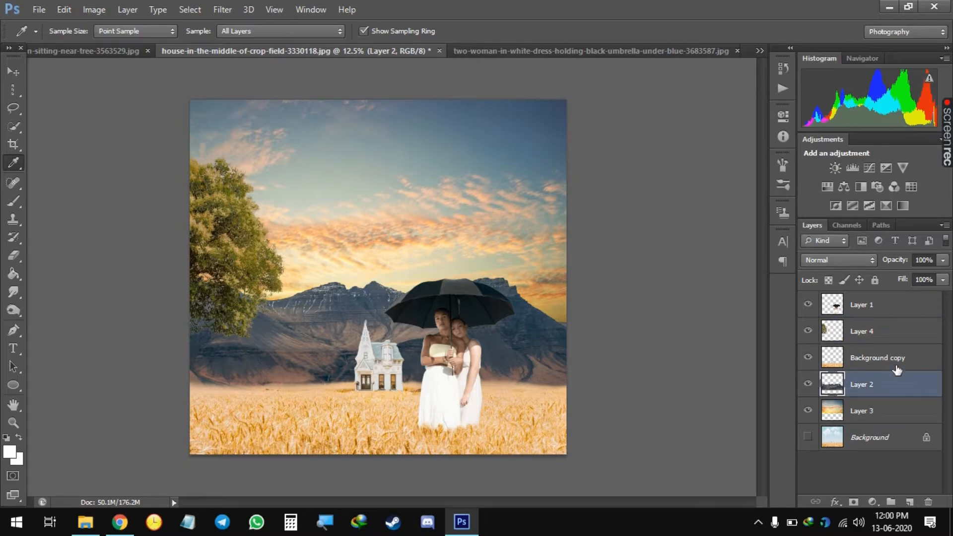
left_click(878, 499)
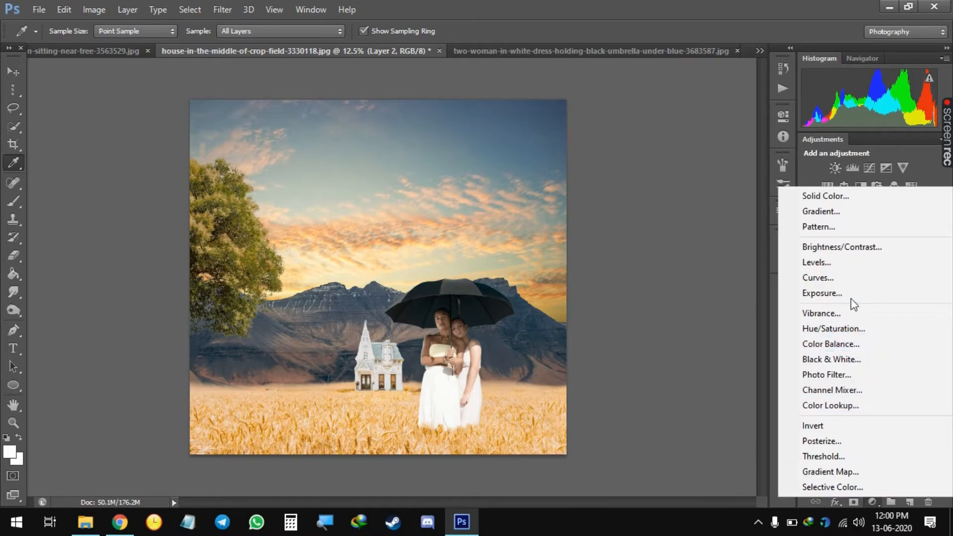
left_click(835, 276)
left_click(660, 342)
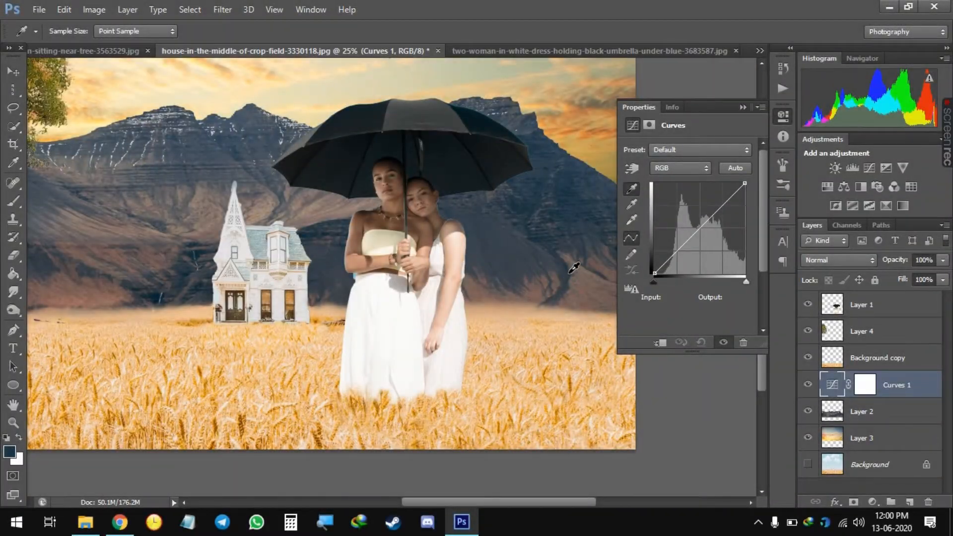
left_click(573, 267)
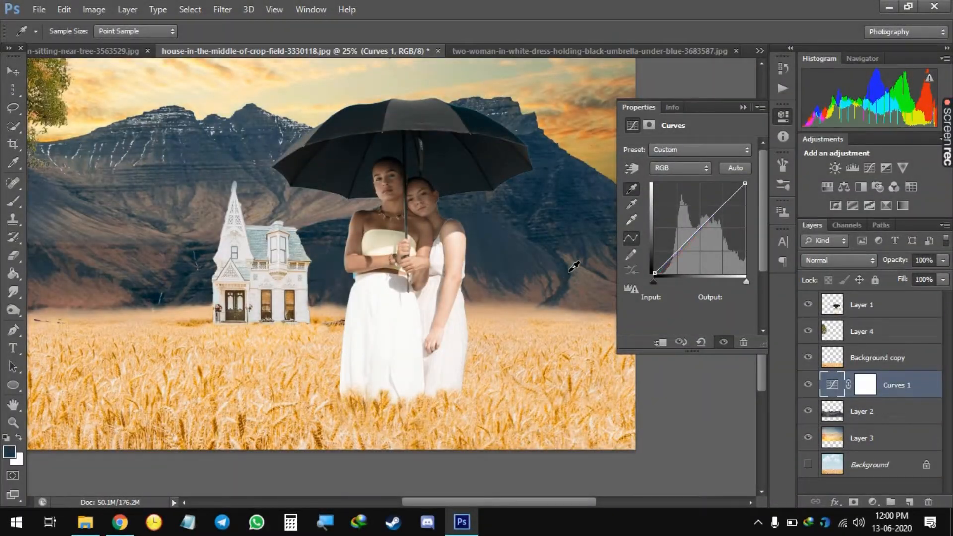
Set the Curves target highlight color to the pale yellow ffedbe from the sunset sky and save it as default.
double_click(629, 219)
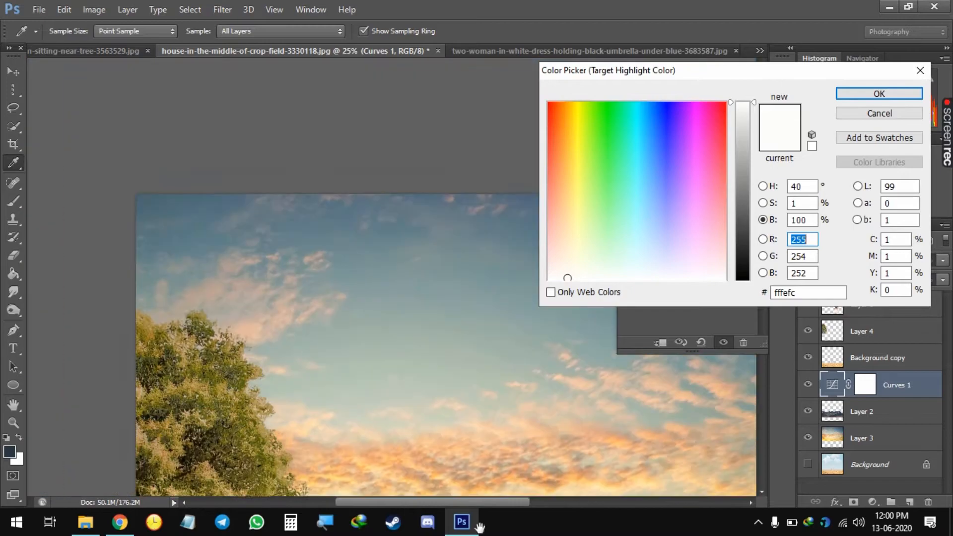
left_click_drag(479, 526, 203, 284)
left_click(245, 255)
left_click(879, 94)
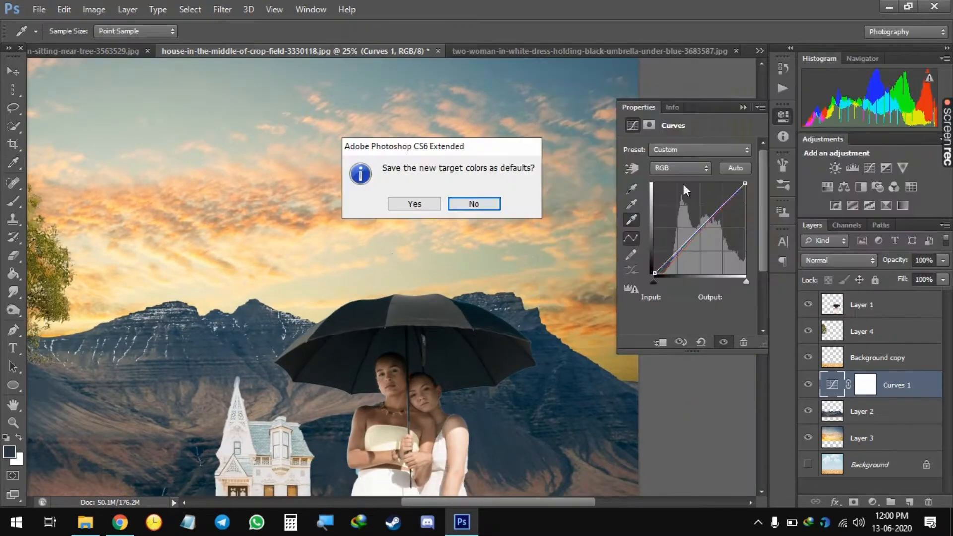
left_click(419, 205)
double_click(635, 222)
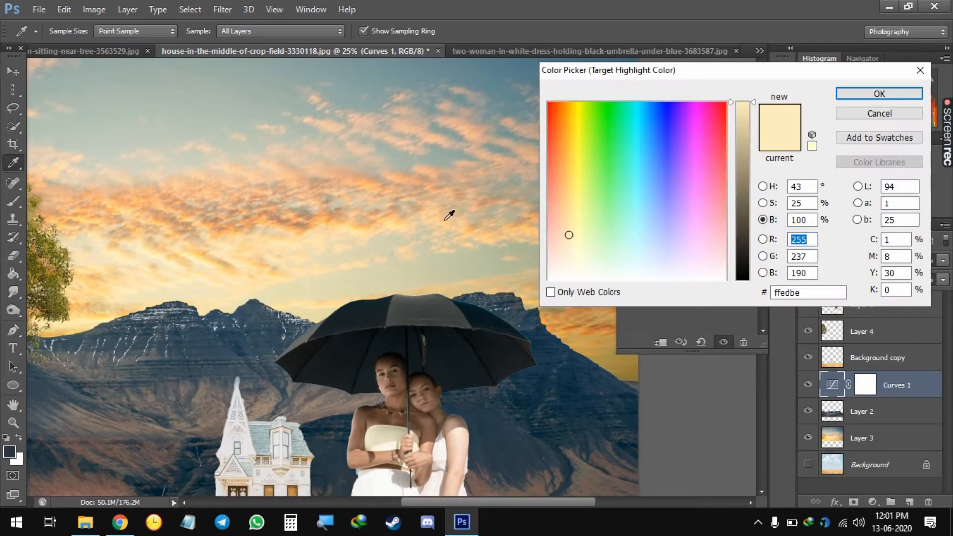
left_click(862, 95)
left_click(443, 205)
Set the Curves target midtone color by sampling the sunset sky and save it as default.
double_click(631, 205)
left_click_drag(488, 181, 453, 237)
left_click(236, 264)
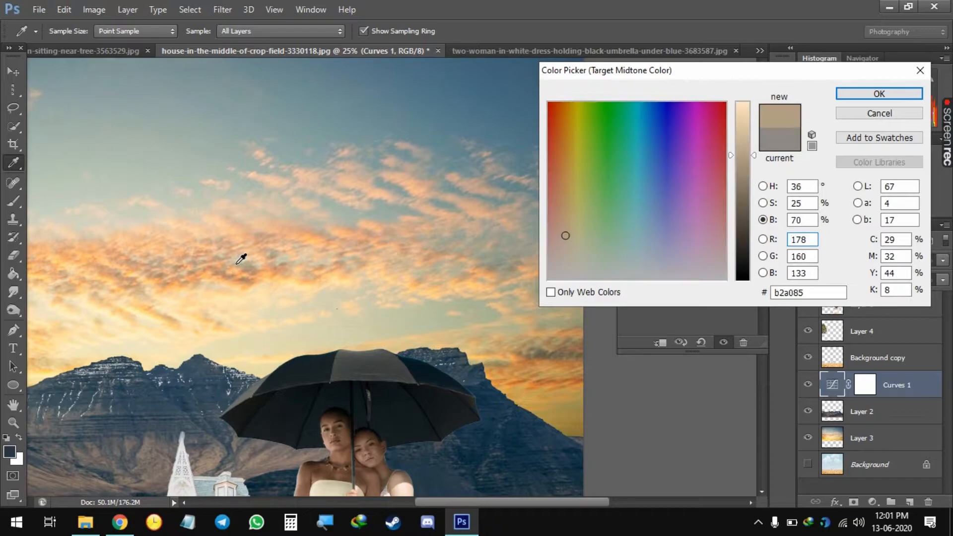
left_click(481, 245)
left_click(866, 95)
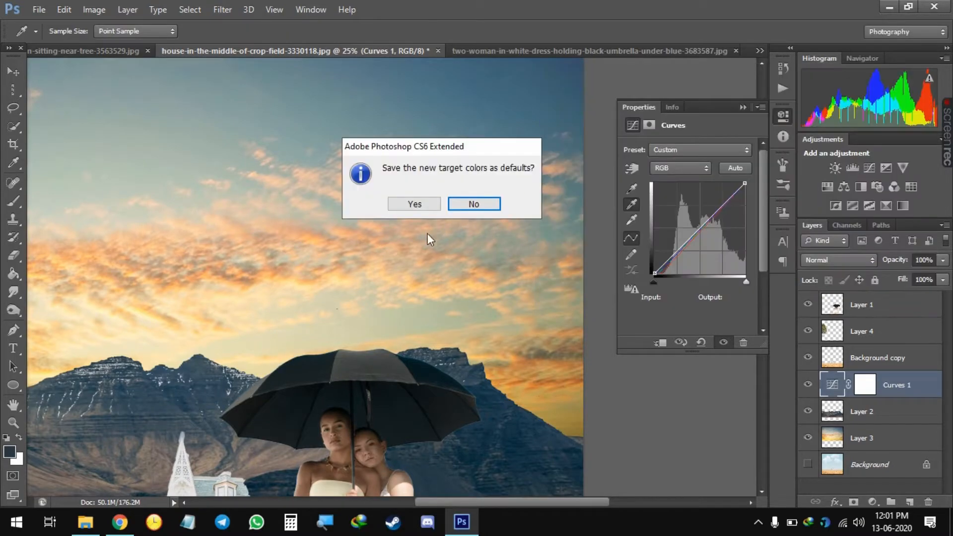
left_click(426, 204)
Resample the Curves black point from the dark lower mountain slopes beside the house.
left_click_drag(369, 226, 587, 118)
left_click(633, 190)
left_click(167, 379)
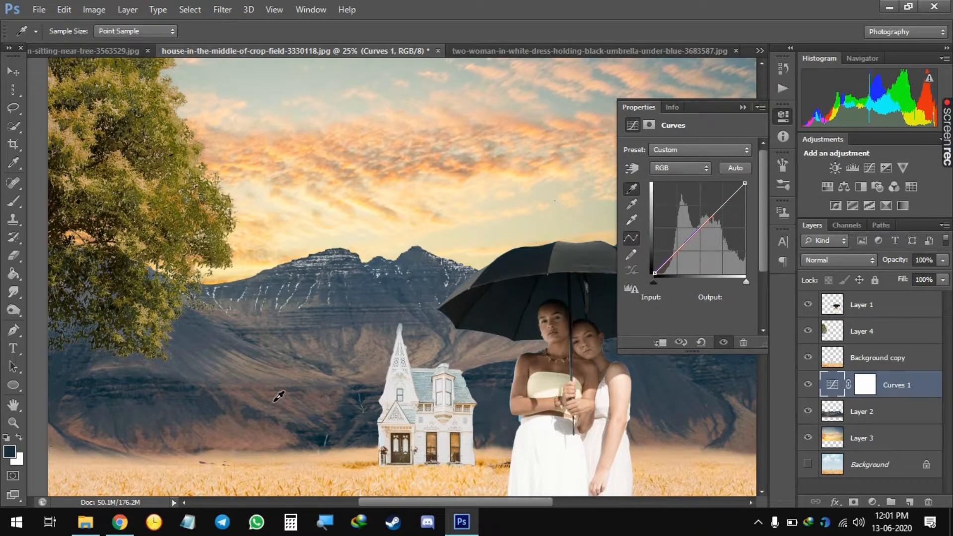
left_click(367, 389)
Try a Curves white point sampled from the snow streaks on the mountain, and undo it.
left_click(632, 219)
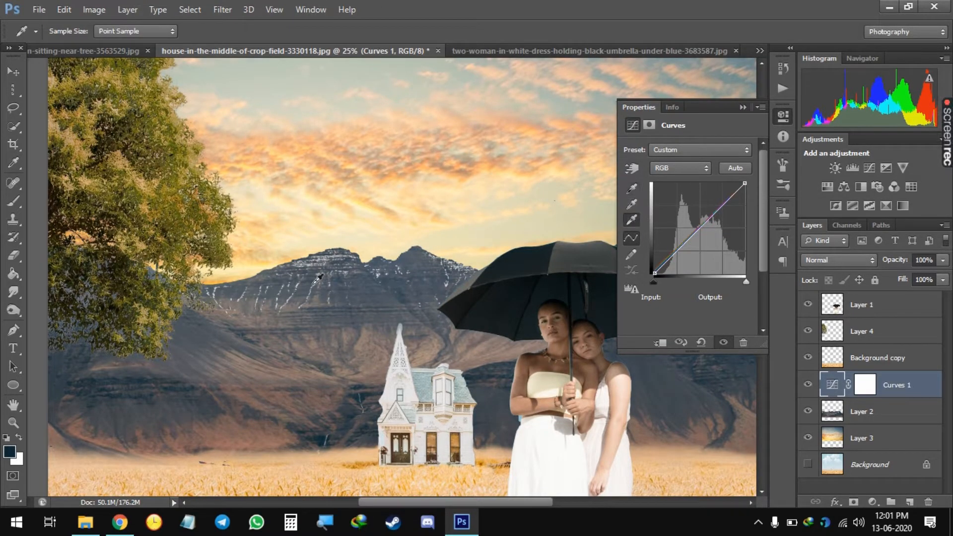
key("ctrl+plus")
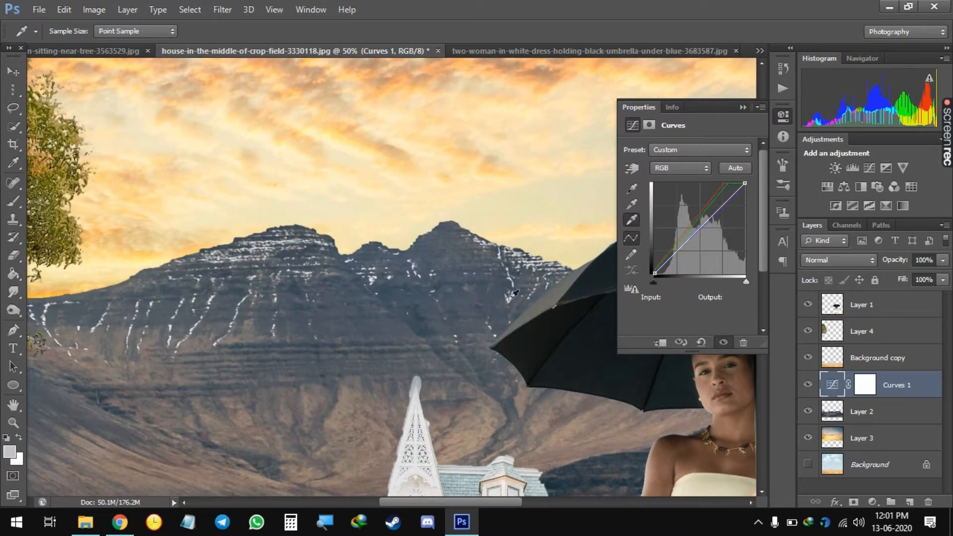
left_click(517, 293)
key("ctrl+z")
key("ctrl+z")
key("ctrl+z")
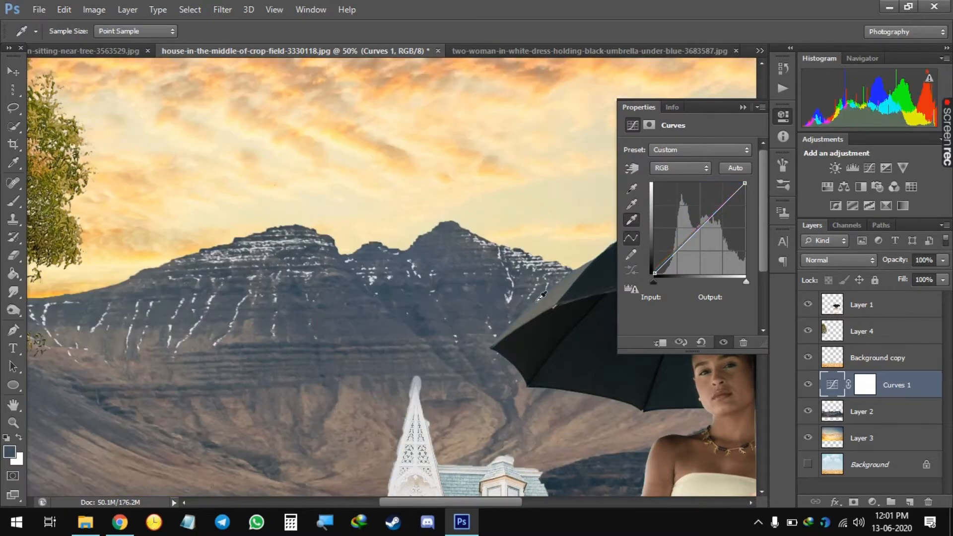
Clip the Curves adjustment to Layer 2 and sample its white point from the snow on the mountain peaks.
left_click(661, 342)
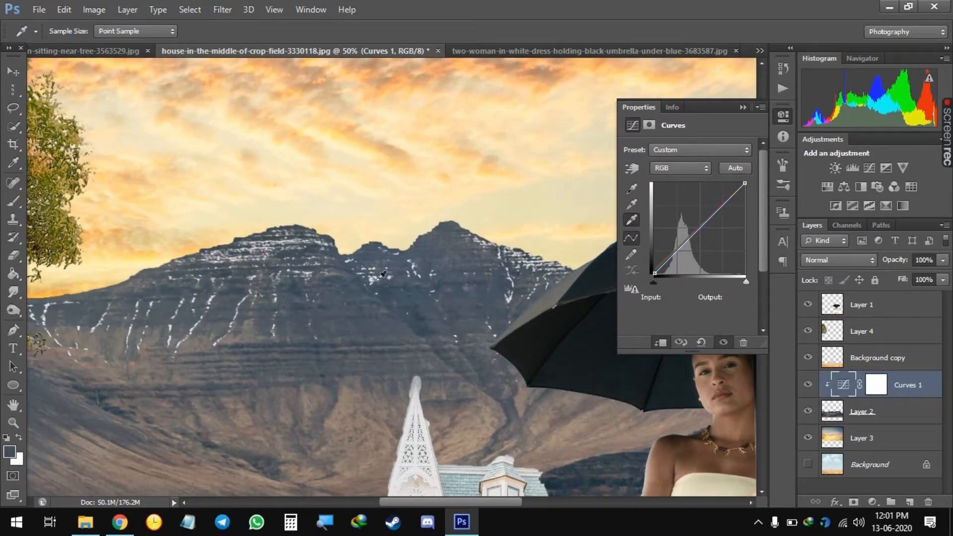
left_click(375, 275)
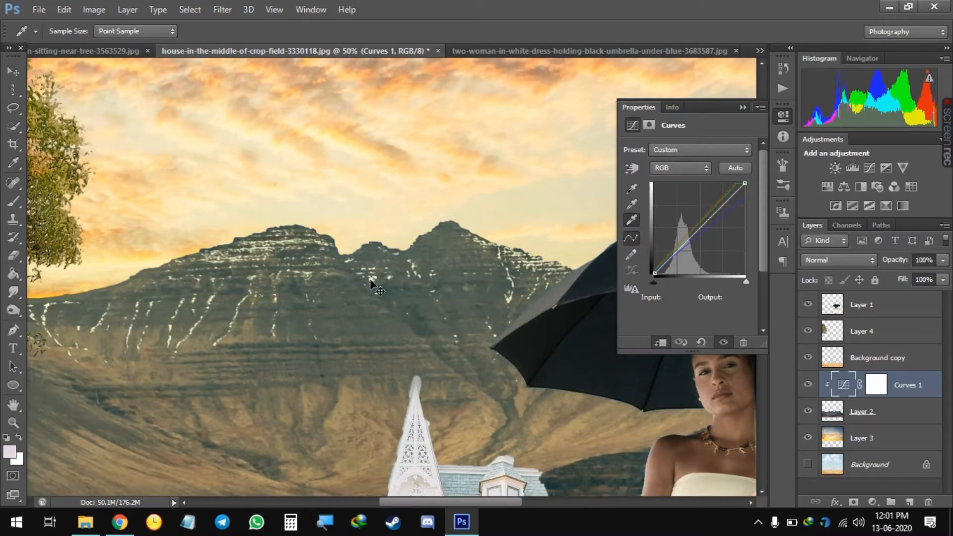
scroll(372, 283, "down", 3)
scroll(372, 283, "up", 3)
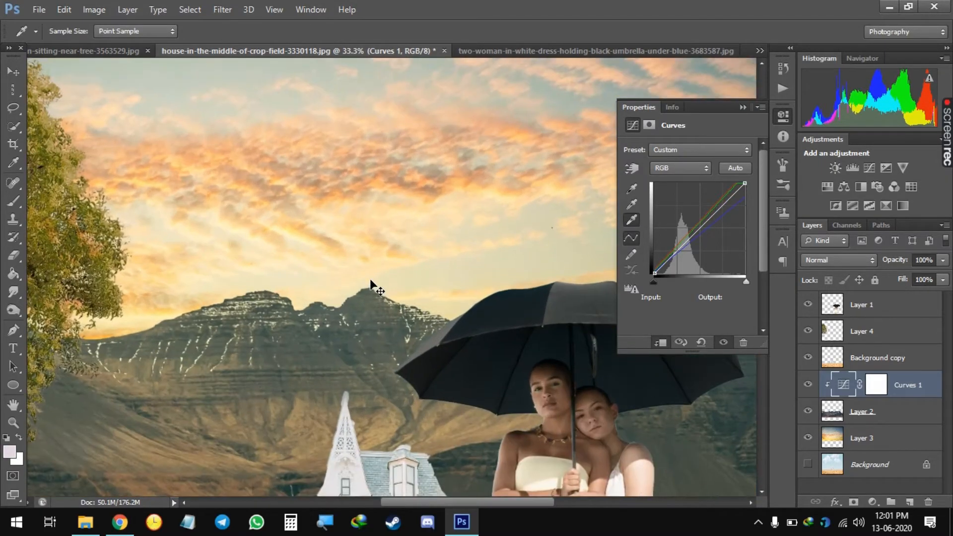
scroll(374, 286, "up", 1)
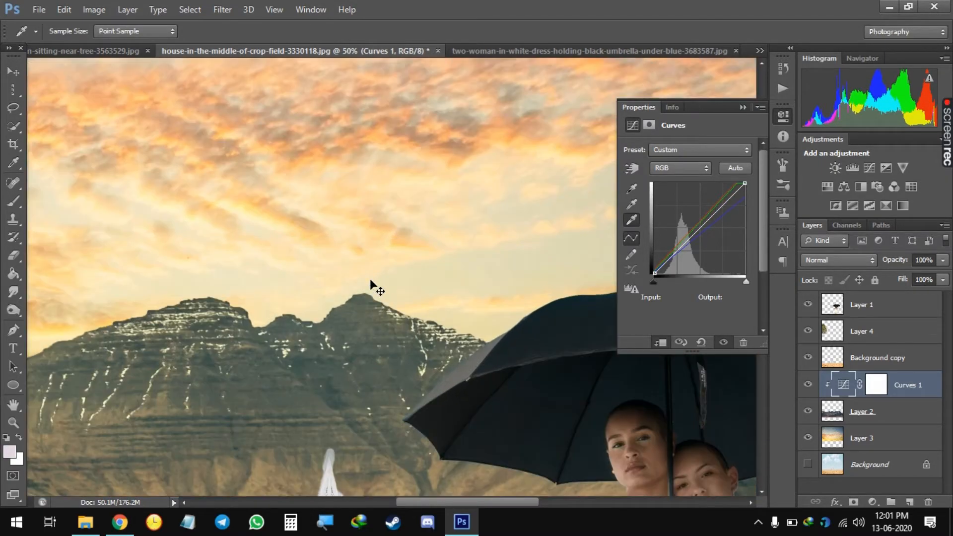
left_click(445, 334)
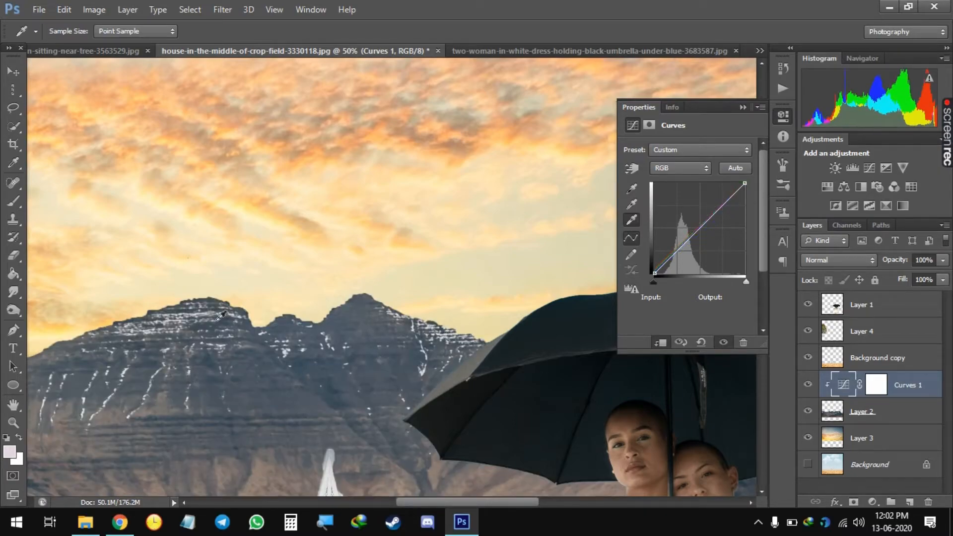
left_click(286, 352)
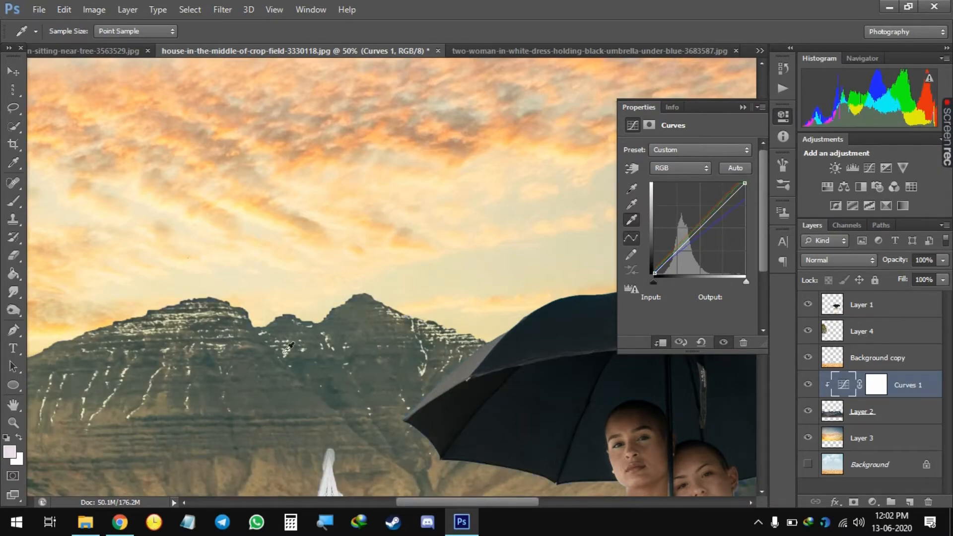
Sample the Curves gray point from the mountain slope to warm the midtones, and close the adjustment's settings.
left_click(631, 204)
left_click_drag(265, 393, 427, 233)
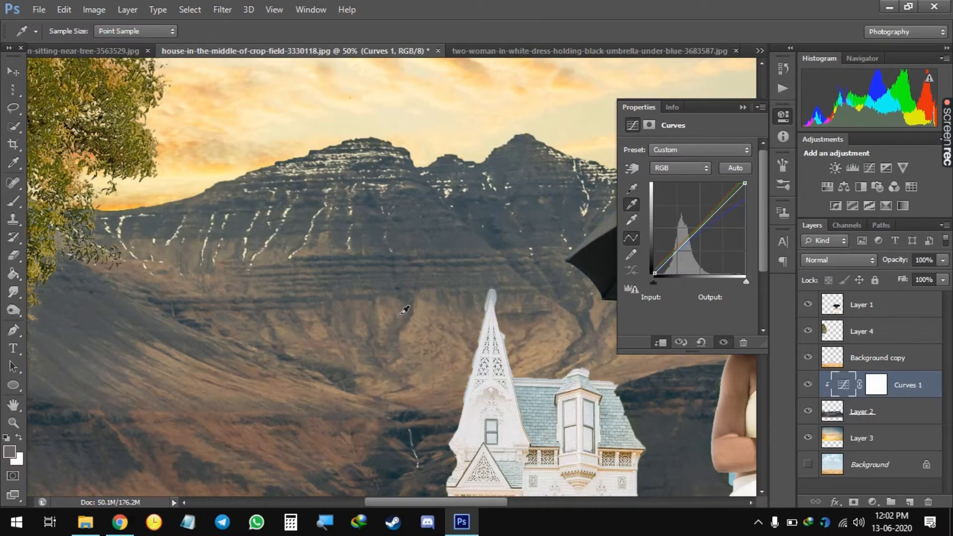
scroll(329, 348, "down", 4)
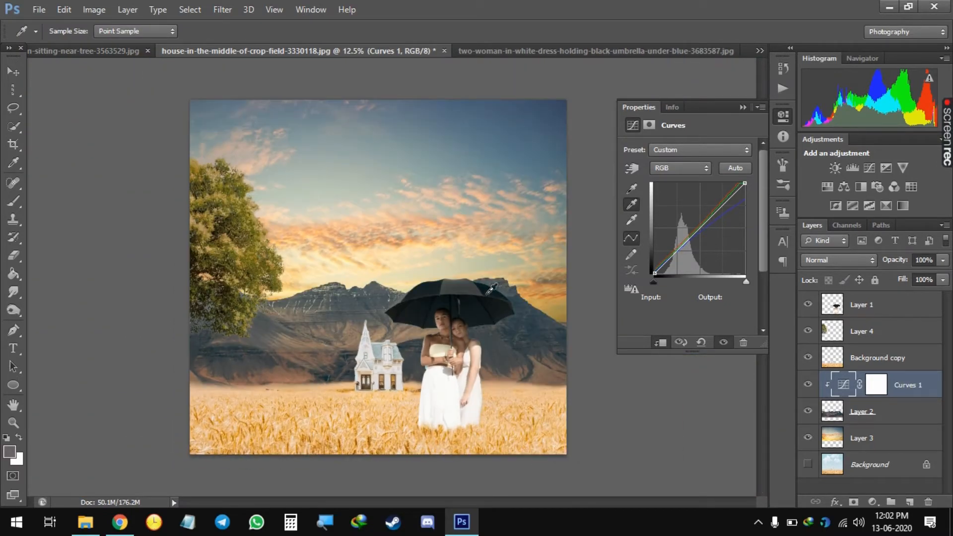
left_click(742, 107)
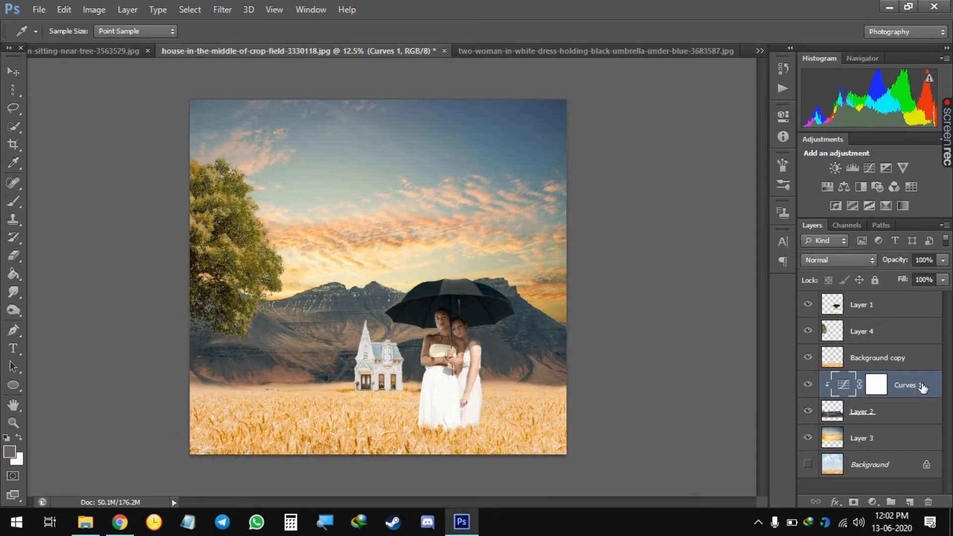
Move Background copy directly above Layer 3 in the layer stack and hide Layer 2.
left_click(902, 414)
left_click(913, 447)
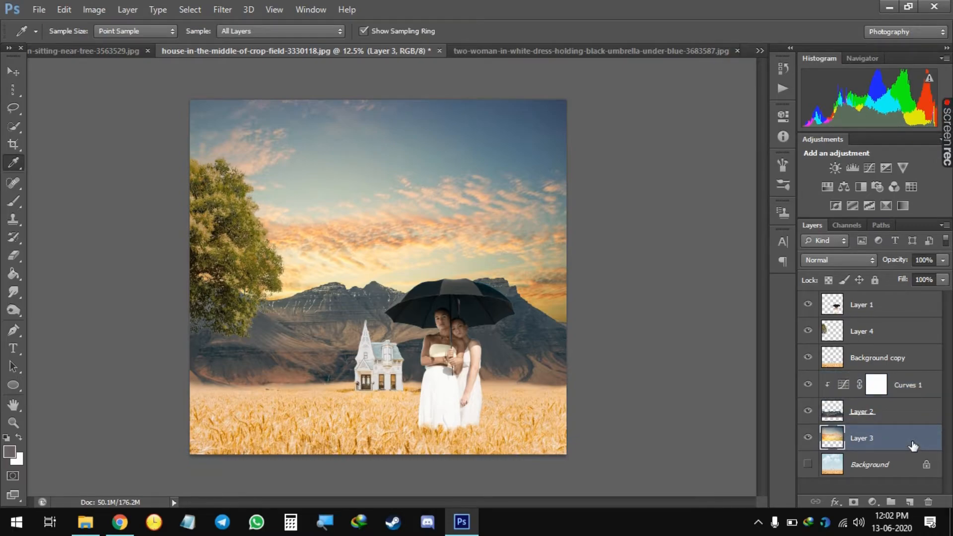
left_click_drag(897, 357, 893, 417)
left_click(806, 384)
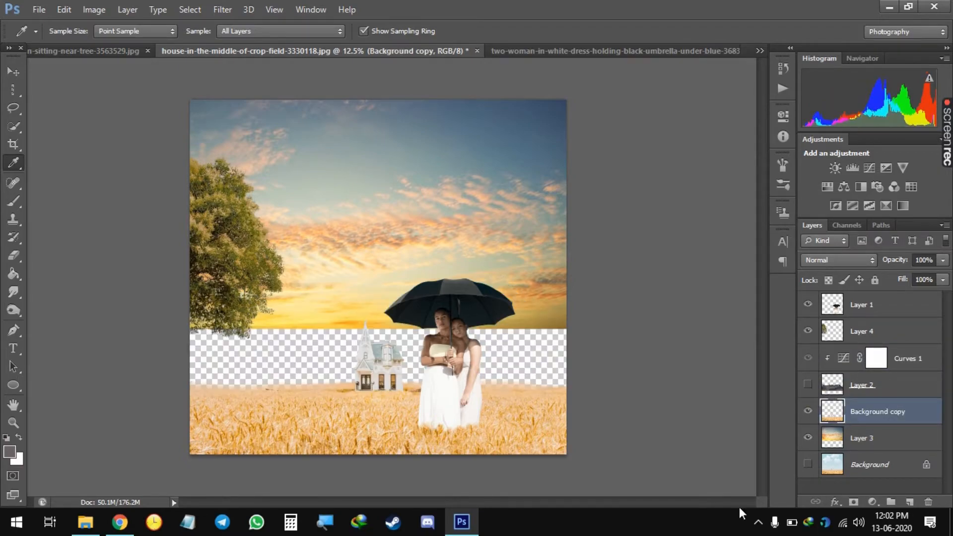
Add a Curves adjustment layer clipped to Background copy.
left_click(872, 501)
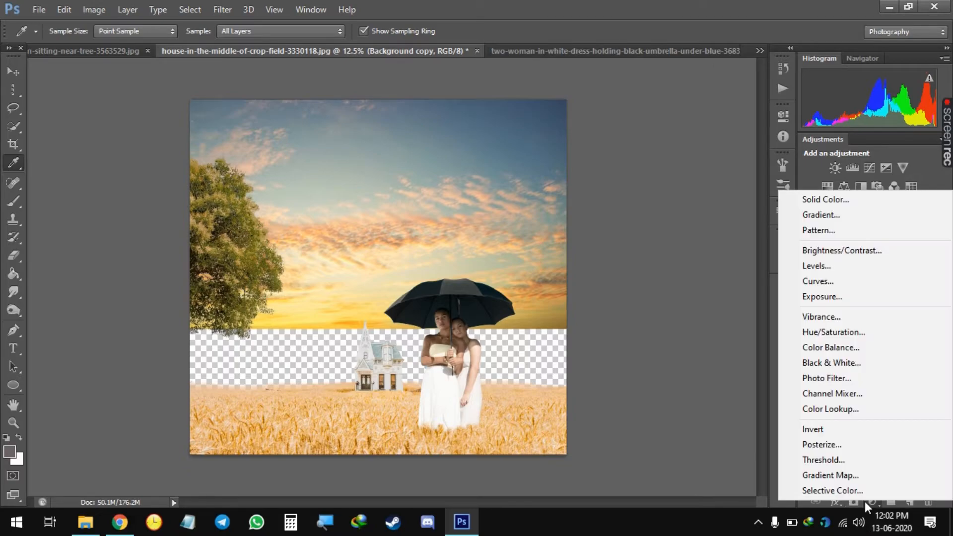
left_click(839, 281)
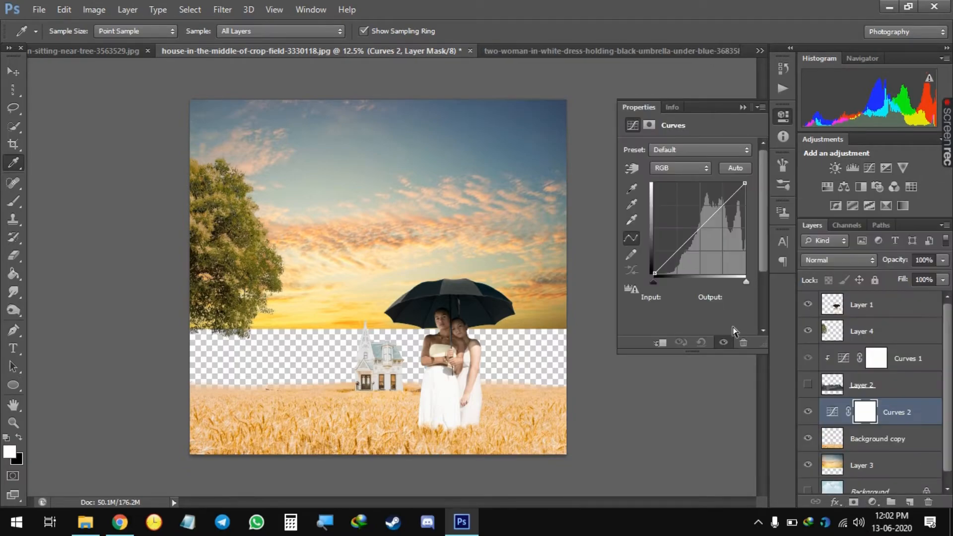
left_click(660, 343)
key("ctrl+plus")
key("ctrl+plus")
scroll(460, 362, "down", 6)
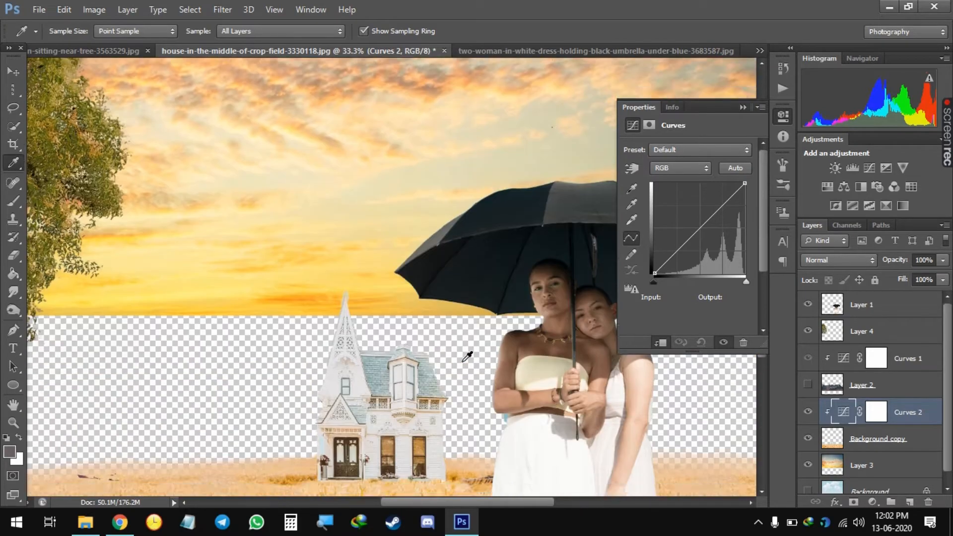
Choose the Curves black-point sampler for the house and field, and undo the adjustment layer on Background copy.
left_click(631, 188)
key("ctrl+plus")
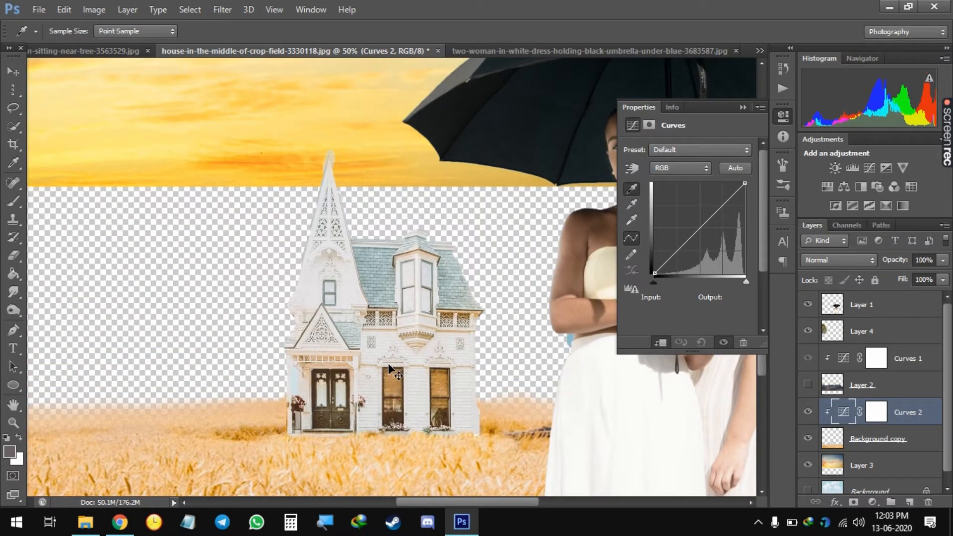
key("ctrl+minus")
key("ctrl+minus")
key("ctrl+alt+z")
key("ctrl+alt+z")
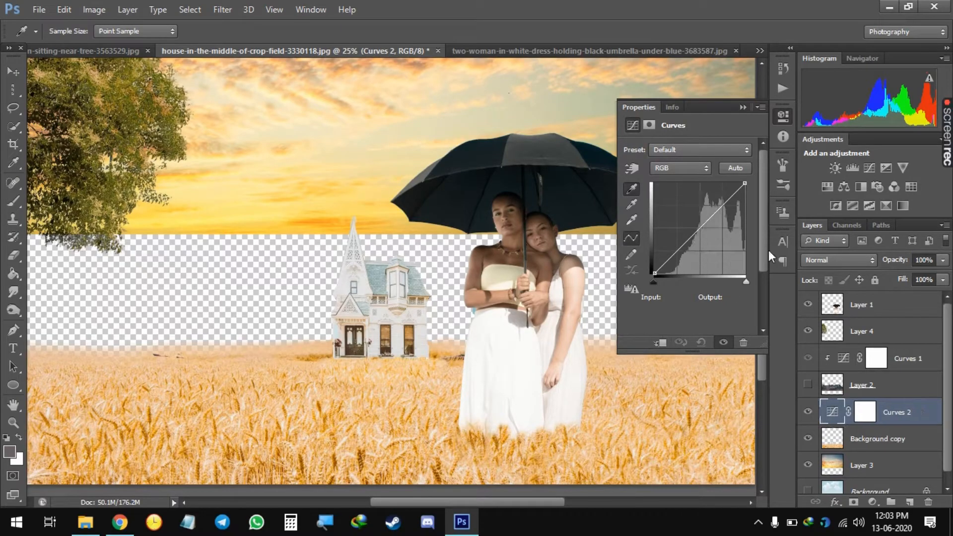
left_click(742, 107)
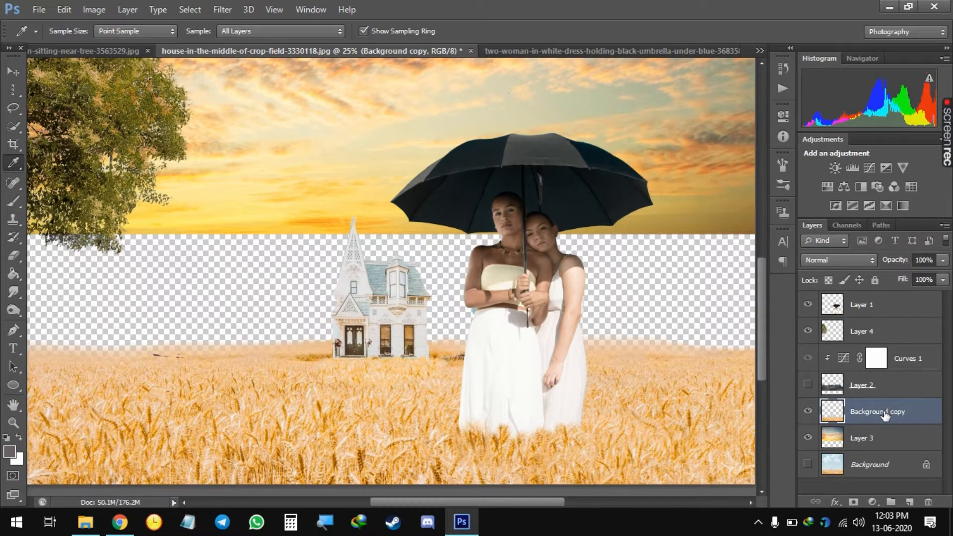
Move Background copy above Layer 4, directly beneath Layer 1, and show Layer 2 again.
left_click_drag(884, 416, 880, 320)
left_click(807, 412)
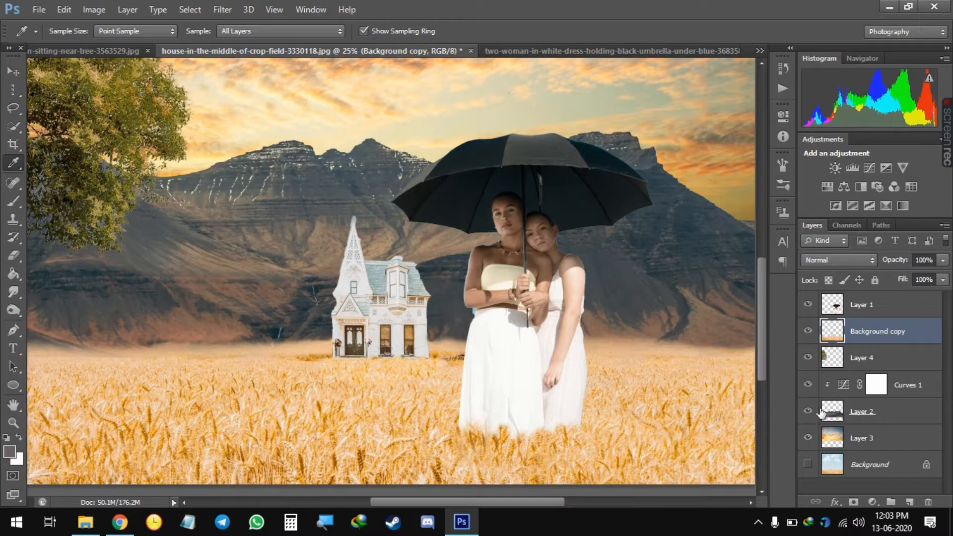
left_click(881, 311)
key("ctrl+e")
left_click_drag(884, 309, 878, 392)
left_click(808, 358)
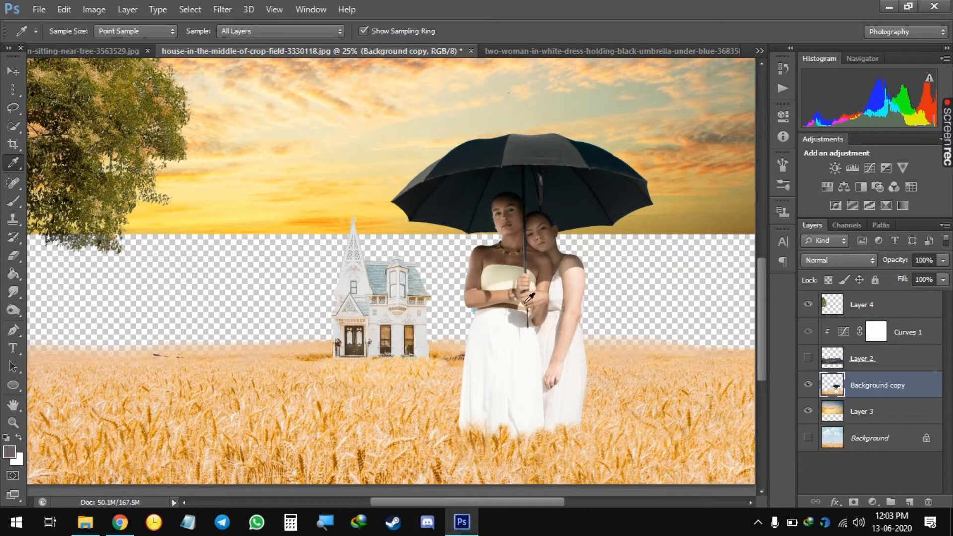
left_click(872, 502)
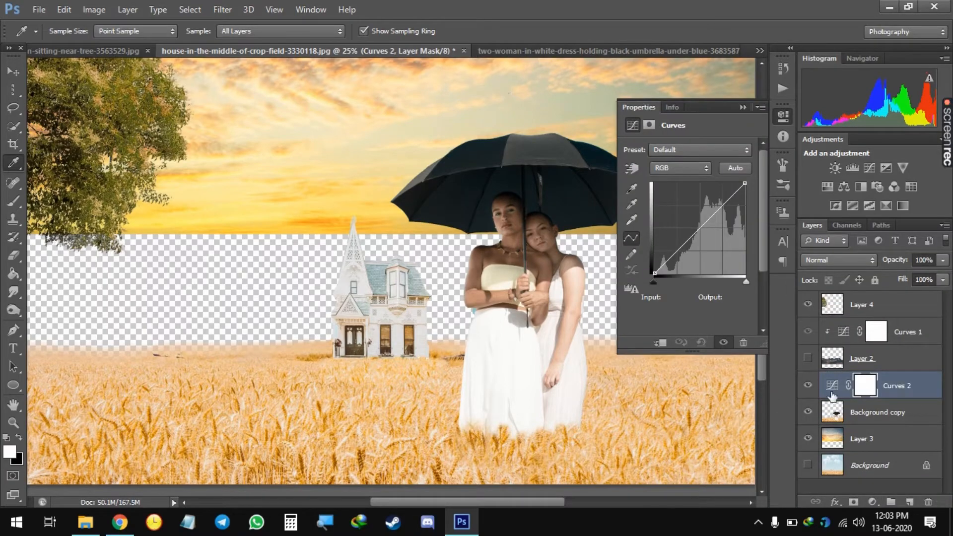
left_click(661, 343)
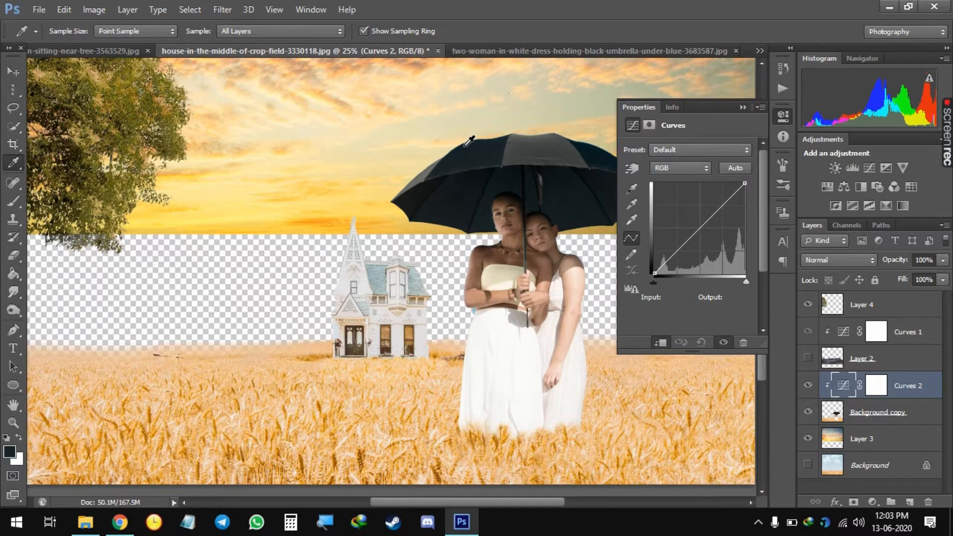
key("ctrl+alt+z")
key("ctrl+alt+z")
key("ctrl+alt+z")
key("ctrl+alt+z")
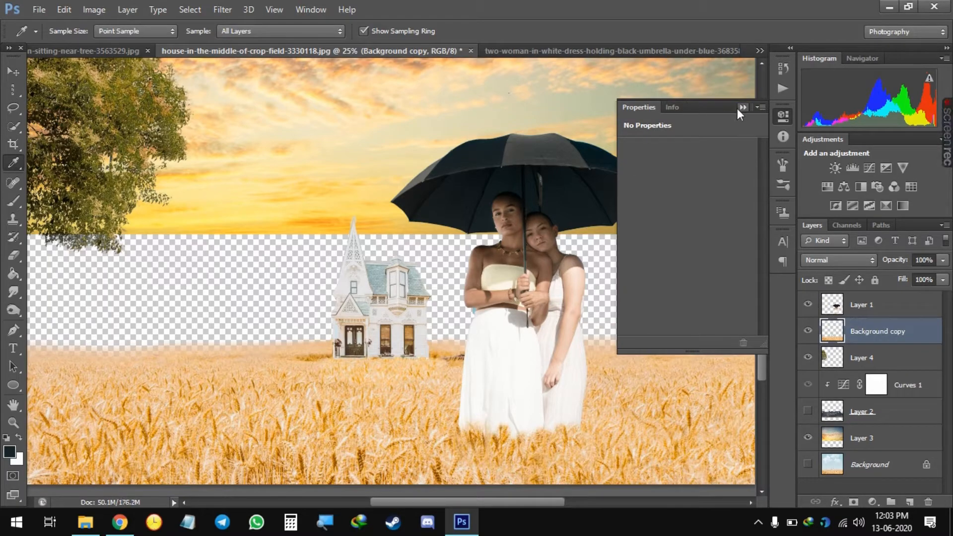
Move Background copy directly beneath Layer 2 in the layer stack, leaving it without a layer mask.
left_click(742, 107)
left_click_drag(888, 331, 905, 424)
left_click(853, 502)
key("ctrl+z")
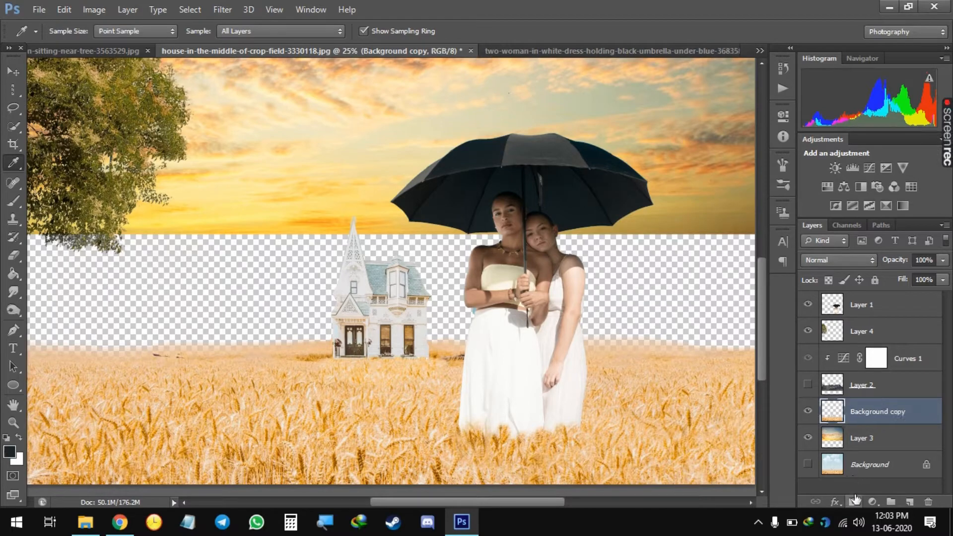
Add a Curves adjustment layer above Background copy and clip it to that layer.
left_click(872, 501)
left_click(823, 276)
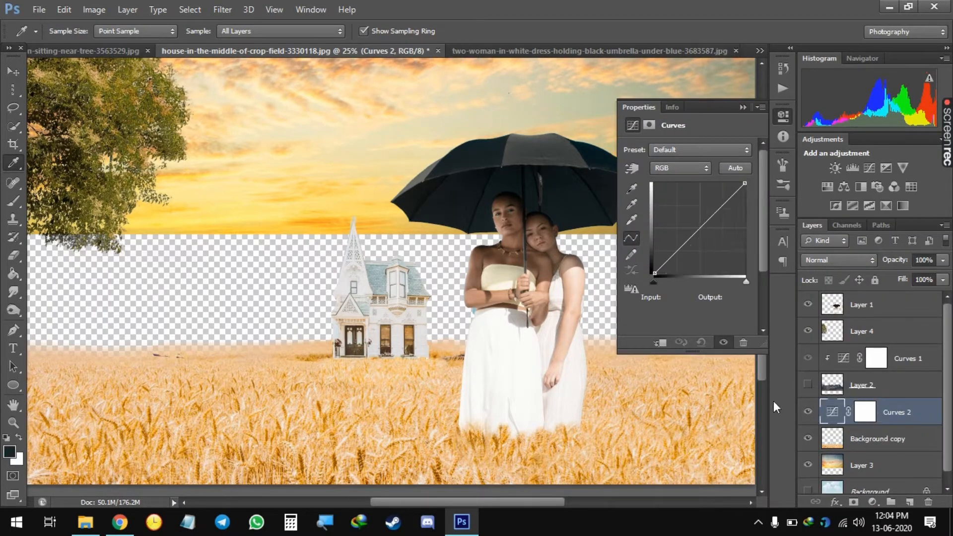
left_click(660, 343)
Sample the Curves black point from the dark area at the house's base and the white point from its tower wall.
left_click(631, 189)
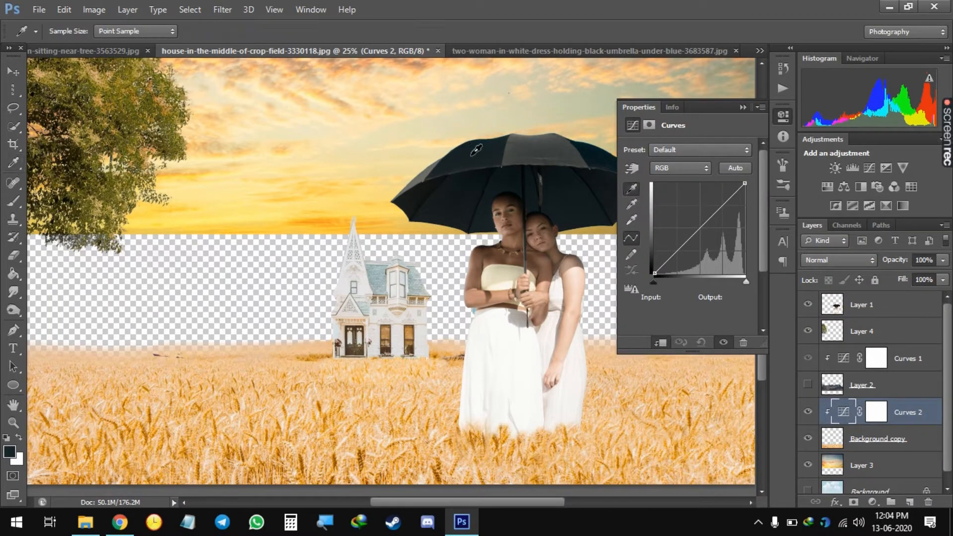
left_click(390, 350)
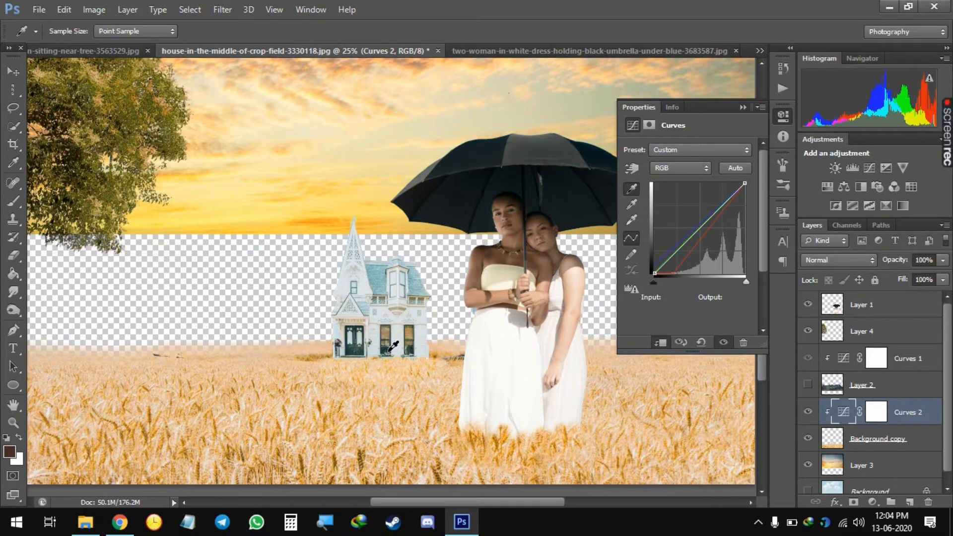
left_click(631, 220)
left_click(343, 280)
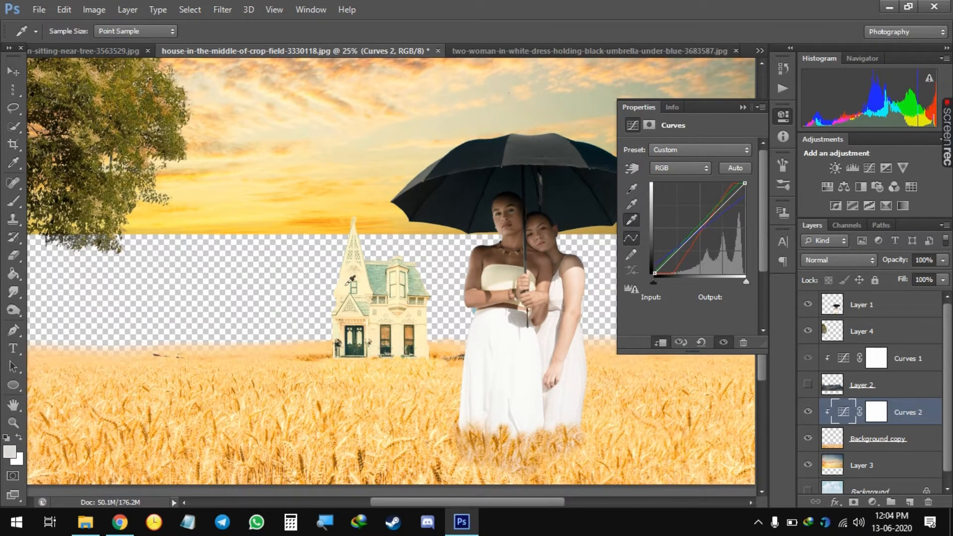
left_click(365, 285)
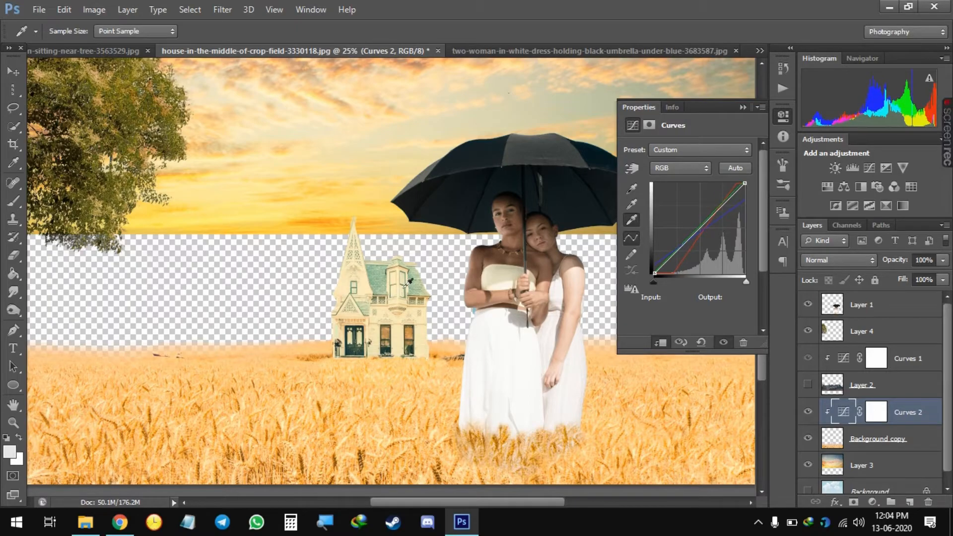
left_click(416, 320)
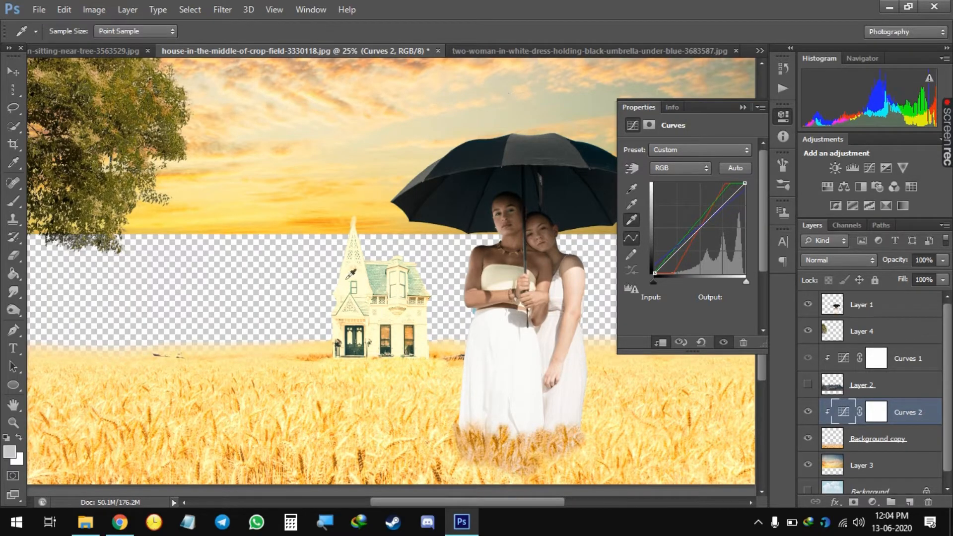
left_click(347, 277)
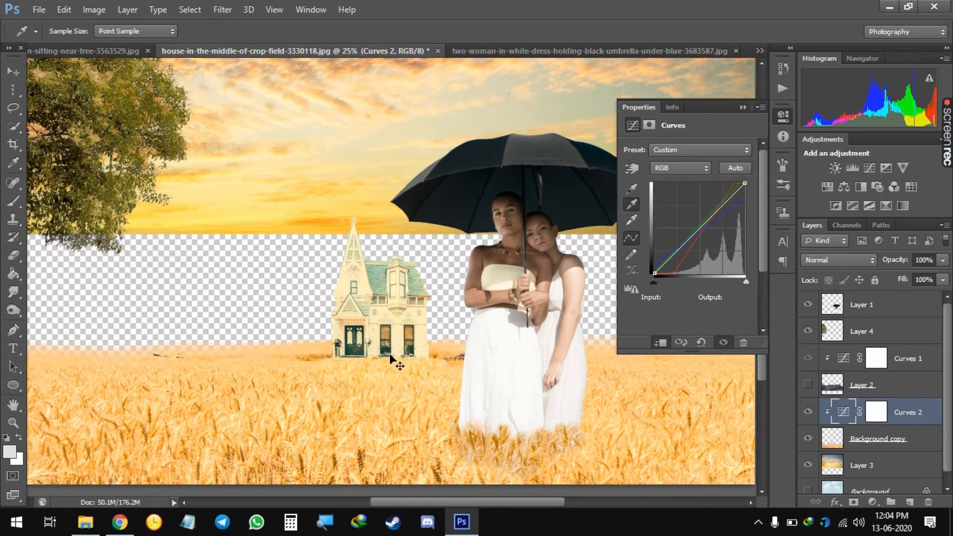
Sample the Curves grey point from the house wall beside the front door, undoing the trial sample on the roof.
key("ctrl+plus")
key("ctrl+plus")
left_click(380, 286)
key("ctrl+z")
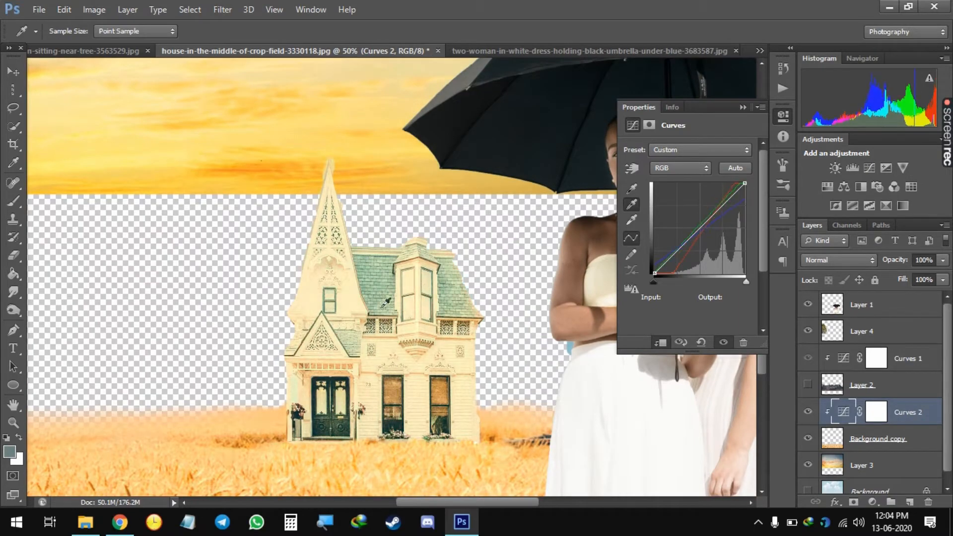
left_click(309, 421)
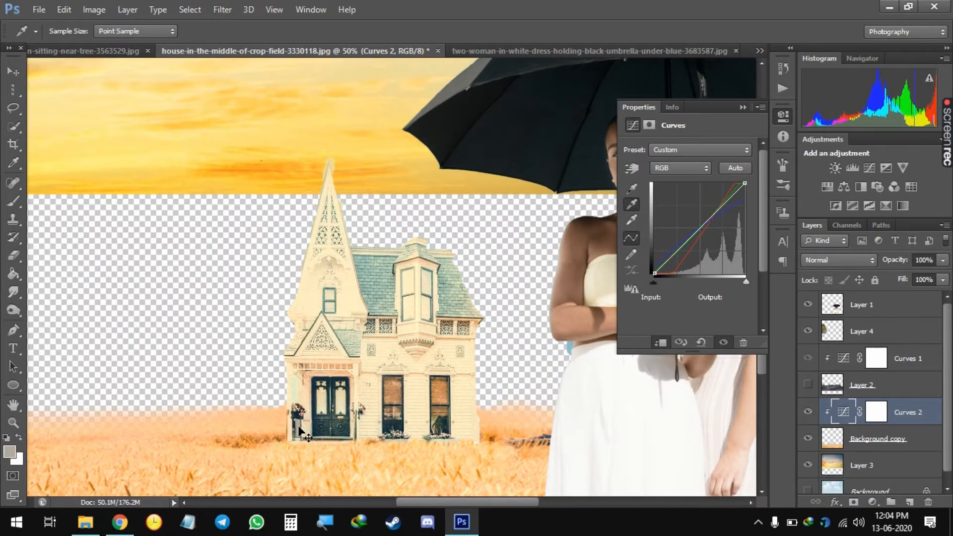
Merge the Curves 2 adjustment down into Background copy.
key("ctrl+minus")
key("ctrl+minus")
key("ctrl+minus")
key("ctrl+minus")
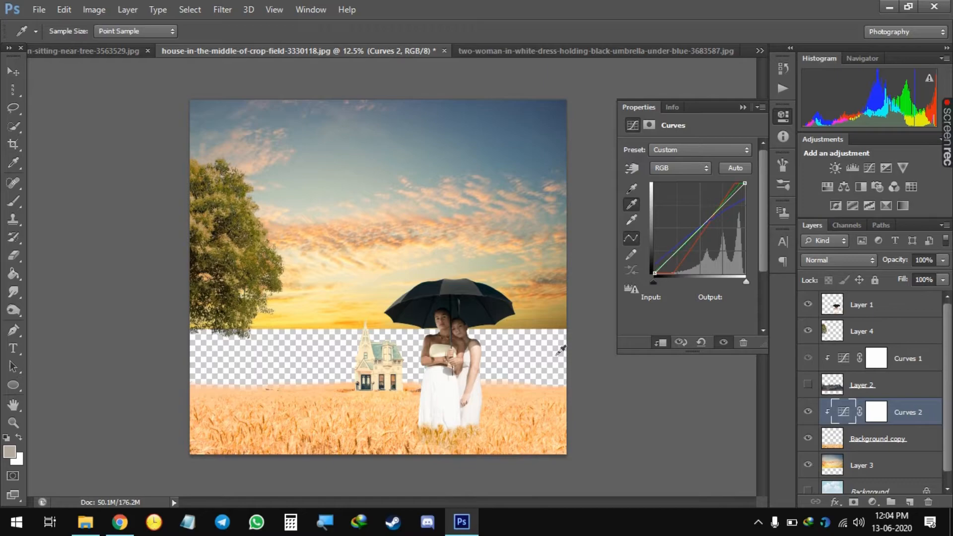
left_click(740, 106)
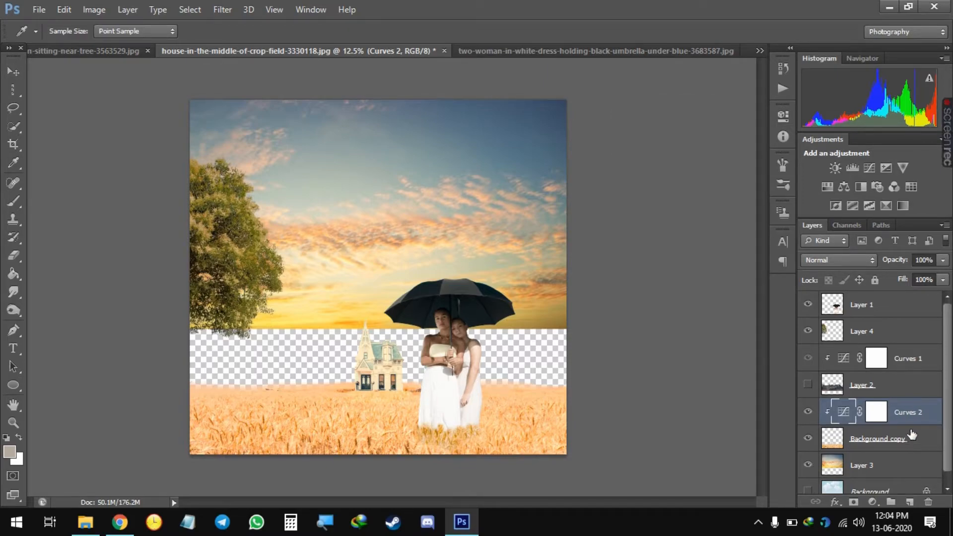
key("ctrl+e")
Move Background copy to the top of the stack and Layer 1 beneath Layer 2, hiding every layer above Layer 1.
left_click_drag(910, 404, 905, 429)
left_click(807, 411)
left_click(808, 411)
left_click(807, 411)
left_click_drag(807, 358, 808, 392)
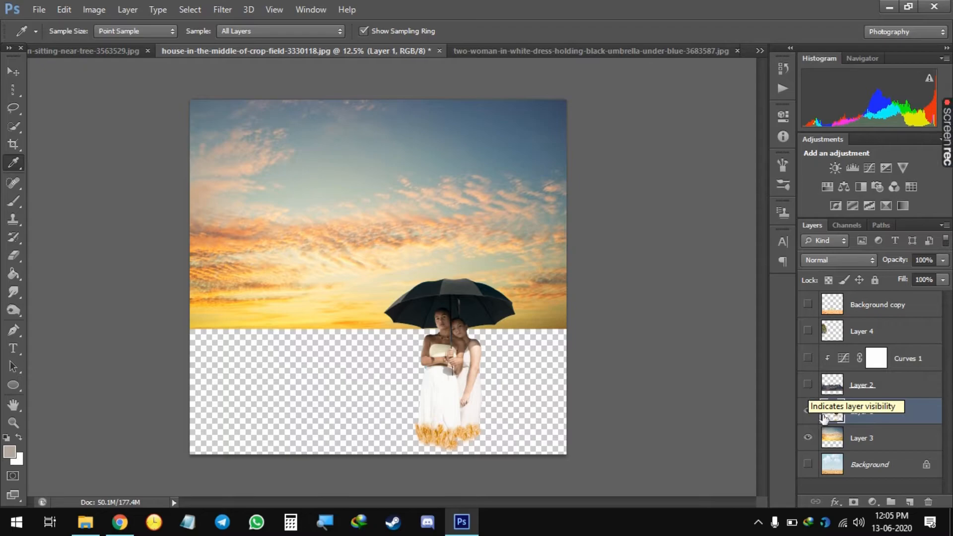
Add a Curves adjustment layer above Layer 1, undo the trial black-point sample, and clip the adjustment to Layer 1.
left_click(853, 502)
key("ctrl+z")
left_click(872, 502)
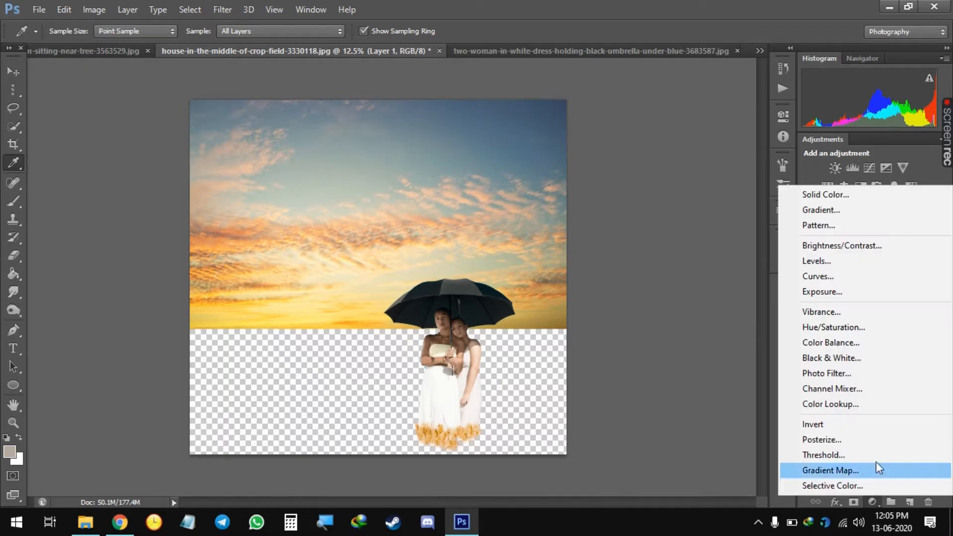
left_click(829, 276)
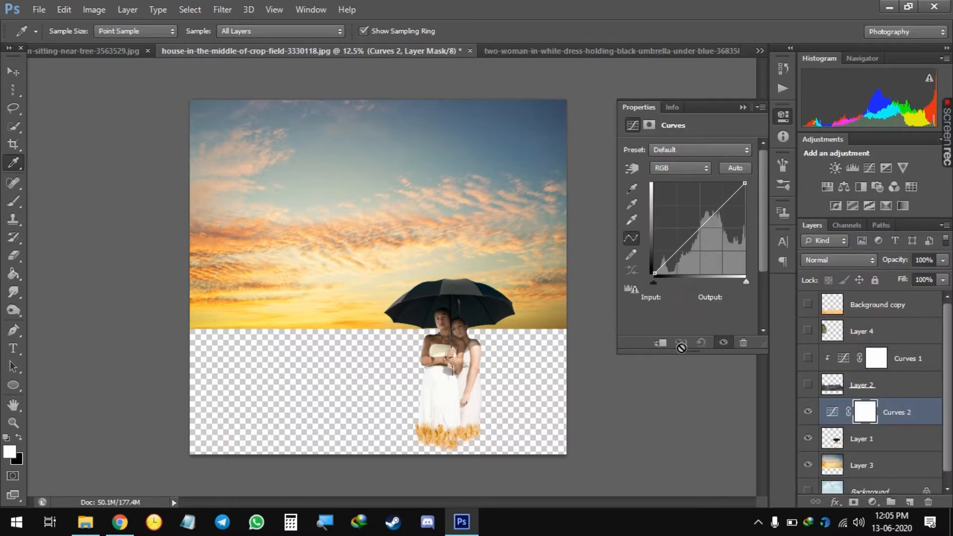
left_click(634, 189)
key("ctrl+plus")
key("ctrl+plus")
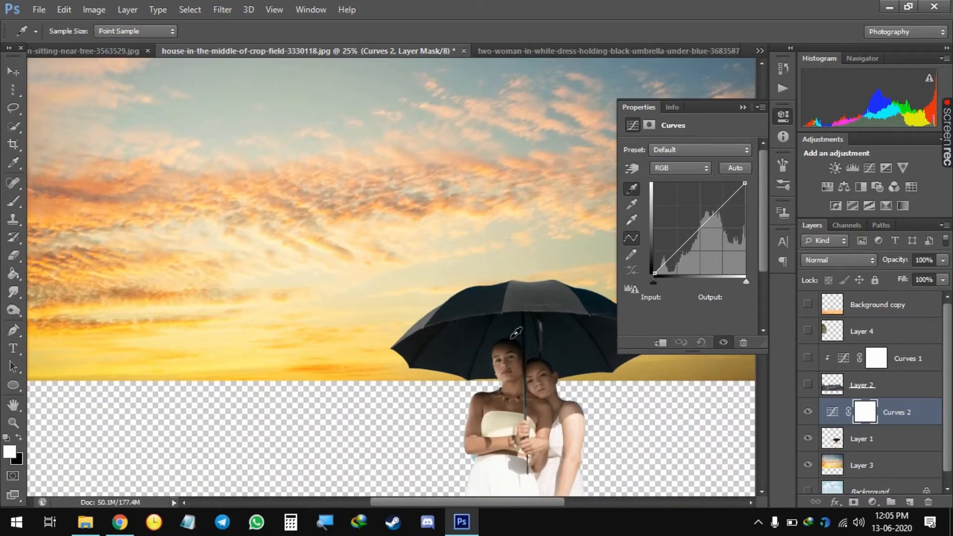
left_click(516, 332)
key("ctrl+z")
key("ctrl+alt+g")
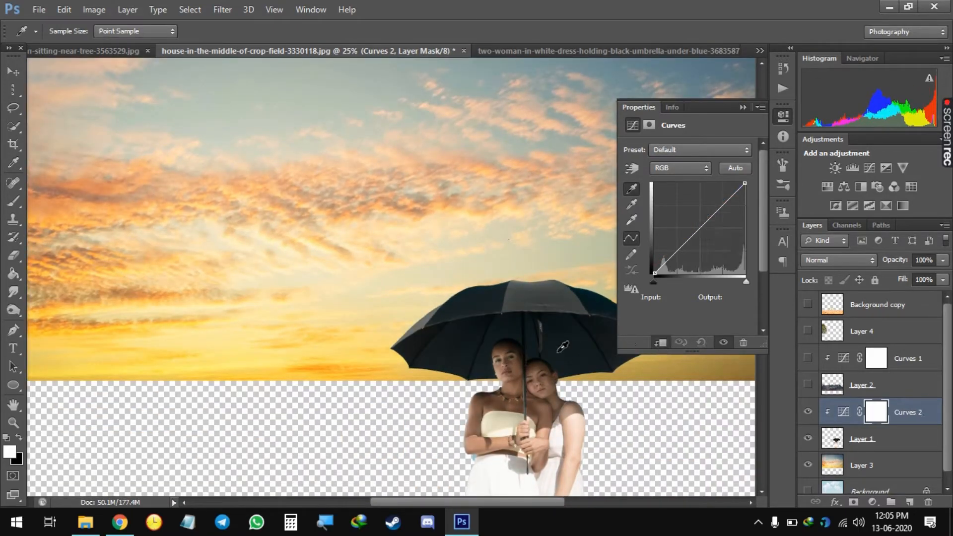
Try several Curves black-point samples on different parts of the umbrella, undoing each one.
left_click(513, 333)
key("ctrl+z")
left_click(469, 294)
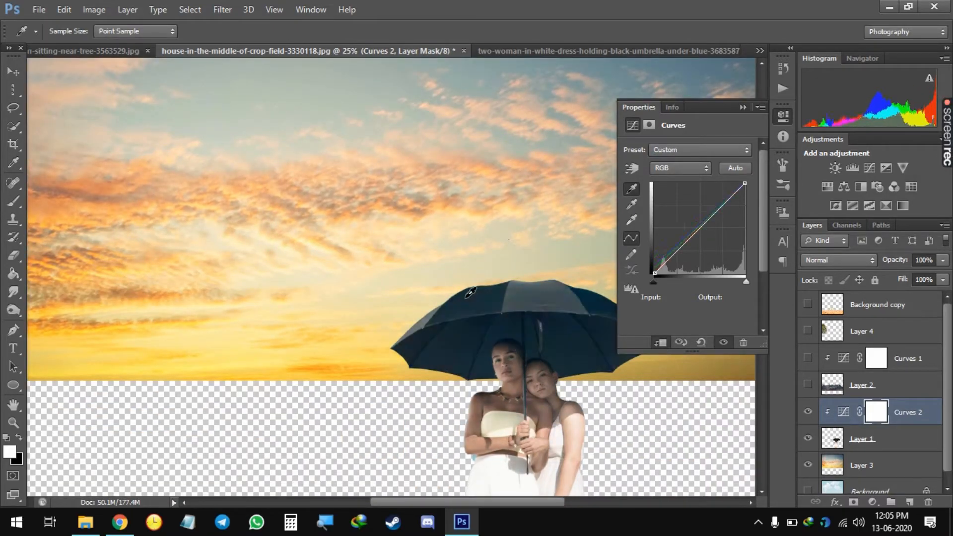
key("ctrl+z")
left_click(426, 338)
key("ctrl+z")
left_click(532, 292)
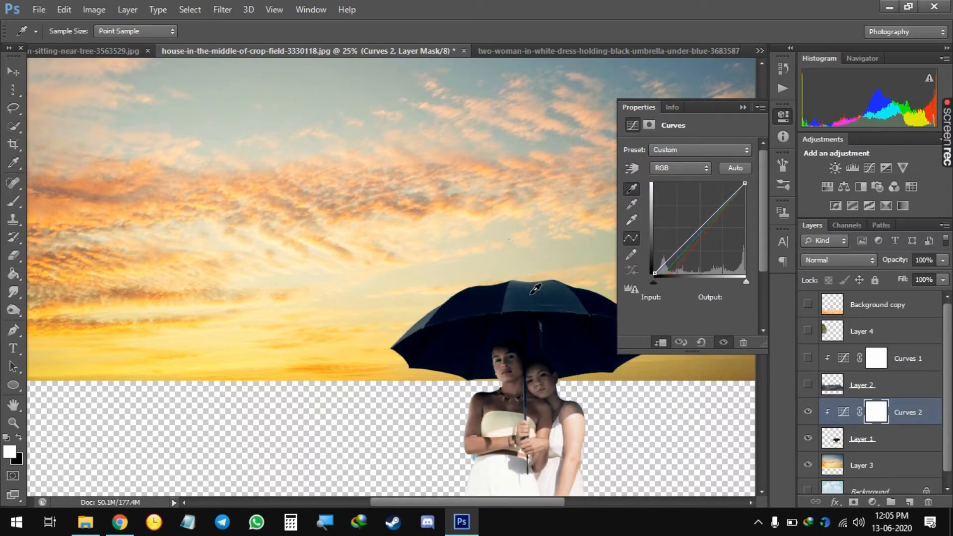
key("ctrl+z")
Sample the Curves black point from the umbrella's upper-left canopy and the white point from the front woman's cream bodice.
left_click(468, 294)
left_click(631, 220)
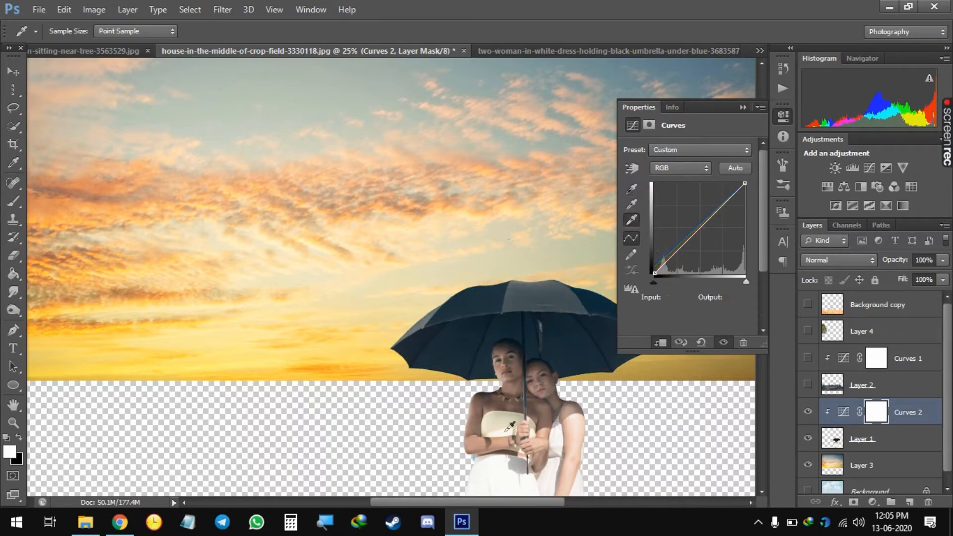
left_click(503, 433)
left_click(631, 204)
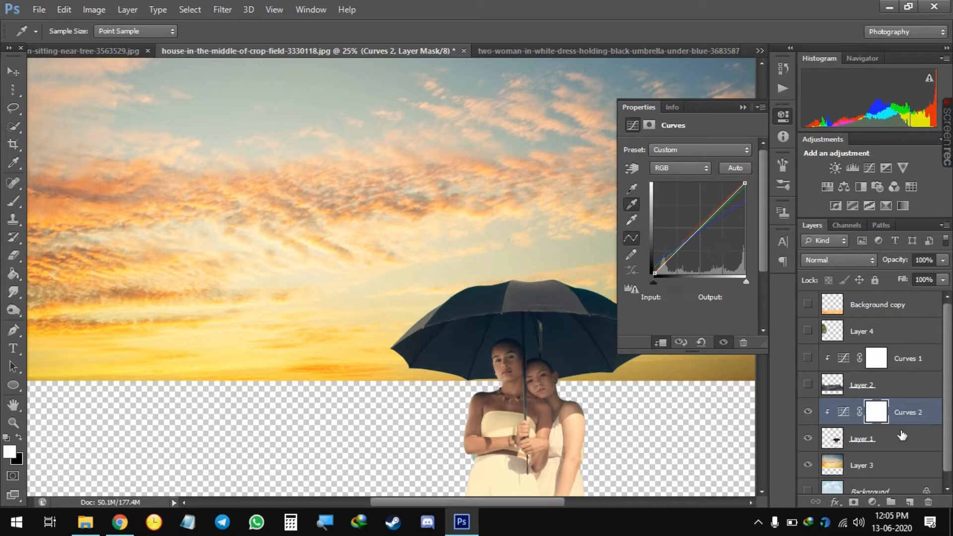
Merge the Curves 2 adjustment into Layer 1 and move Layer 1 to the top of the layer stack.
key("ctrl+e")
left_click_drag(898, 439, 879, 296)
Show Background copy, Layer 4 and Layer 2 again to display the whole composite.
left_click(807, 331)
left_click(807, 357)
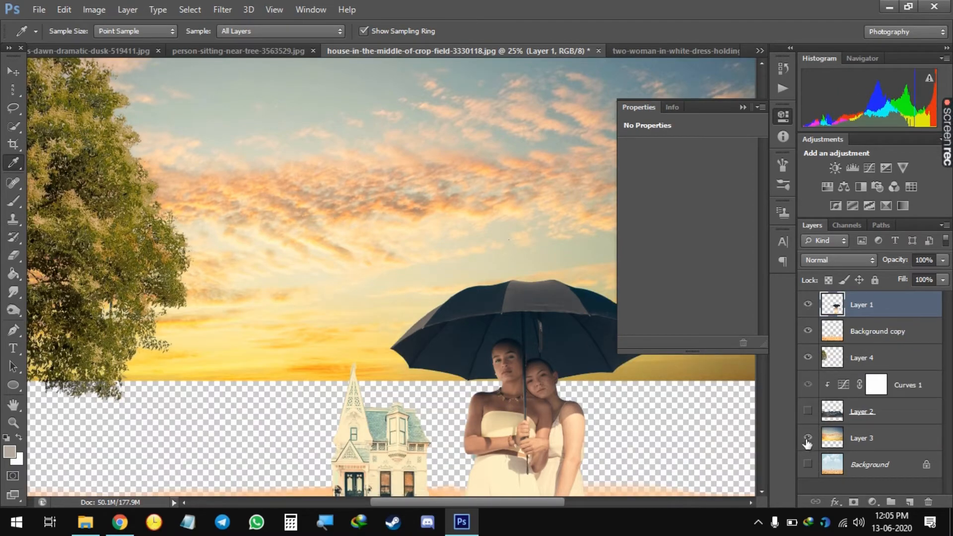
left_click(807, 411)
key("ctrl+minus")
left_click(744, 106)
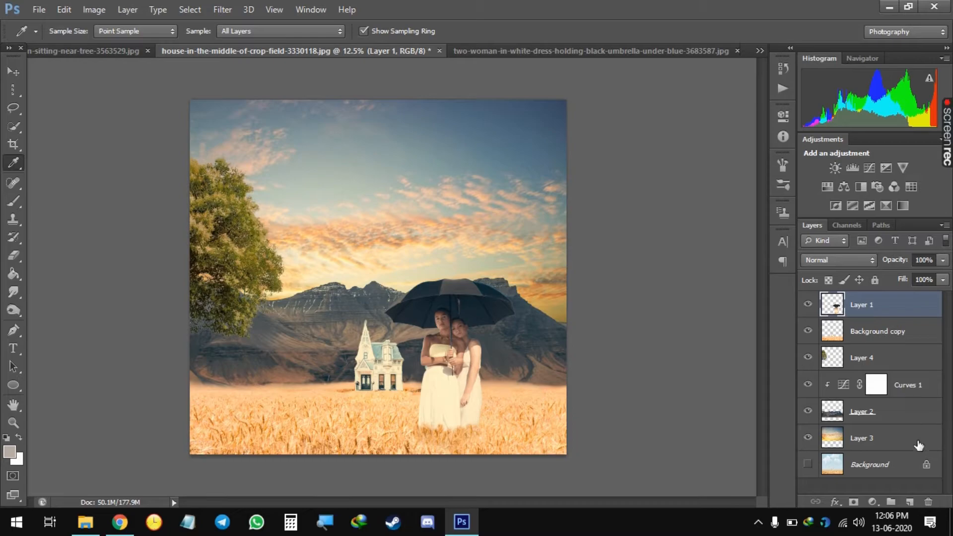
Apply a Gaussian Blur with a 9.0-pixel radius to the sky on Layer 3.
left_click(874, 439)
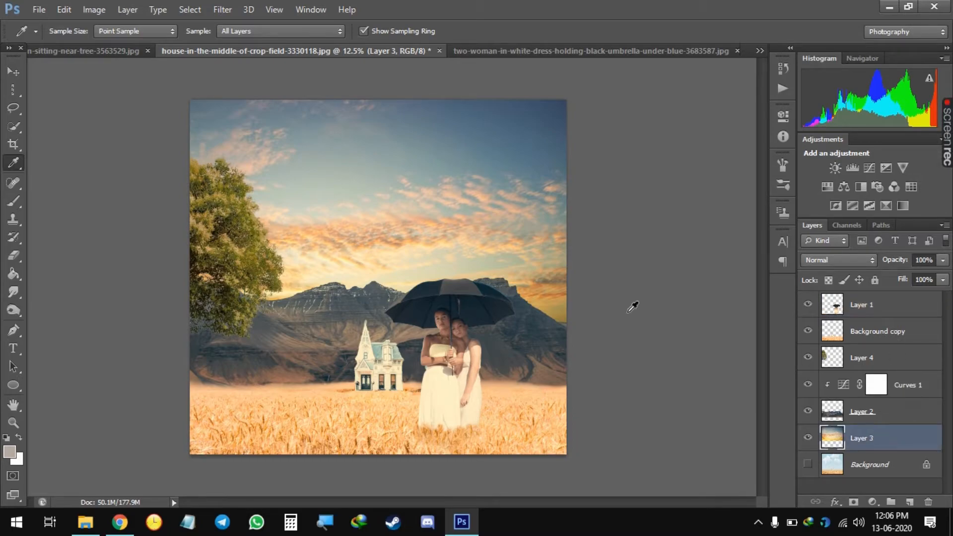
left_click(222, 9)
mouse_move(277, 98)
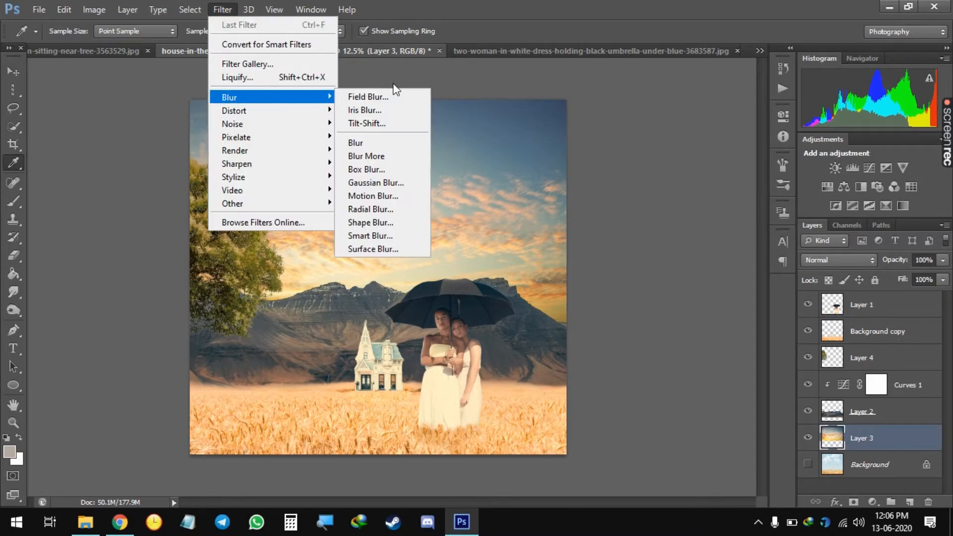
left_click(382, 182)
mouse_move(598, 336)
left_mouse_down()
mouse_move(614, 336)
mouse_move(604, 337)
left_mouse_up()
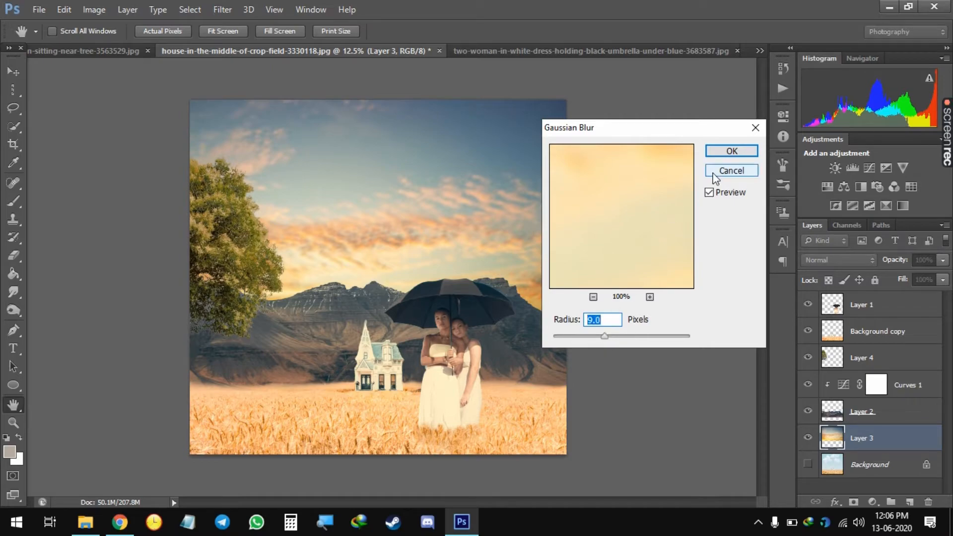
left_click(747, 151)
Apply the basic Blur filter to the mountains on Layer 2.
left_click(900, 410)
left_click(247, 11)
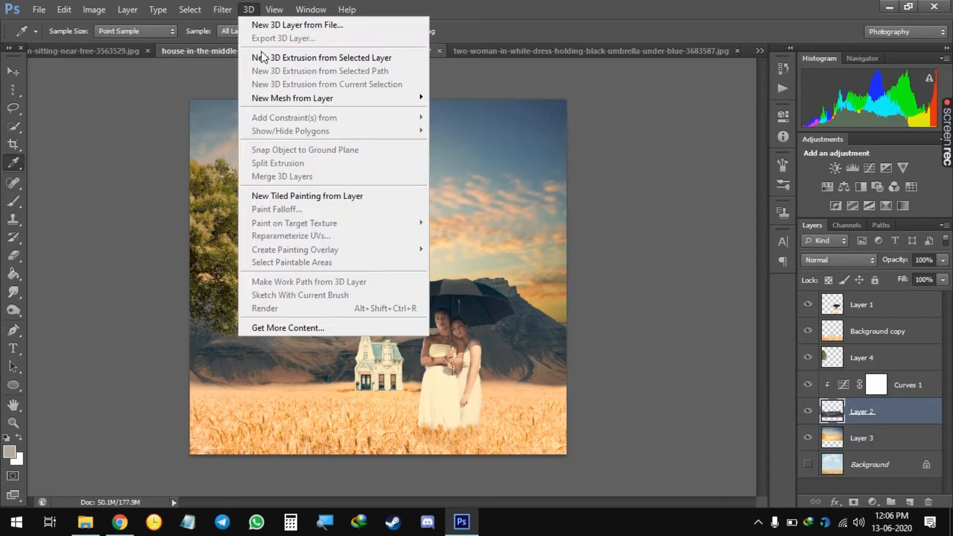
left_click(222, 13)
left_click(222, 13)
mouse_move(260, 101)
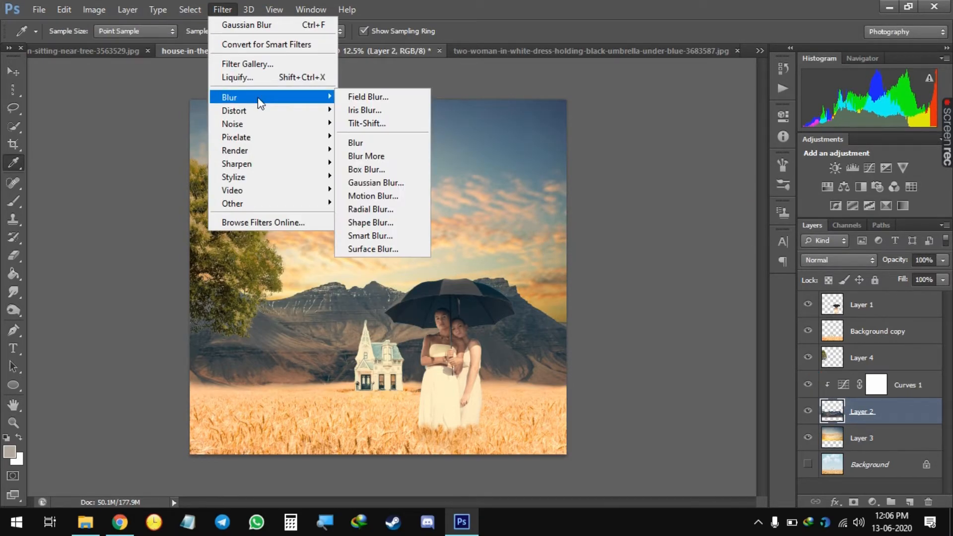
left_click(355, 143)
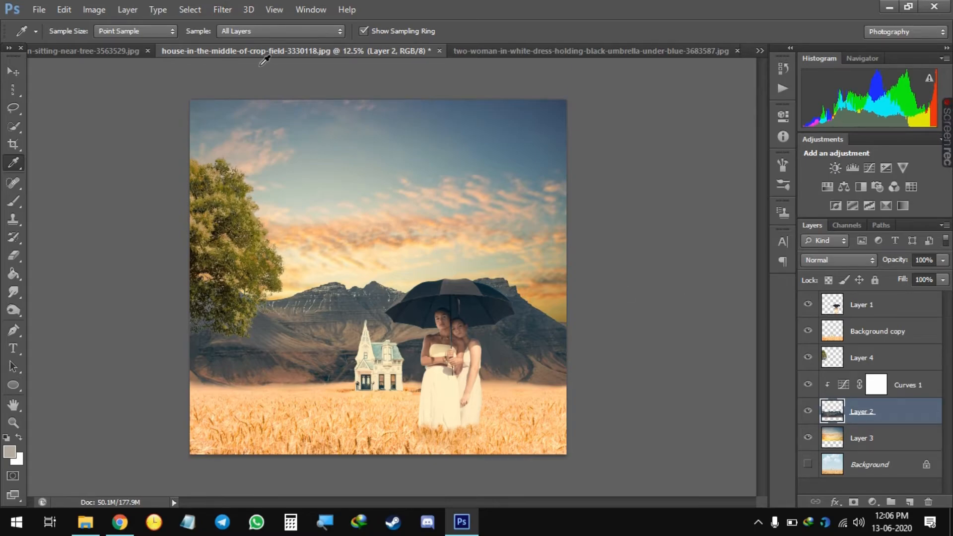
Apply a Gaussian Blur with a 5.1-pixel radius to the mountains on Layer 2 and delete the Curves 1 adjustment layer.
left_click(221, 9)
mouse_move(251, 97)
left_click(370, 185)
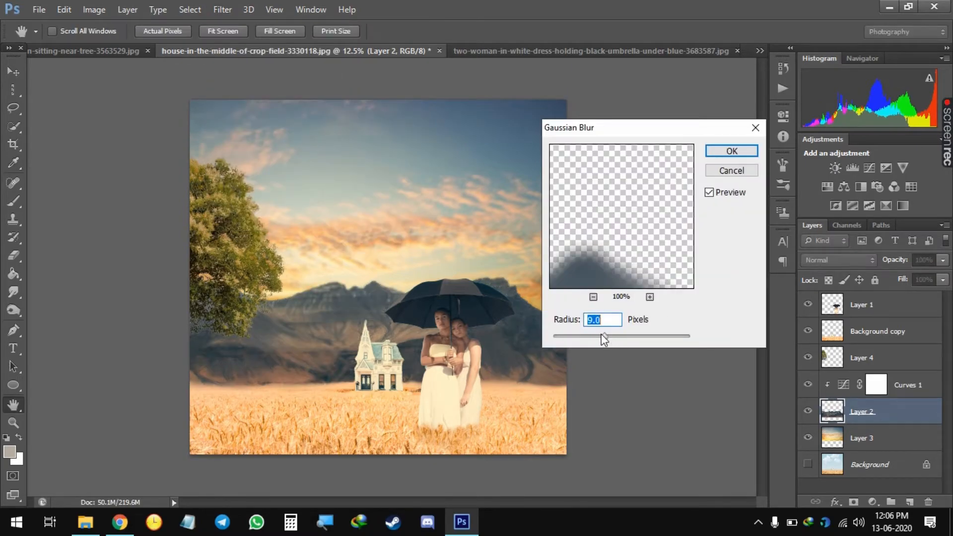
left_click_drag(602, 334, 590, 338)
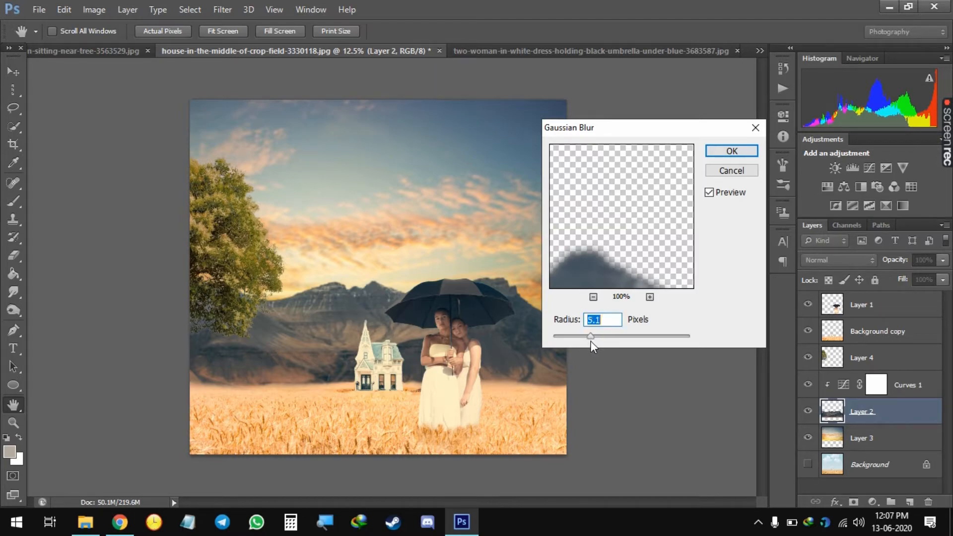
key("Return")
key("i")
left_click(916, 385)
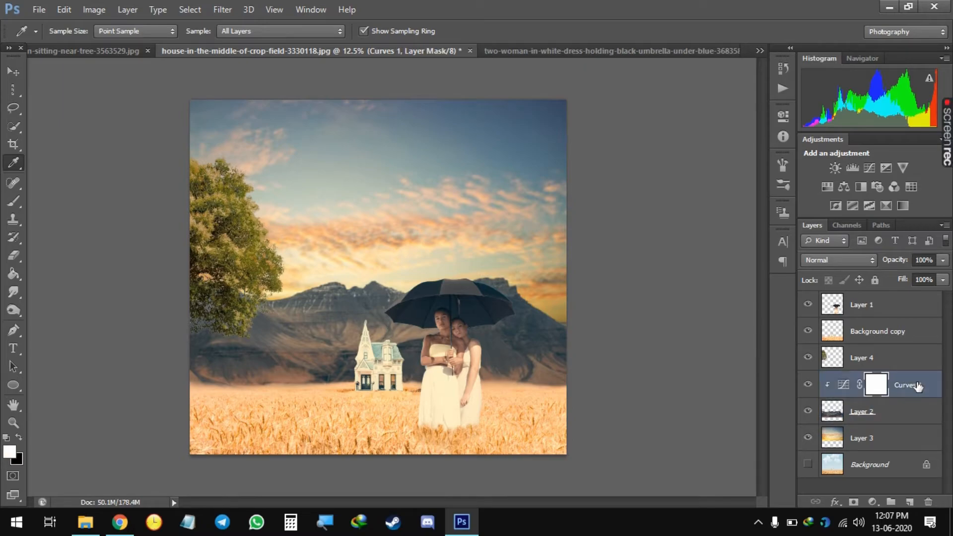
key("Delete")
Start a Tilt-Shift blur on Background copy and move its focus area down to the lower part of the wheat field.
left_click(903, 355)
left_click(903, 331)
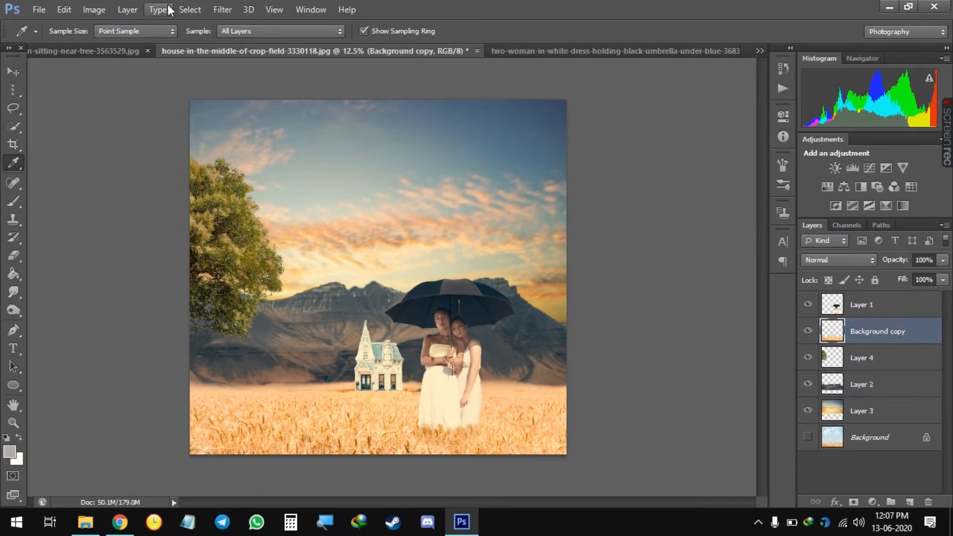
left_click(222, 10)
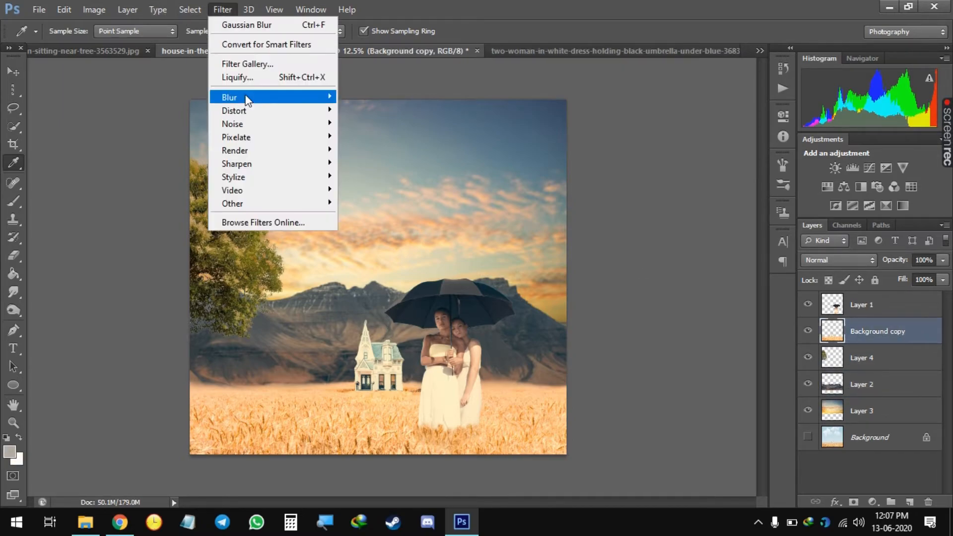
mouse_move(245, 96)
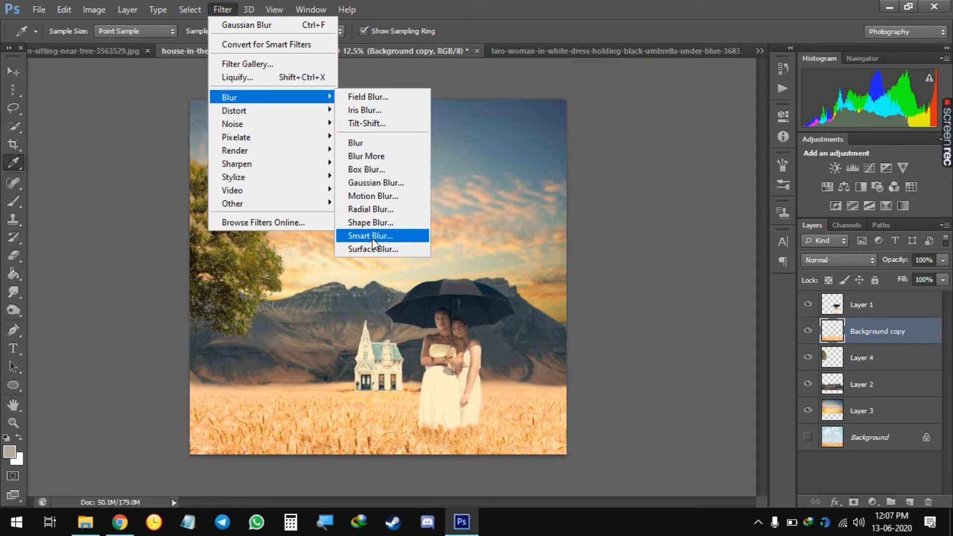
left_click(367, 123)
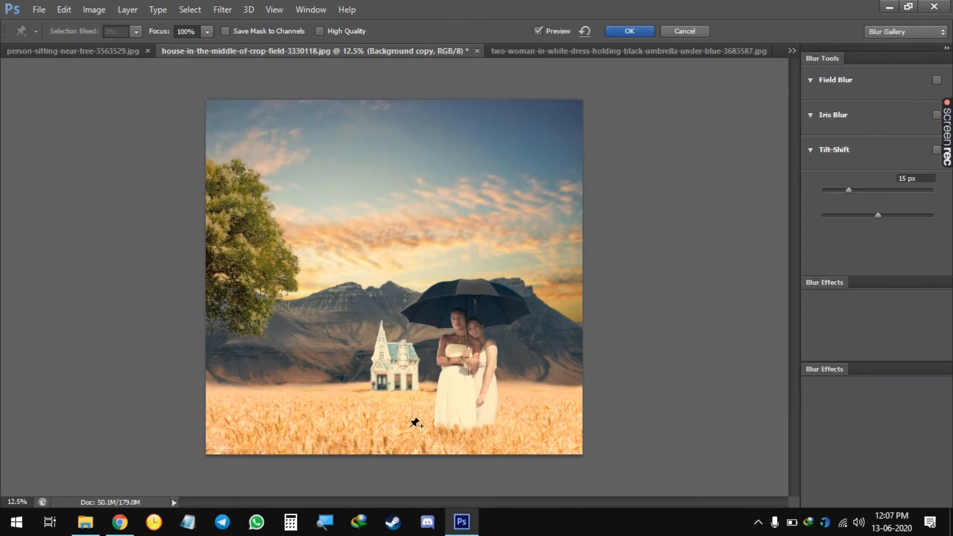
left_click_drag(399, 285, 391, 481)
left_click_drag(420, 373, 419, 396)
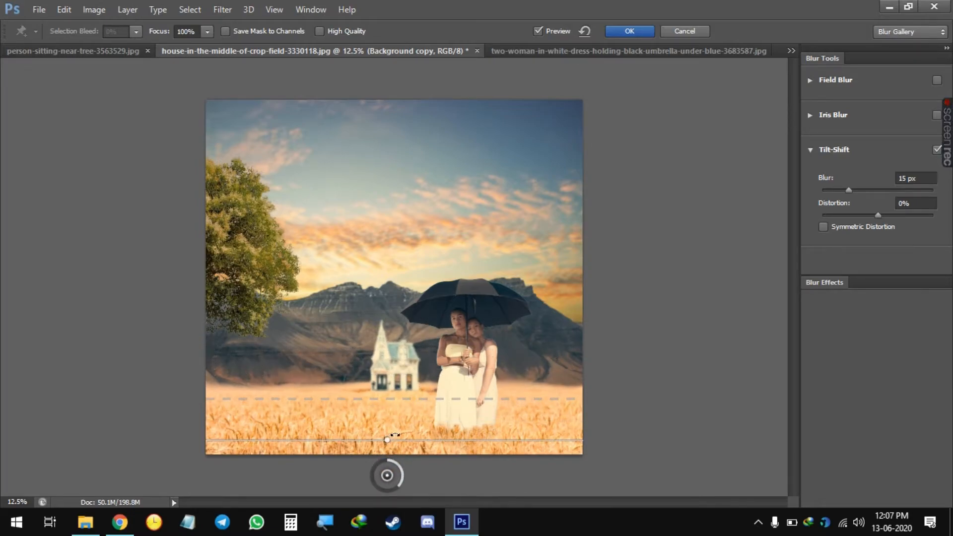
Set the Tilt-Shift blur to 10 px, move its centre below the image with the dashed line across the dresses, and apply it.
left_click(840, 190)
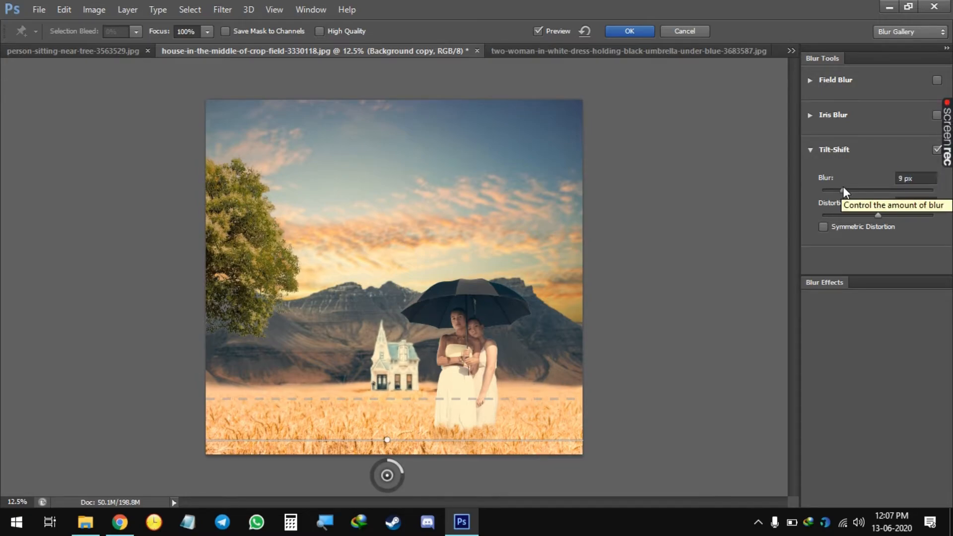
mouse_move(842, 190)
left_mouse_down()
mouse_move(873, 192)
mouse_move(844, 190)
left_mouse_up()
left_click_drag(388, 479, 388, 491)
left_click_drag(408, 410, 419, 388)
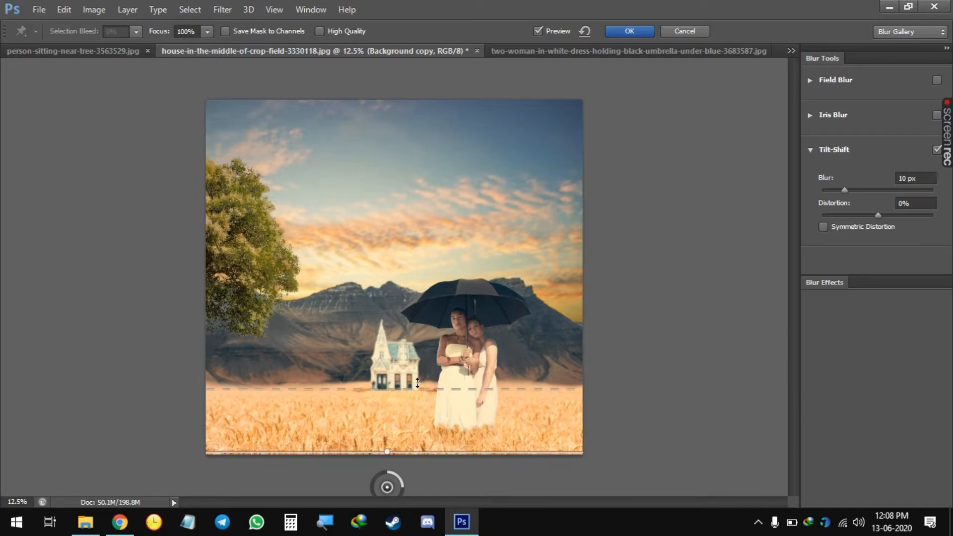
left_click_drag(387, 486, 386, 511)
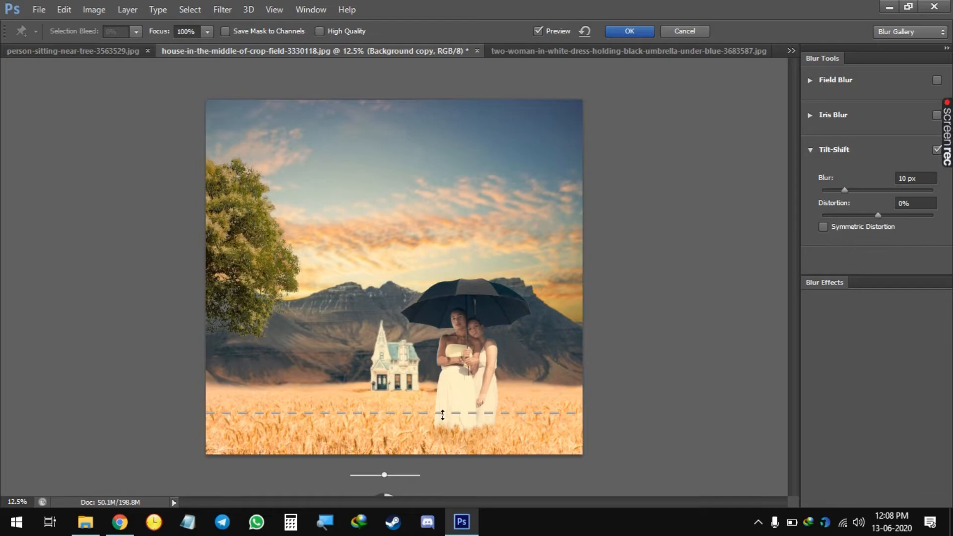
left_click_drag(442, 408, 442, 405)
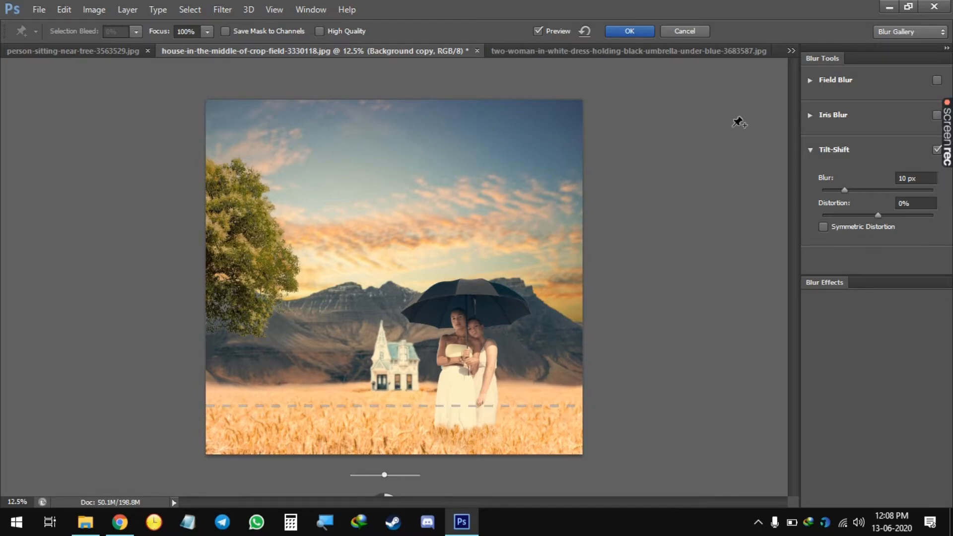
left_click(638, 33)
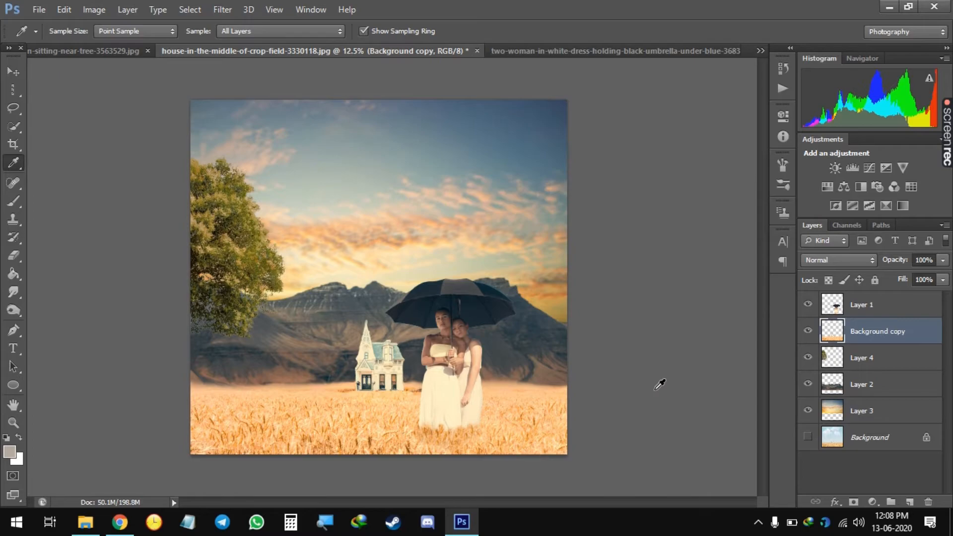
left_click(889, 316)
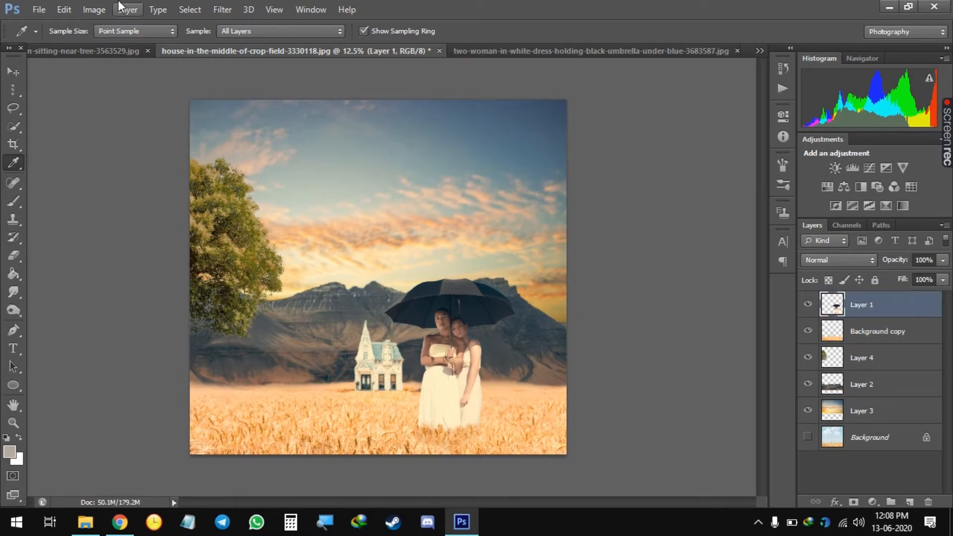
left_click(222, 9)
mouse_move(323, 97)
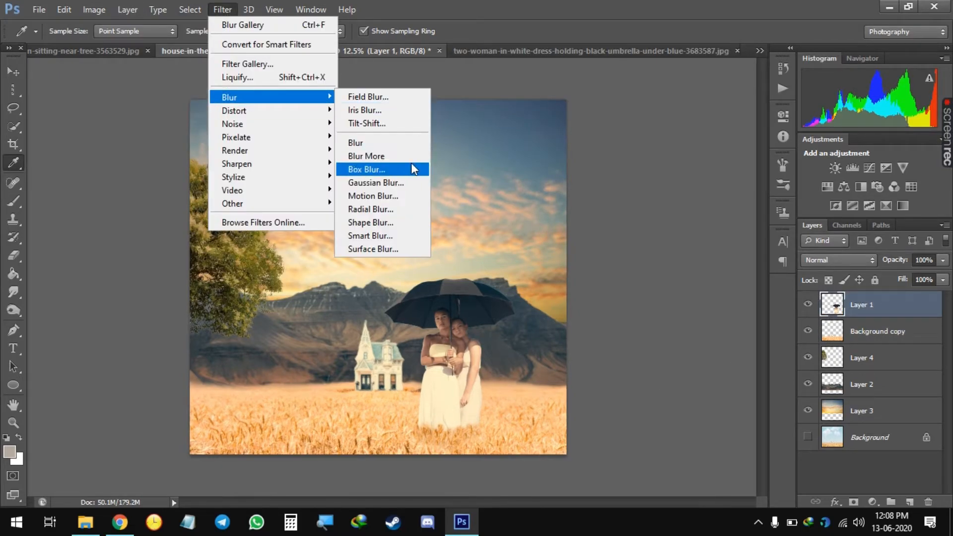
left_click(406, 179)
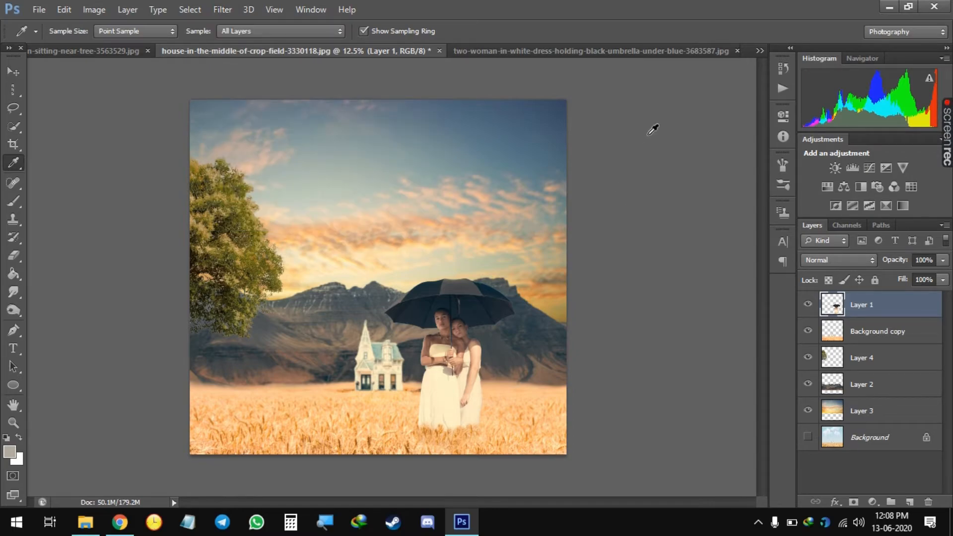
Try to apply a Gaussian Blur on a new empty layer within Layer 1's outline, and delete that layer.
left_click(910, 501)
left_click(837, 343, "ctrl")
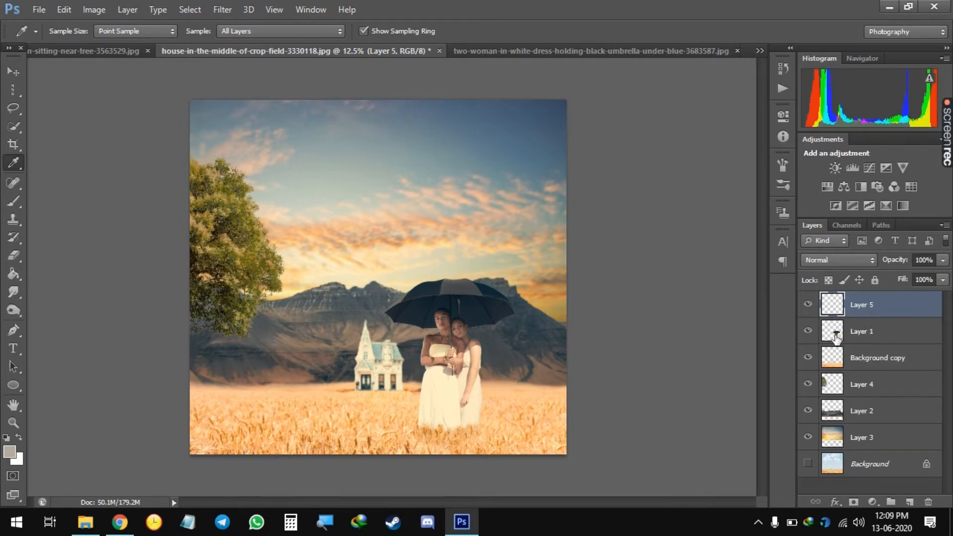
left_click(222, 9)
mouse_move(232, 96)
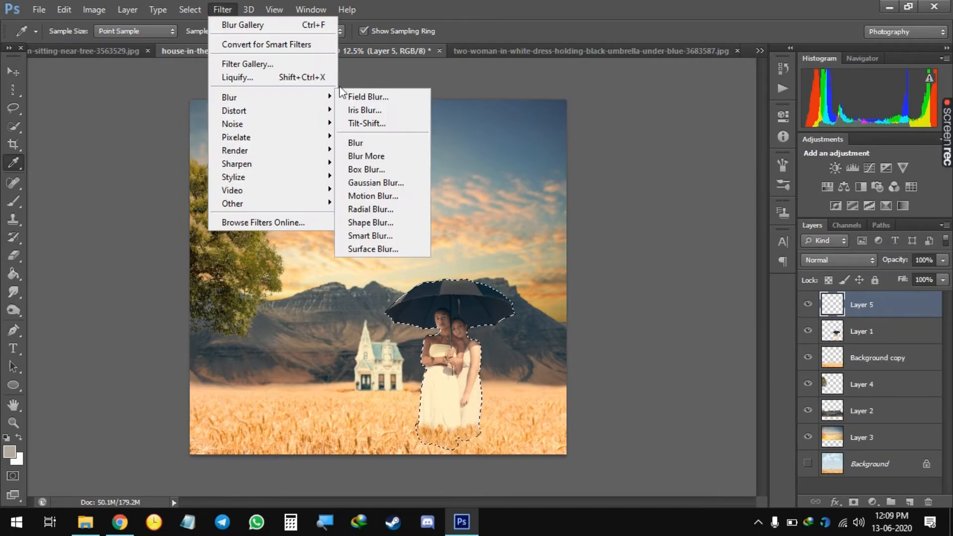
left_click(401, 180)
left_click(473, 203)
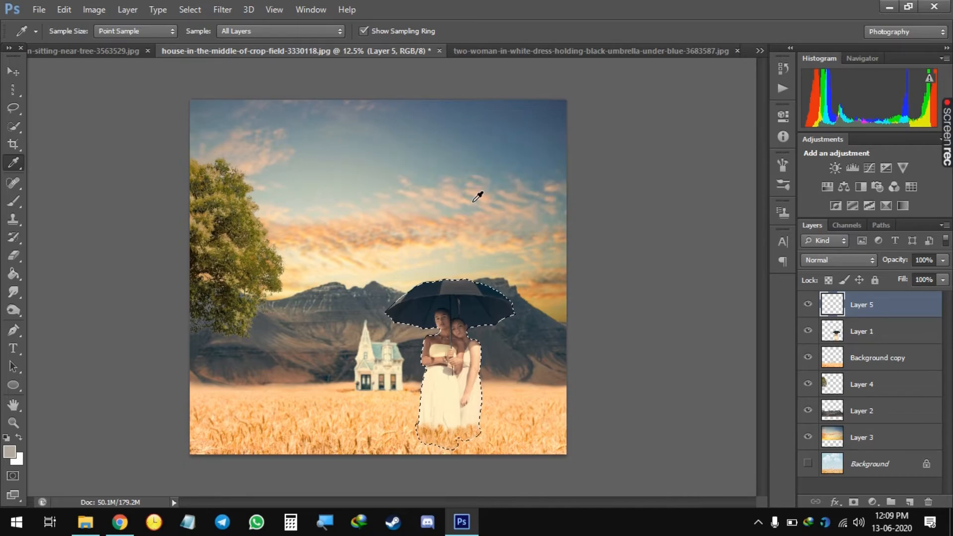
key("ctrl+d")
key("Delete")
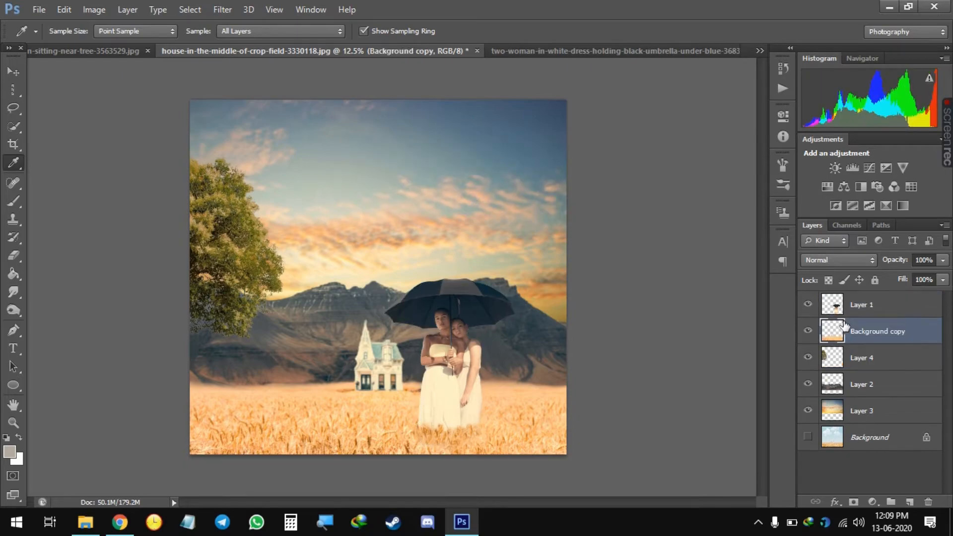
Duplicate Layer 1, load the copy's outline as a selection, and apply a Gaussian Blur with a 1.5-pixel radius to the copy.
left_click(866, 310)
key("ctrl+j")
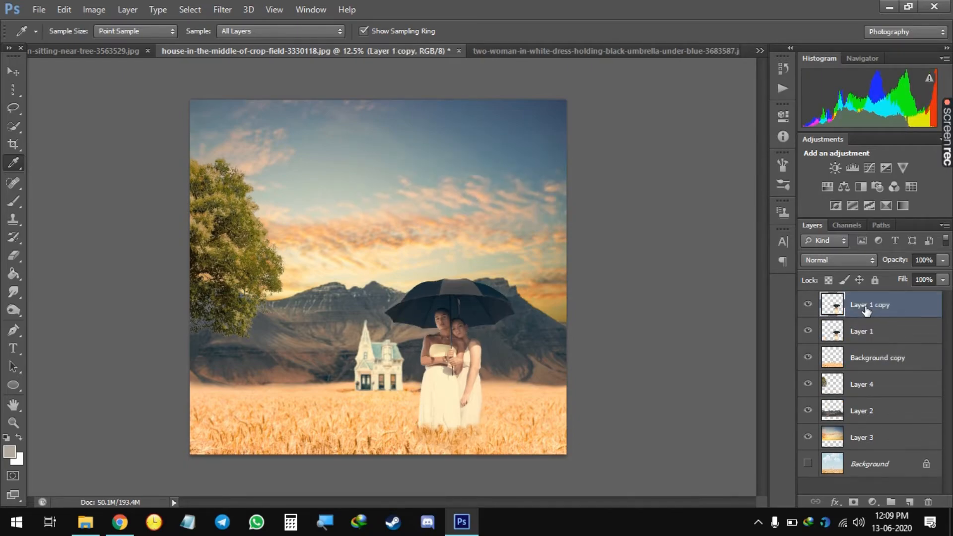
left_click(837, 309, "ctrl")
left_click(222, 9)
mouse_move(266, 97)
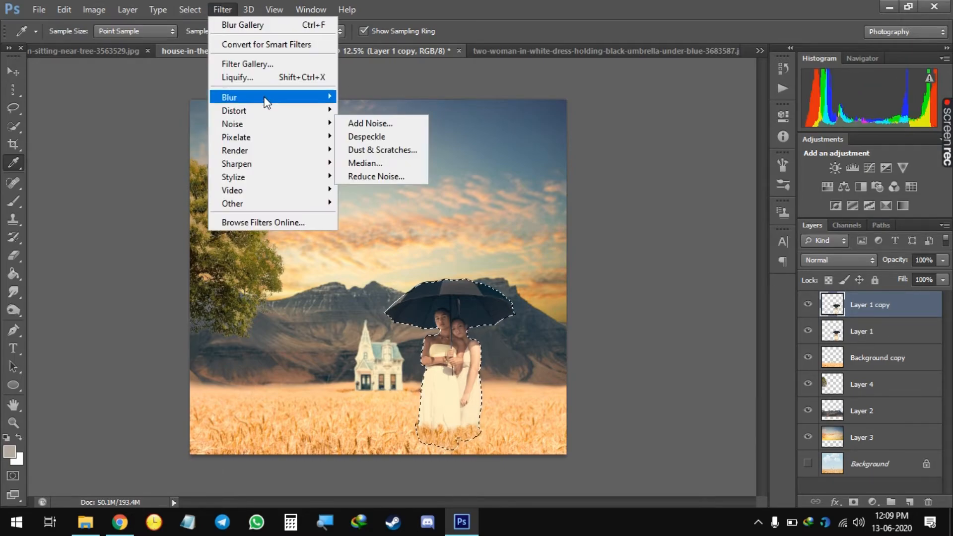
left_click(385, 183)
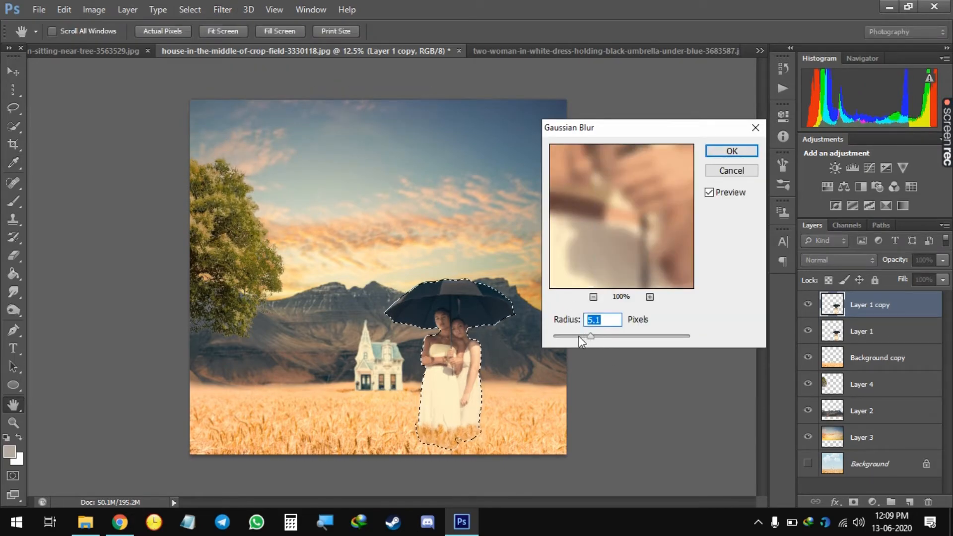
left_click_drag(579, 336, 564, 336)
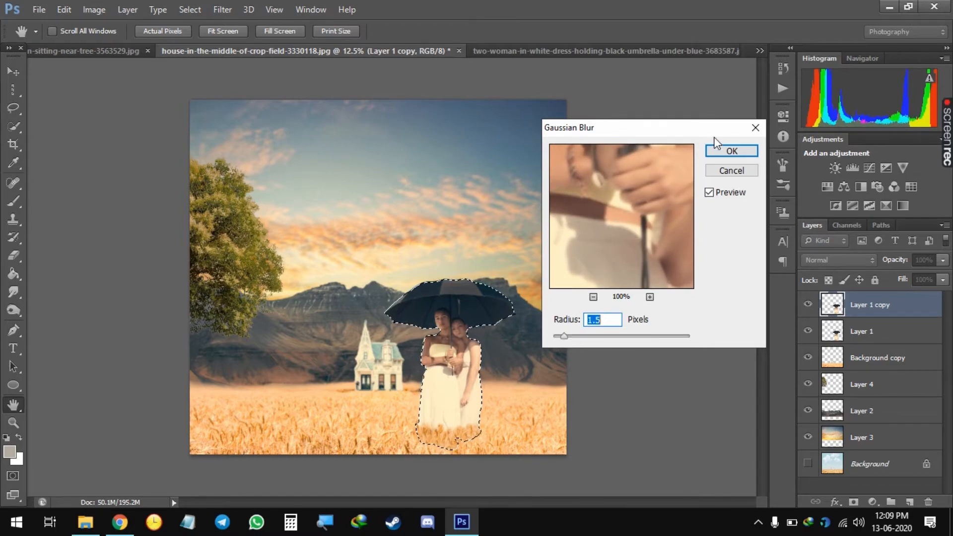
left_click(731, 150)
key("i")
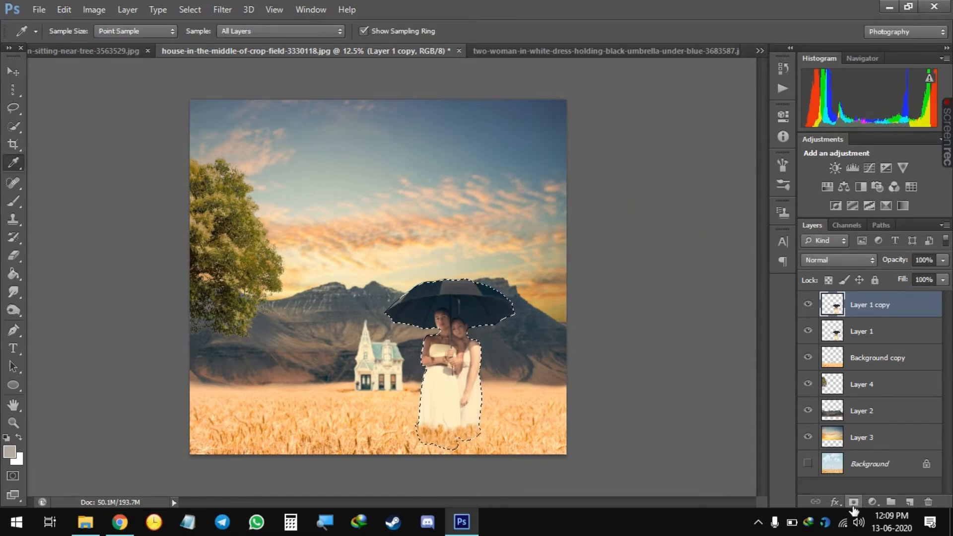
Add a black layer mask to Layer 1 copy and ready the Brush tool with white as the foreground colour.
left_click(853, 502)
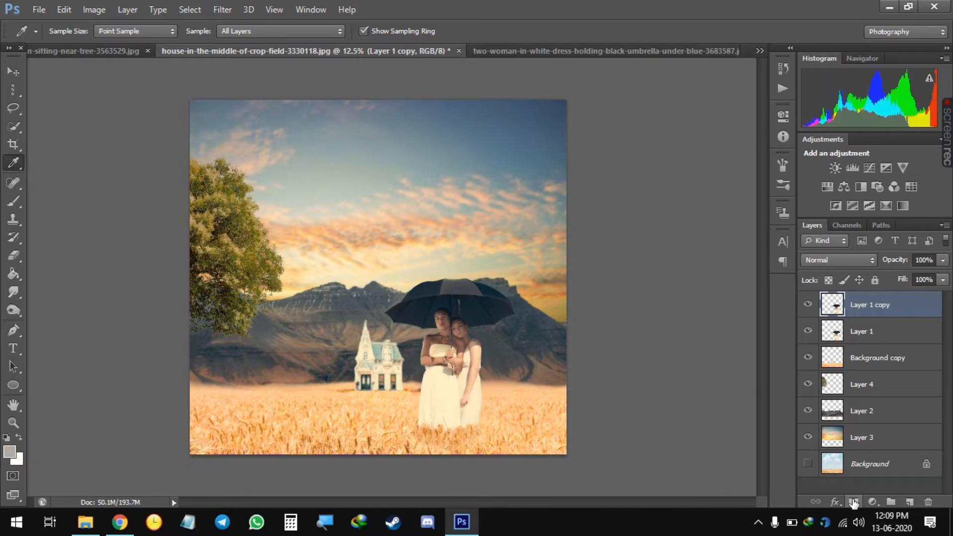
left_click(852, 502, "alt")
key("d")
key("x")
key("b")
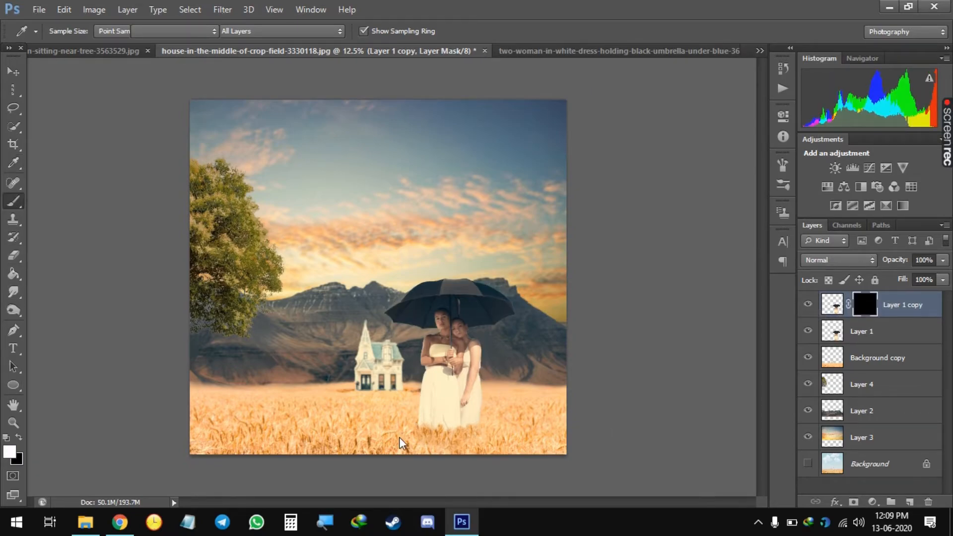
Paint white on Layer 1 copy's mask over the lower dresses to reveal the blur, enlarging the brush from 500 to 1068 px.
key("ctrl+plus")
key("ctrl+plus")
left_click_drag(503, 490, 433, 249)
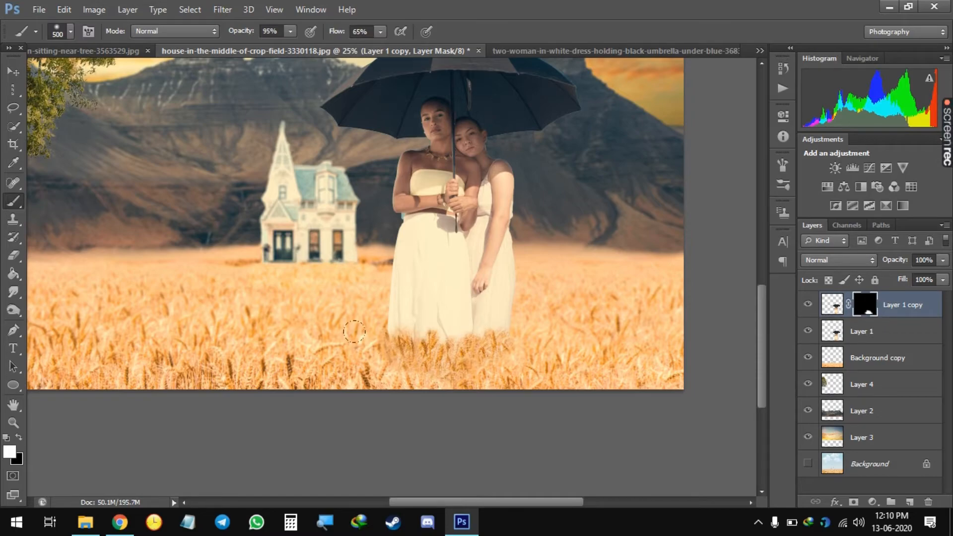
mouse_move(430, 335)
left_mouse_down()
mouse_move(475, 336)
mouse_move(466, 308)
left_mouse_up()
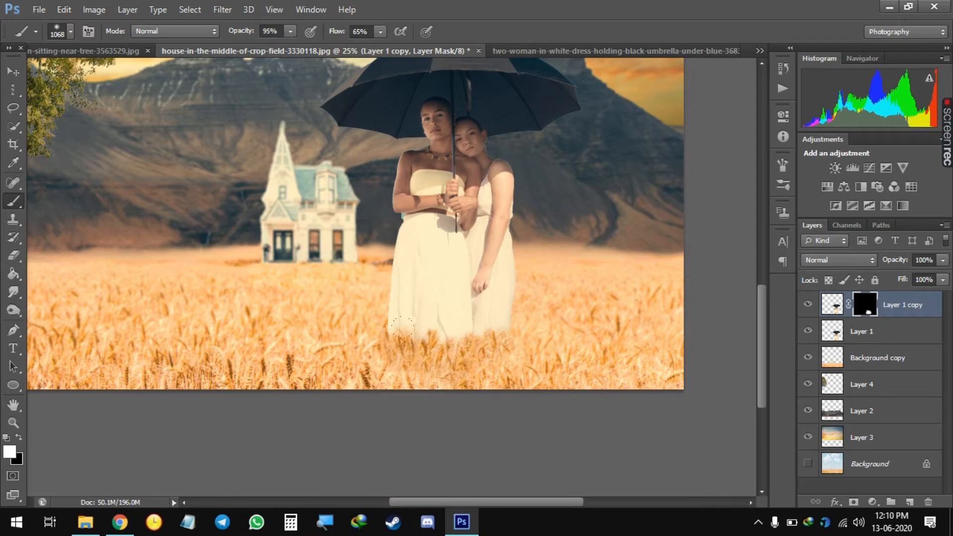
key("ctrl+minus")
key("ctrl+minus")
key("ctrl+minus")
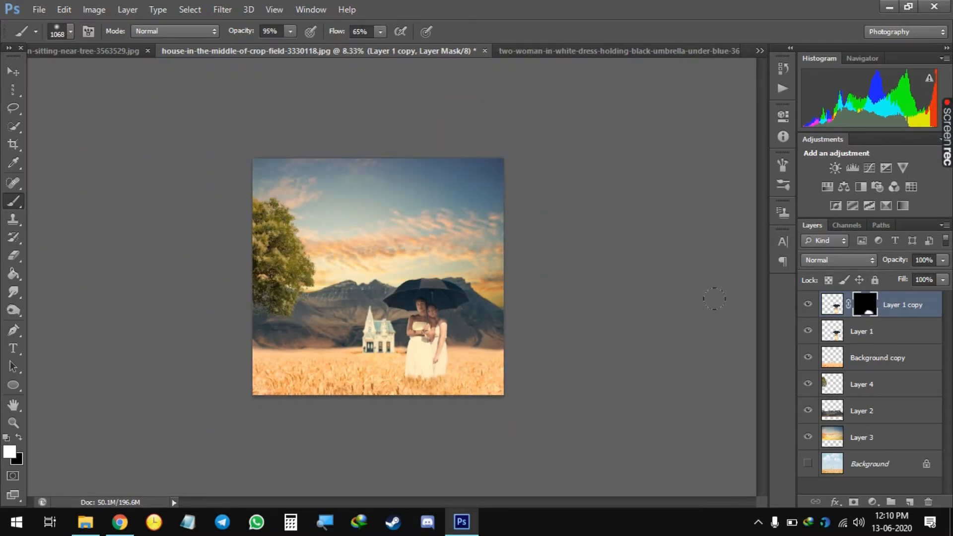
Apply a light Gaussian Blur to the tree on Layer 4.
left_click(877, 382)
left_click(222, 10)
mouse_move(298, 97)
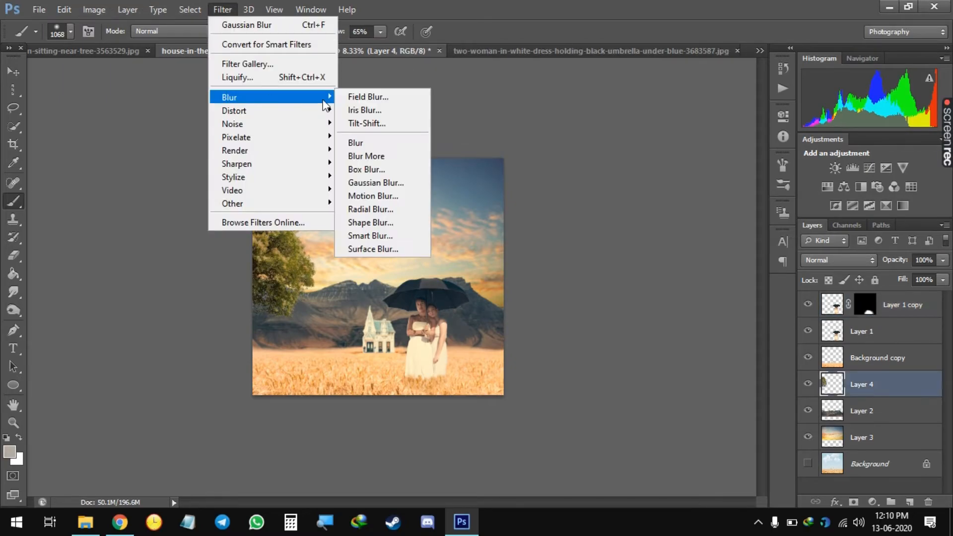
left_click(392, 183)
left_click_drag(574, 338, 605, 337)
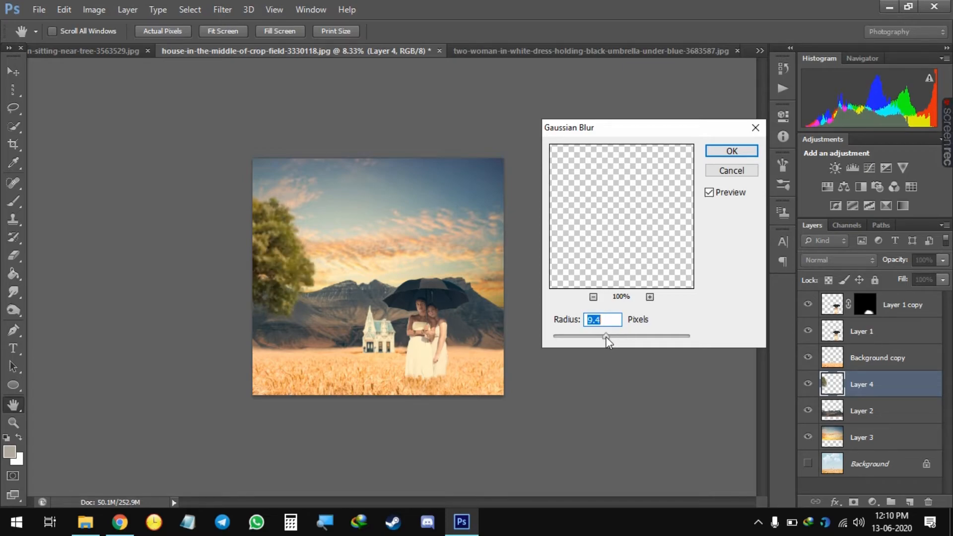
left_click_drag(644, 338, 575, 338)
left_click(731, 151)
Enlarge the tree on Layer 4 to about 126%, rotate it about 0.8°, and reposition it at the image's left edge.
key("ctrl+t")
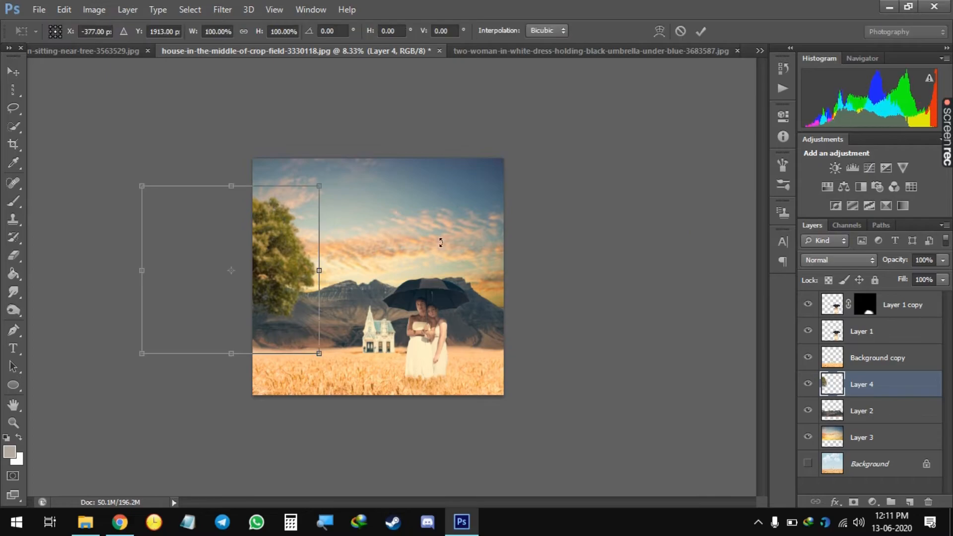
left_click_drag(319, 354, 302, 344)
left_click_drag(328, 139, 335, 151)
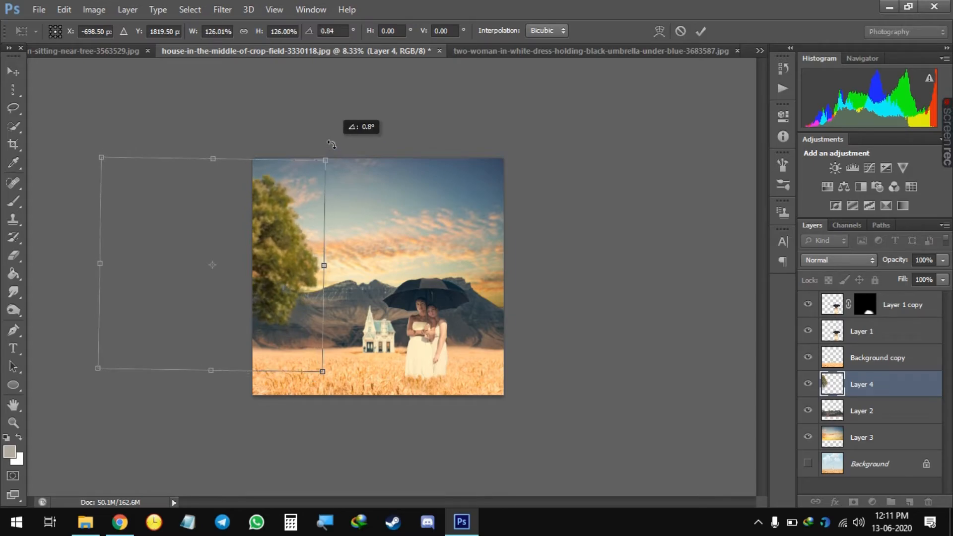
left_click_drag(288, 333, 288, 334)
key("b")
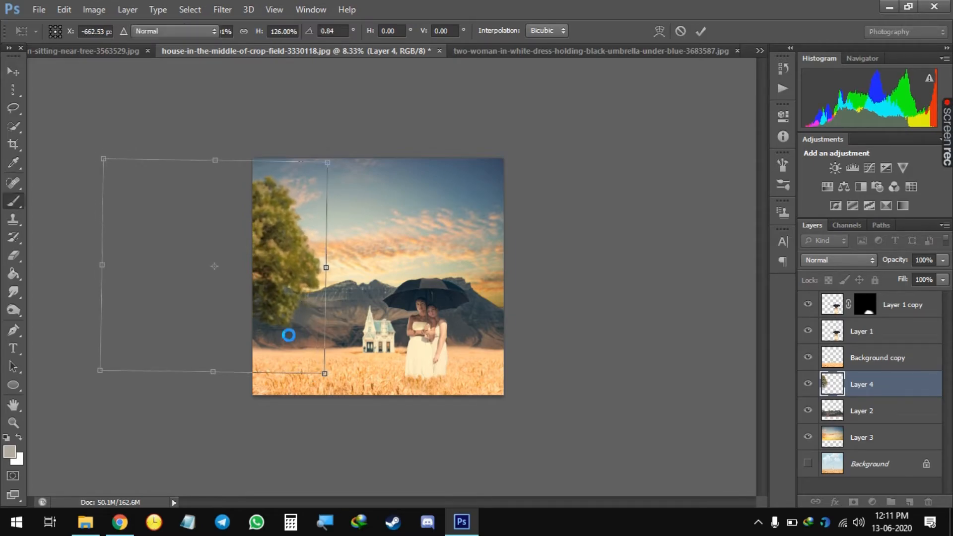
Duplicate the Layer 4 tree to the image's right edge and stack both tree layers above Layer 1 copy.
key("Return")
key("ctrl+j")
key("v")
left_click_drag(294, 237, 502, 246)
left_click_drag(904, 383, 880, 301)
left_click_drag(873, 410, 878, 320)
left_click_drag(506, 243, 476, 236)
left_click(860, 310)
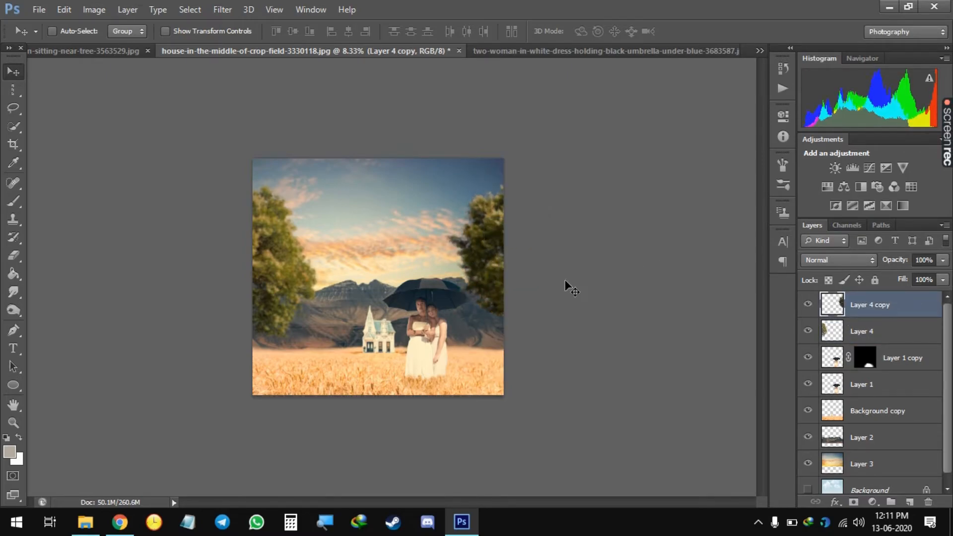
Shift the Layer 4 copy tree further off the image's right edge and lower the left tree on Layer 4.
left_click_drag(478, 270, 505, 270)
left_click_drag(296, 257, 282, 276)
left_click(879, 327)
left_click(807, 330)
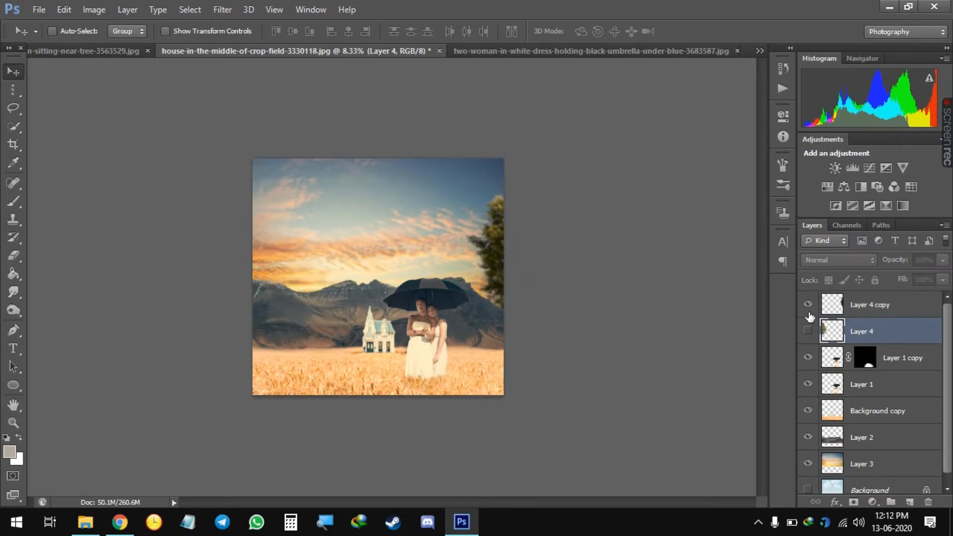
left_click(808, 304)
left_click(807, 304)
left_click(808, 330)
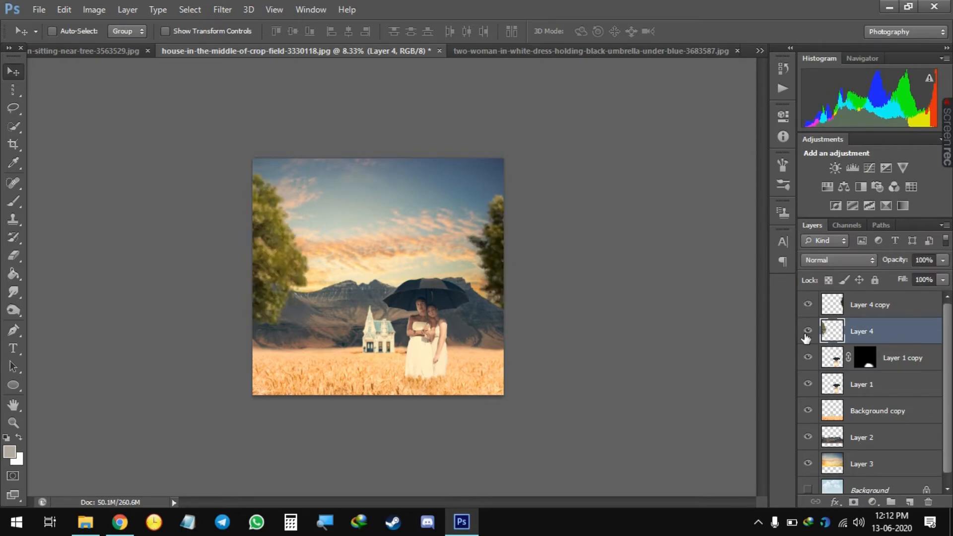
left_click_drag(276, 267, 272, 289)
Scale down the tree on Layer 4 copy and reposition it lower and further into the image.
mouse_move(493, 252)
left_mouse_down()
mouse_move(490, 310)
mouse_move(490, 253)
left_mouse_up()
left_click(863, 307)
key("ctrl+t")
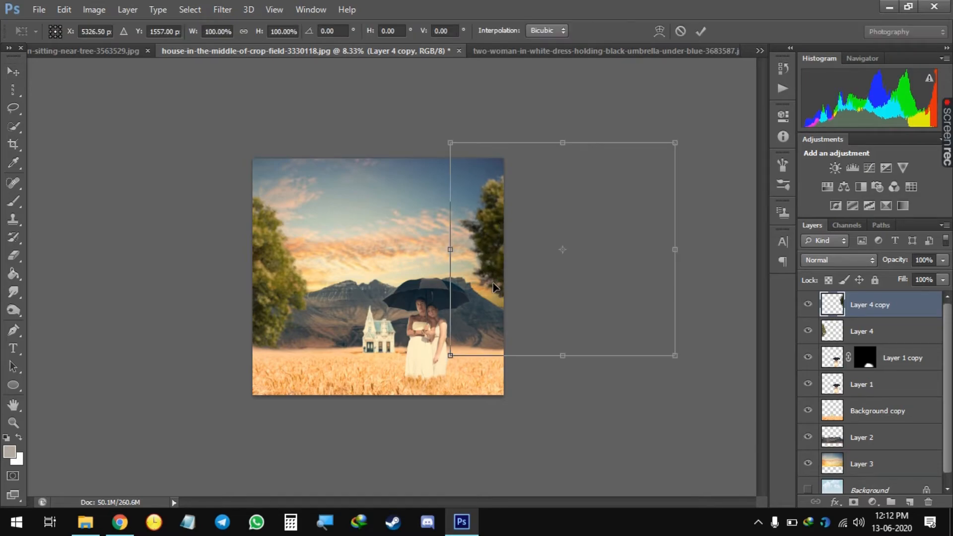
left_click_drag(451, 355, 481, 326)
left_click_drag(531, 280, 502, 314)
key("Return")
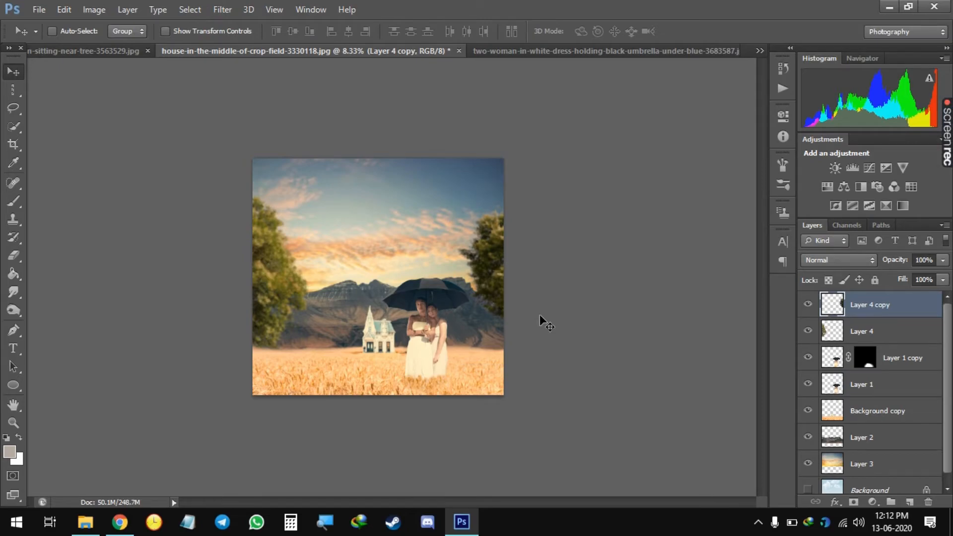
Merge the trees, women, field, mountains and sky down into Layer 3, and delete the hidden Background layer.
key("ctrl+e")
key("ctrl+e")
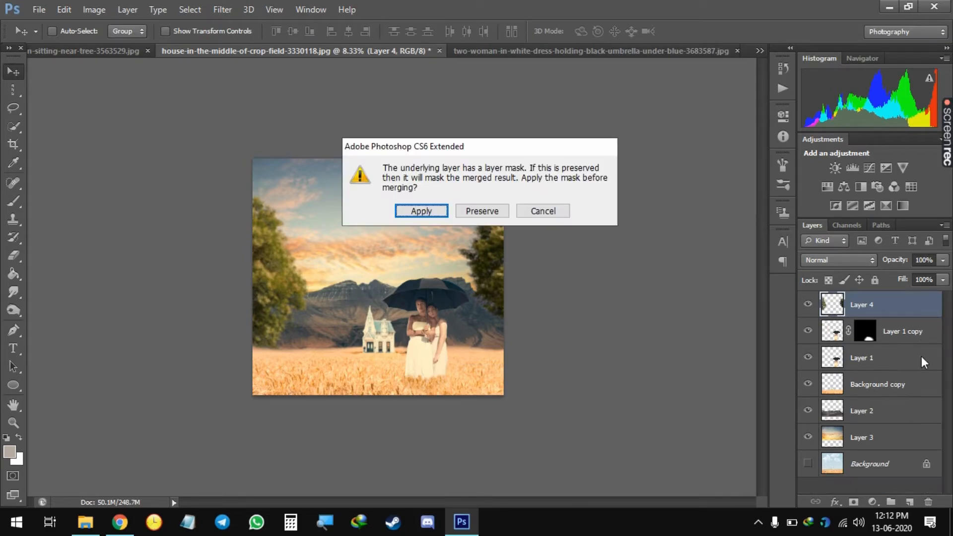
left_click(542, 212)
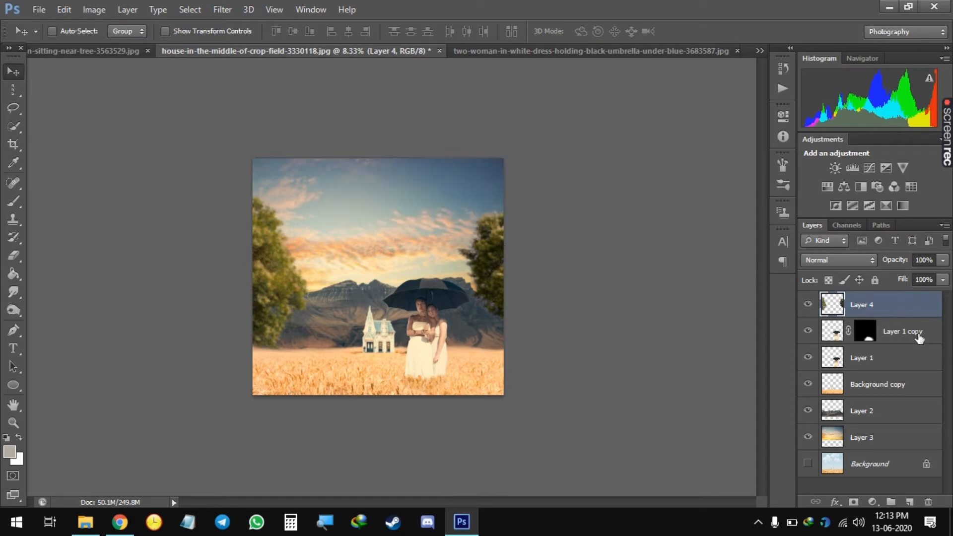
key("ctrl+e")
key("ctrl+e")
key("ctrl+e")
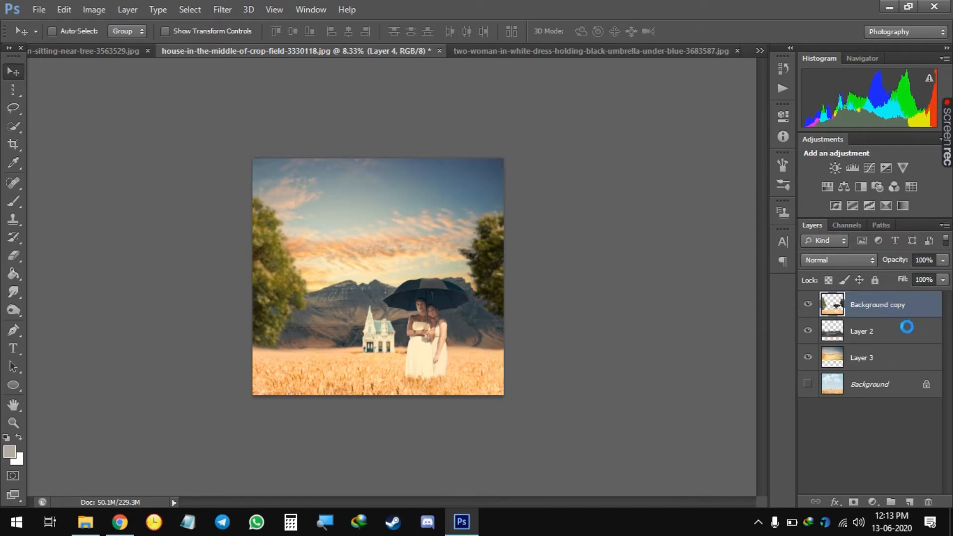
key("ctrl+e")
key("ctrl+e")
left_click_drag(877, 348, 926, 505)
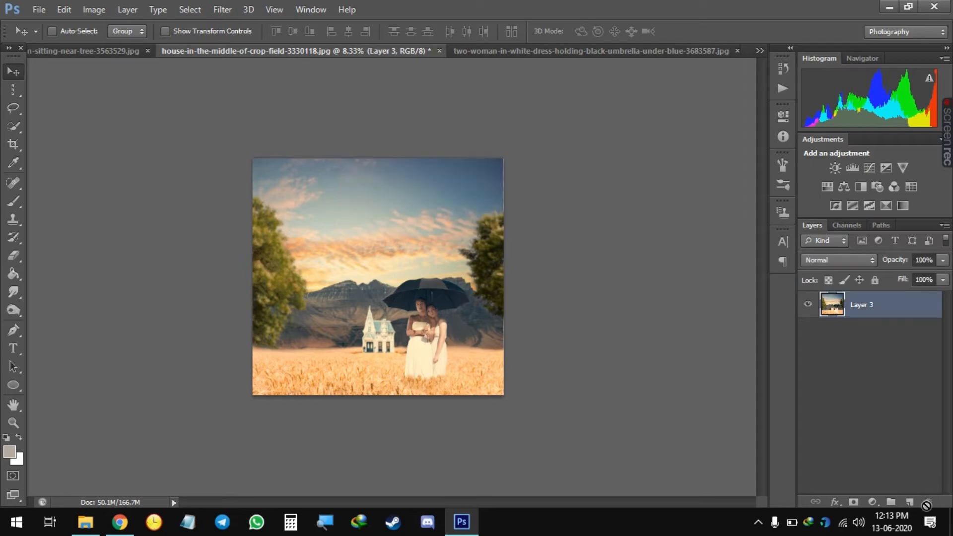
Crop the canvas slightly narrower to trim the strip along the composite's right edge.
left_click(13, 144)
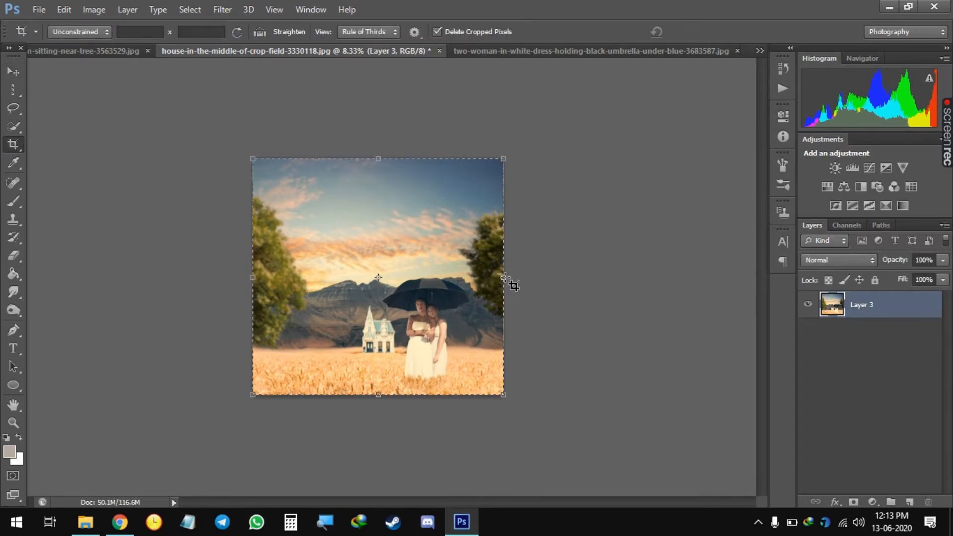
left_click_drag(503, 279, 500, 302)
key("Return")
key("v")
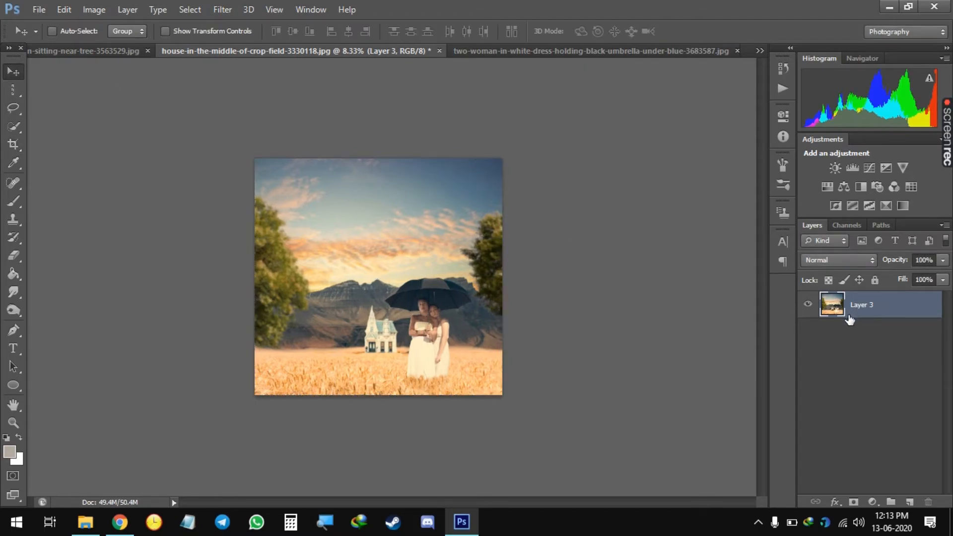
Duplicate Layer 3 and apply a High Pass filter with a 7.8 px radius to the copy.
key("ctrl+j")
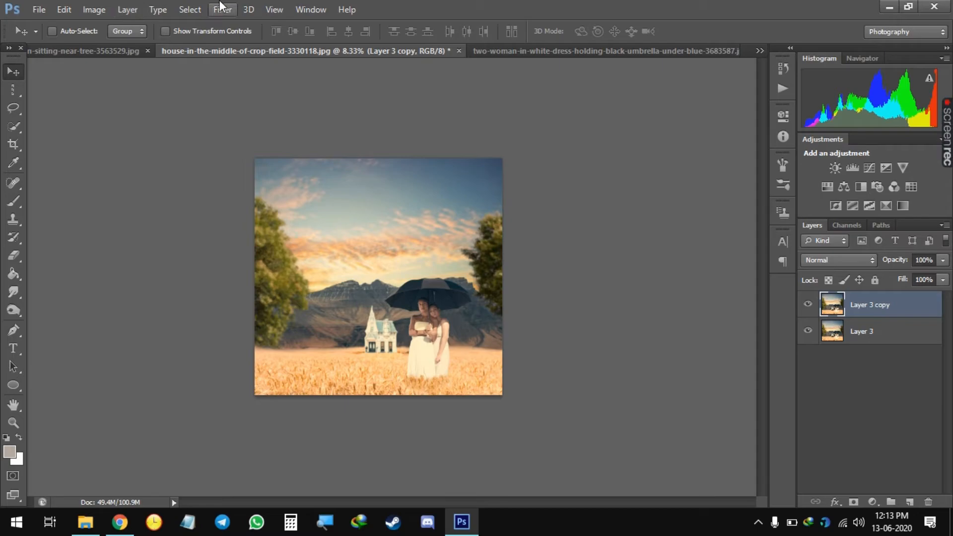
left_click(224, 10)
mouse_move(276, 200)
left_click(371, 242)
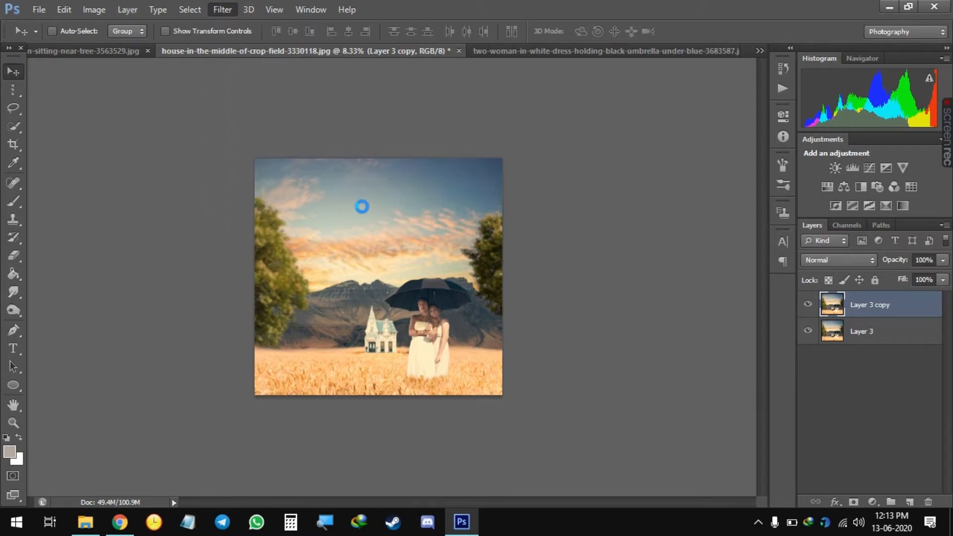
left_click_drag(683, 412, 712, 413)
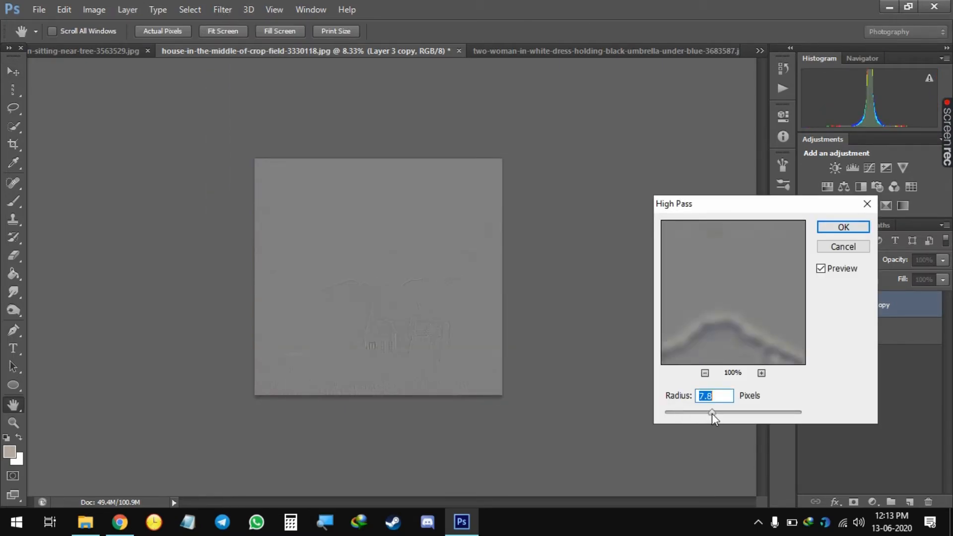
left_click(842, 227)
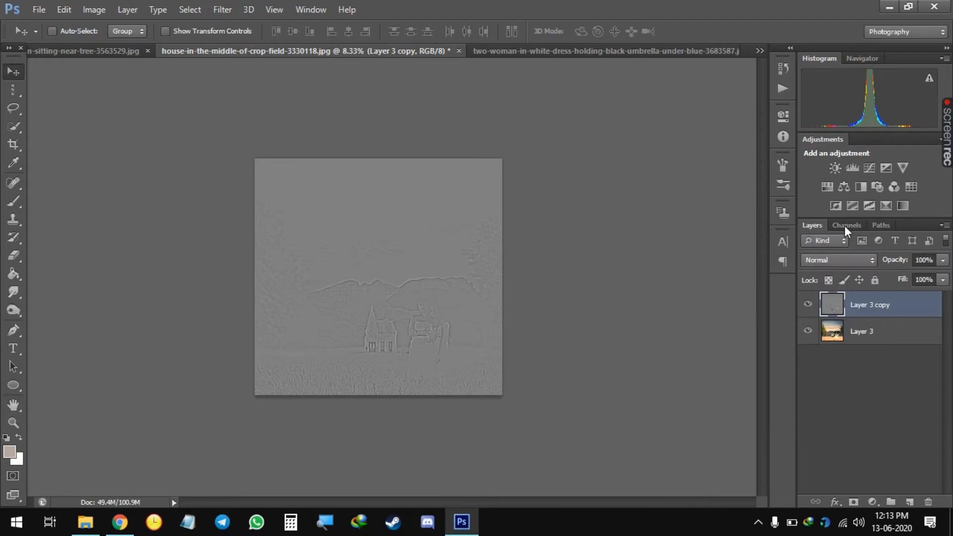
Set the High Pass layer's blend mode to Overlay and reduce its fill to 64%.
left_click(838, 261)
left_click(820, 174)
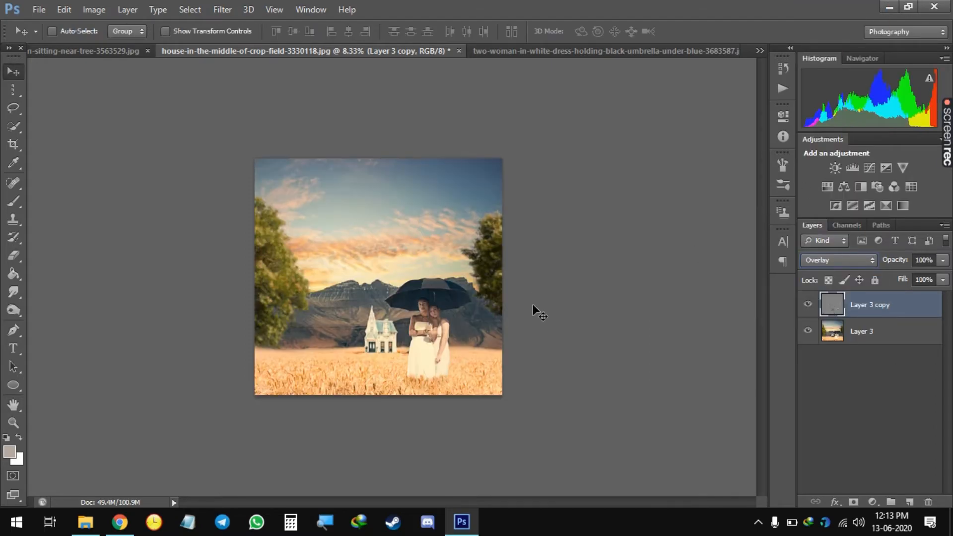
left_click(807, 305)
left_click(806, 305)
left_click_drag(899, 282, 880, 291)
Compare the image with and without the High Pass sharpening, and merge that layer down into Layer 3.
key("ctrl+plus")
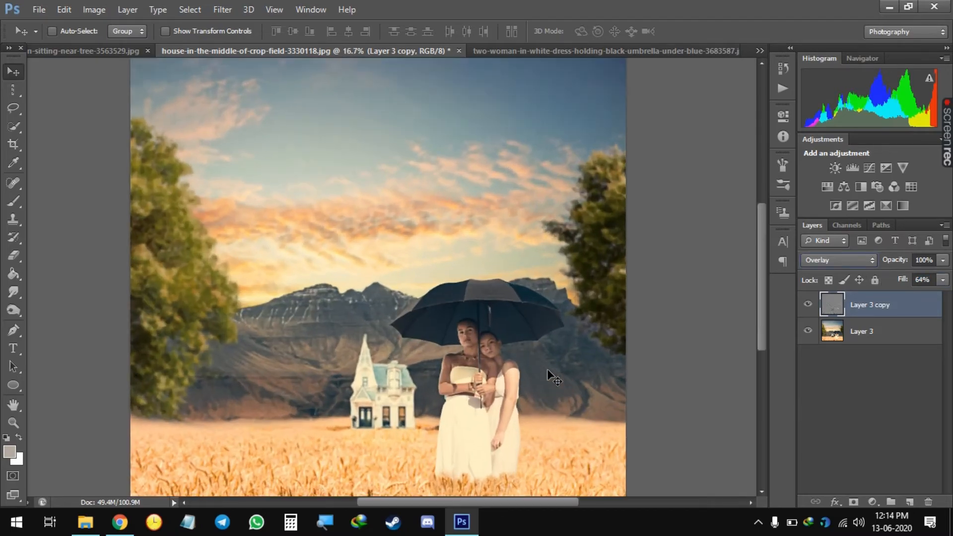
left_click_drag(758, 290, 761, 306)
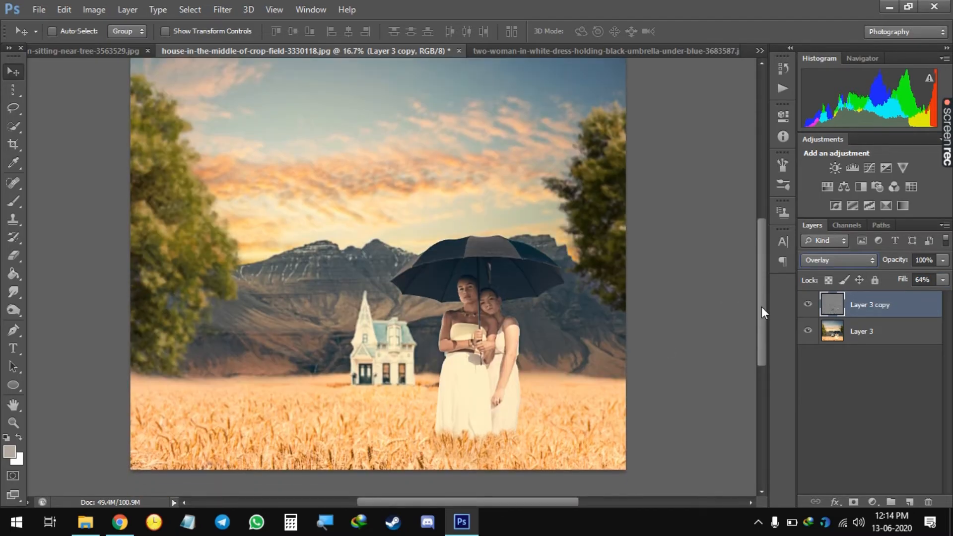
left_click(809, 303)
left_click(809, 304)
key("ctrl+minus")
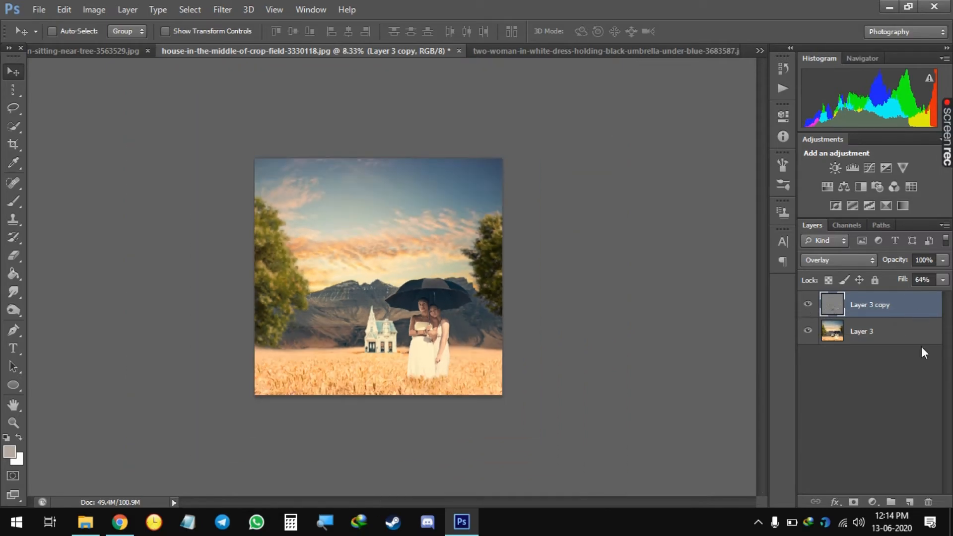
key("ctrl+e")
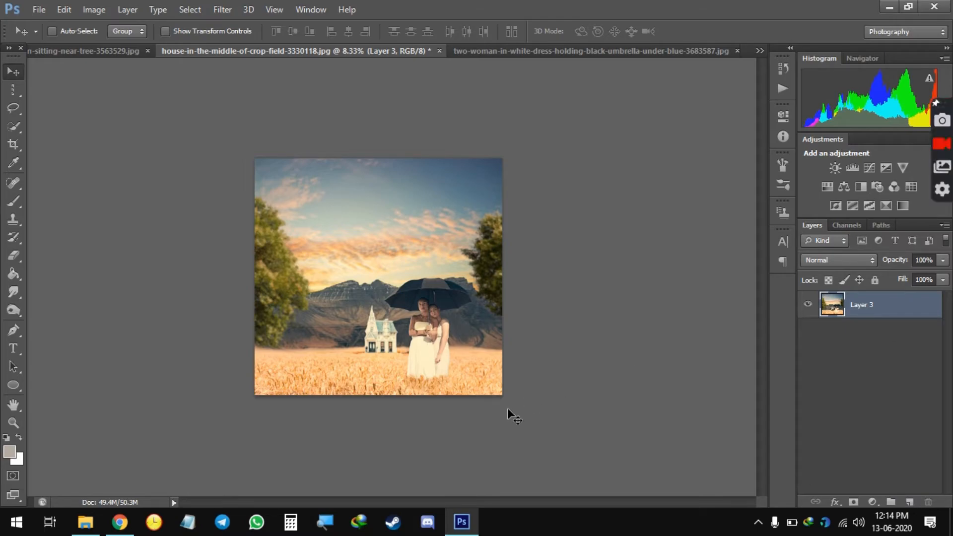
Duplicate Layer 3 and add a Channel Mixer adjustment layer above the copy.
key("alt")
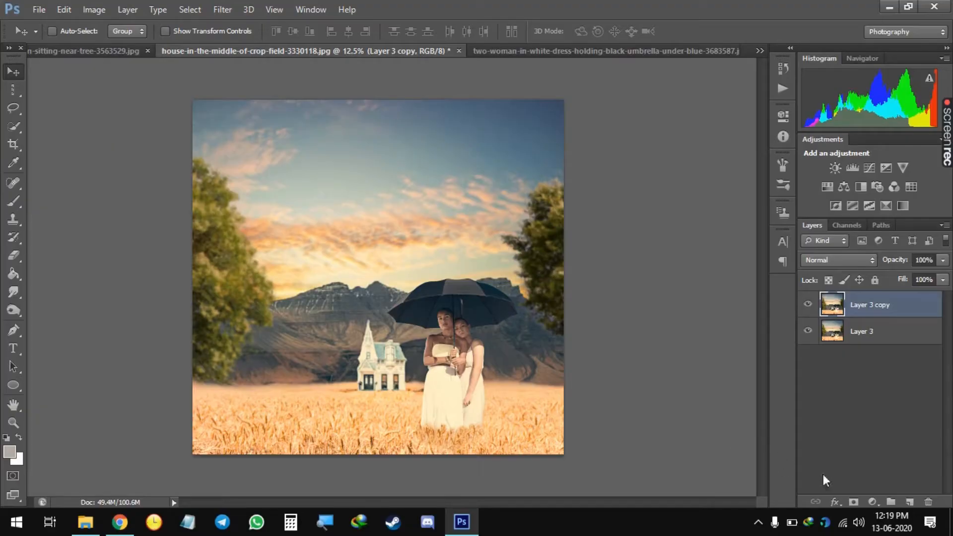
left_click(872, 501)
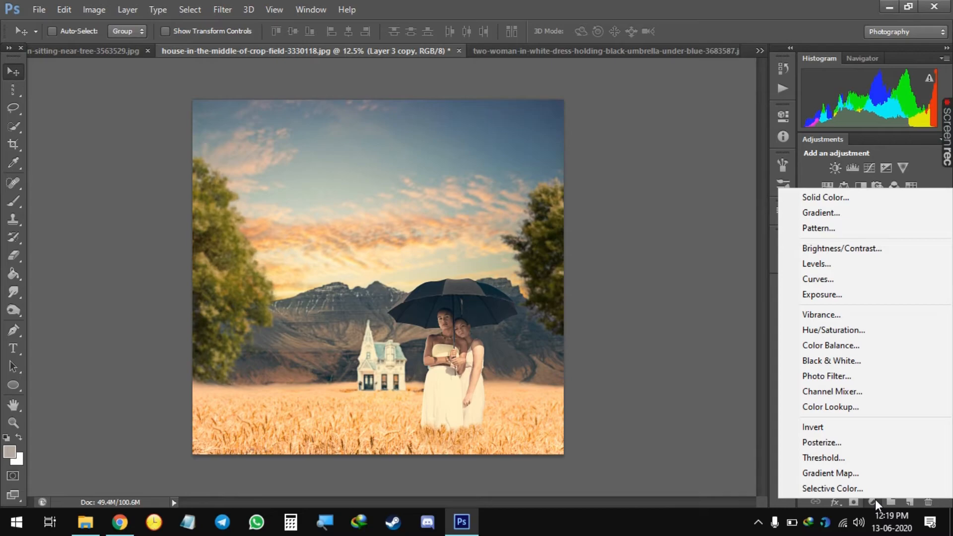
left_click(844, 389)
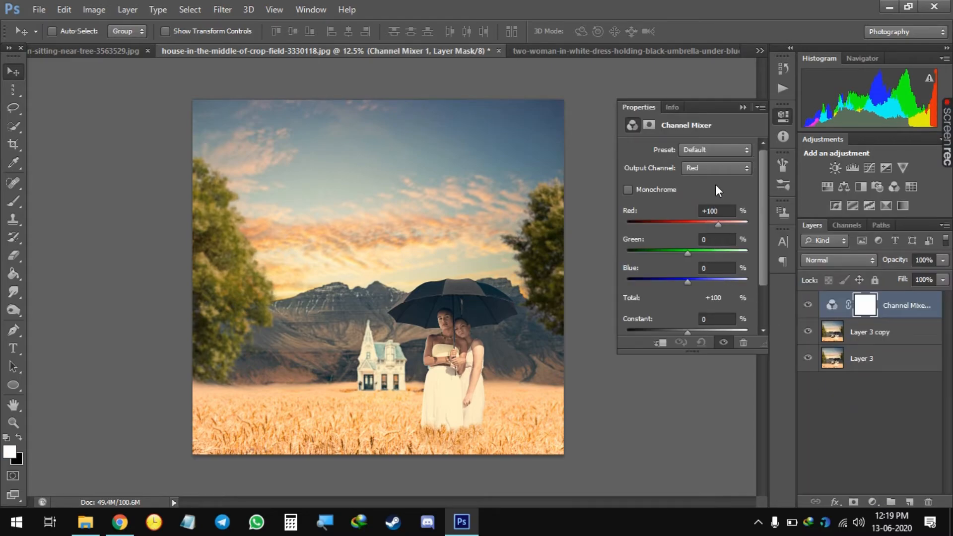
In the Channel Mixer's Green output channel, set Green to 20% and Blue to 100%.
left_click(742, 170)
left_click(730, 193)
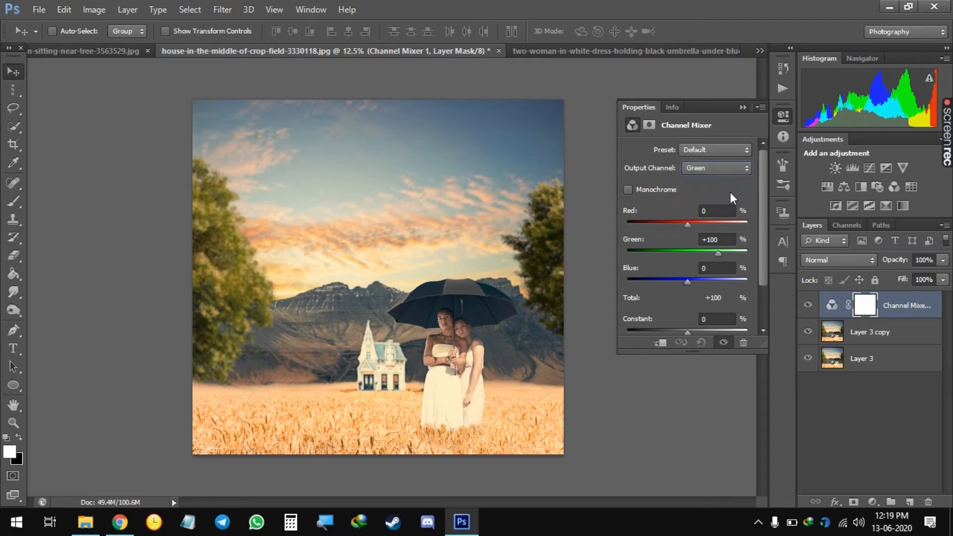
type("2")
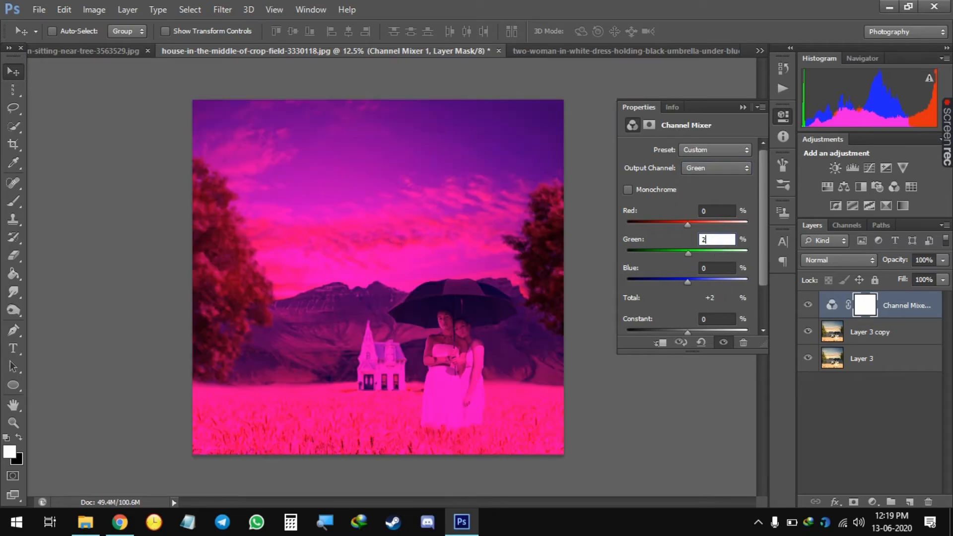
type("0")
key("Tab")
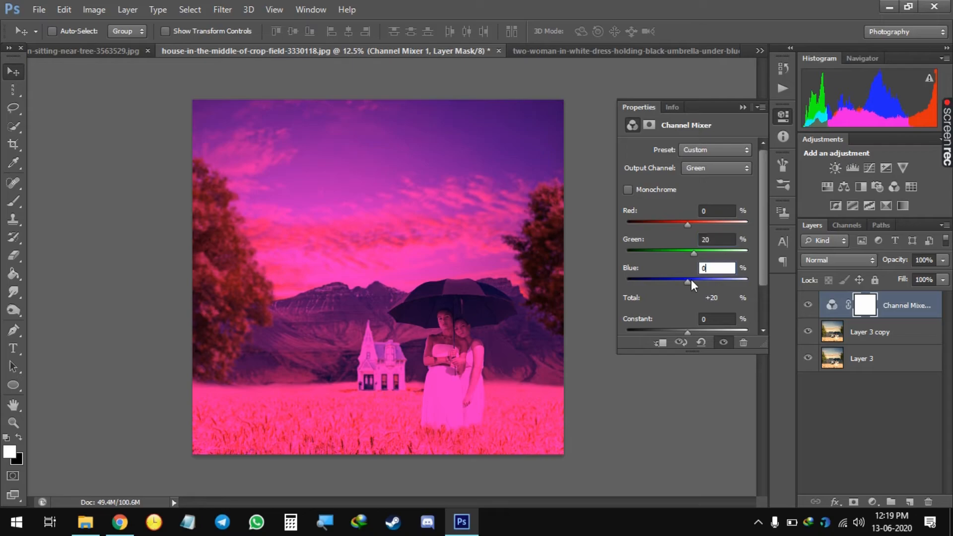
type("100")
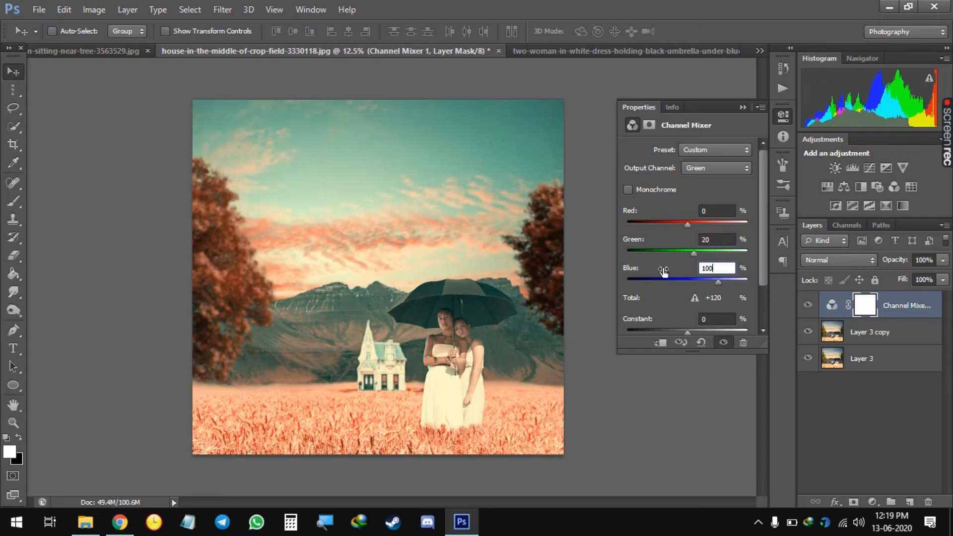
In the Channel Mixer's Blue output channel, set Green to 15% and Blue to 85%, leaving the adjustment unclipped.
left_click(714, 168)
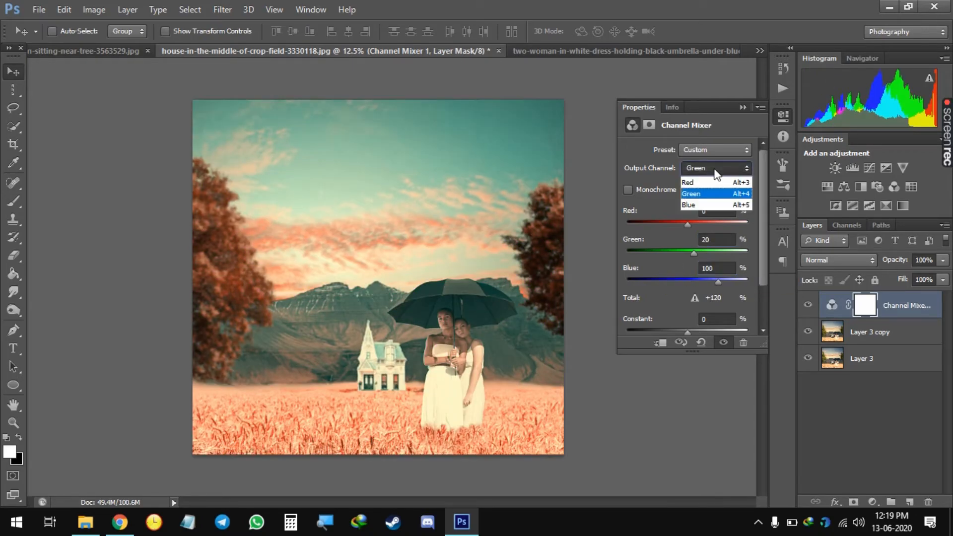
left_click(713, 204)
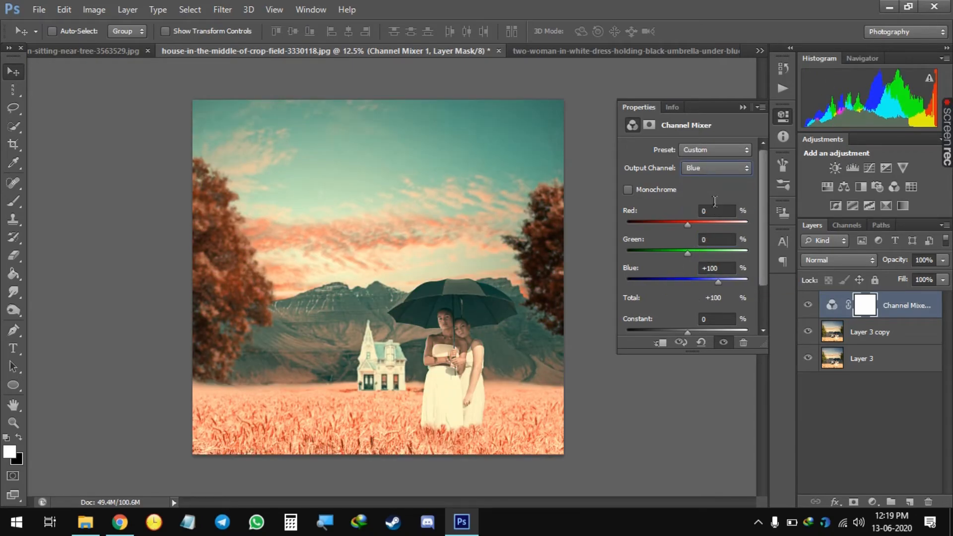
left_click(729, 242)
type("15")
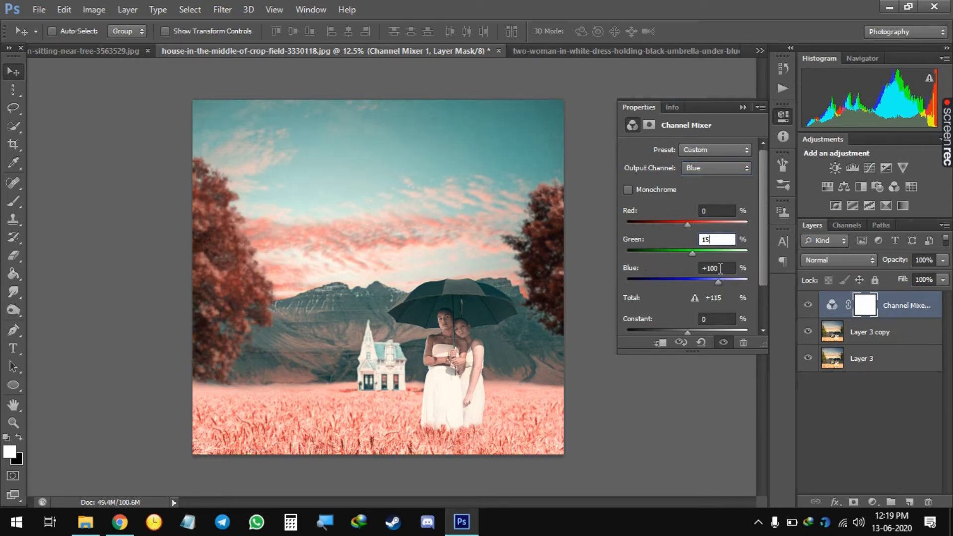
left_click(720, 268)
type("85")
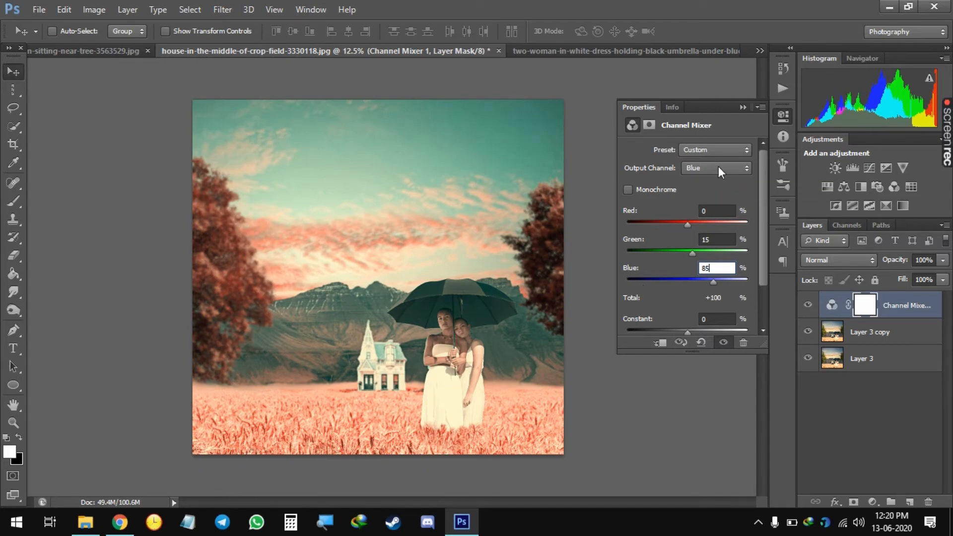
left_click(663, 342)
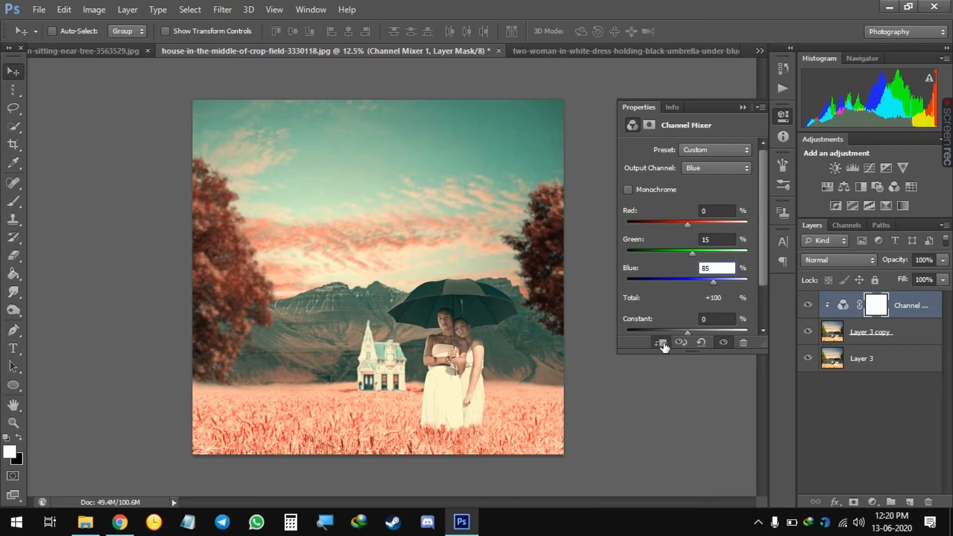
left_click(662, 343)
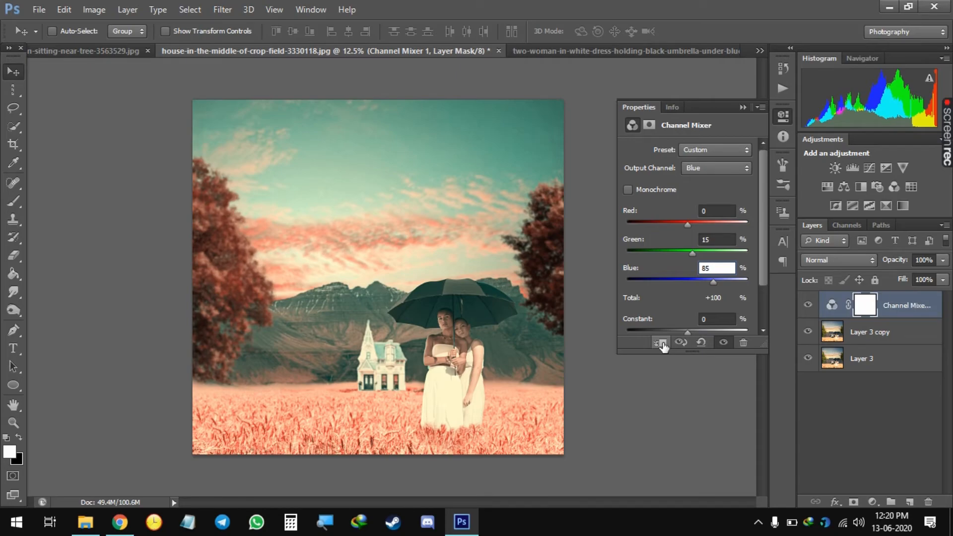
Lower the Channel Mixer layer's opacity to 52% and its fill to 82%.
left_click(742, 108)
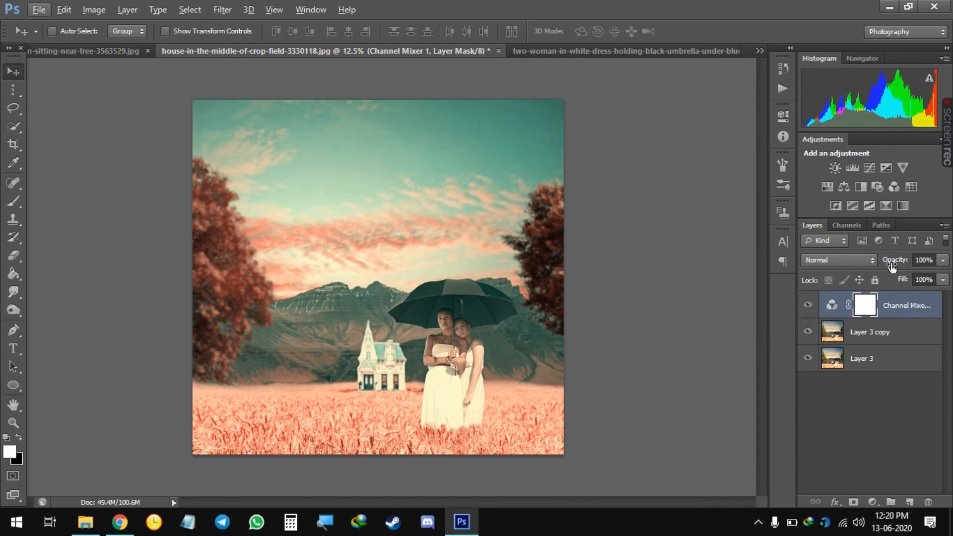
left_click_drag(894, 260, 891, 289)
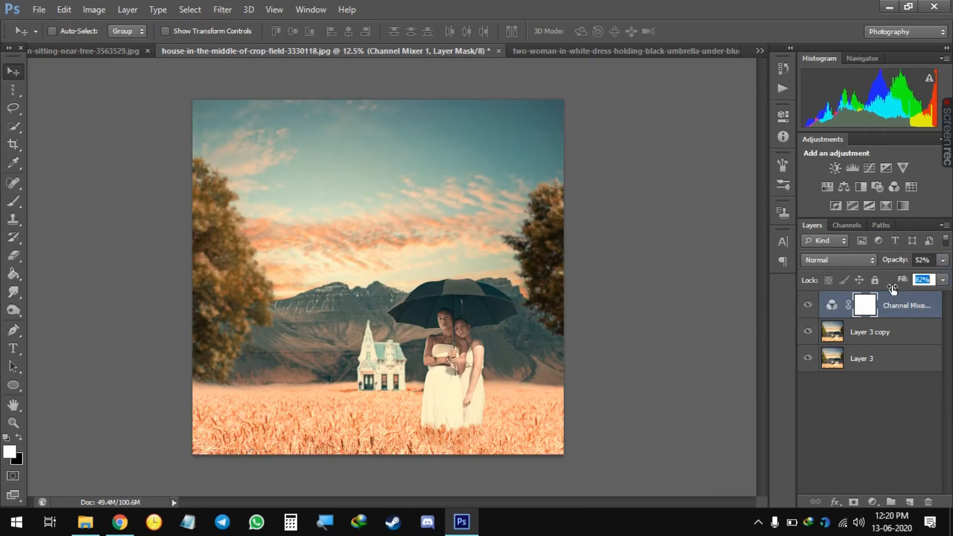
Compare the picture with and without the Channel Mixer adjustment and merge it down into Layer 3 copy.
left_click(803, 307)
left_click(804, 307)
left_click(804, 308)
left_click(804, 308)
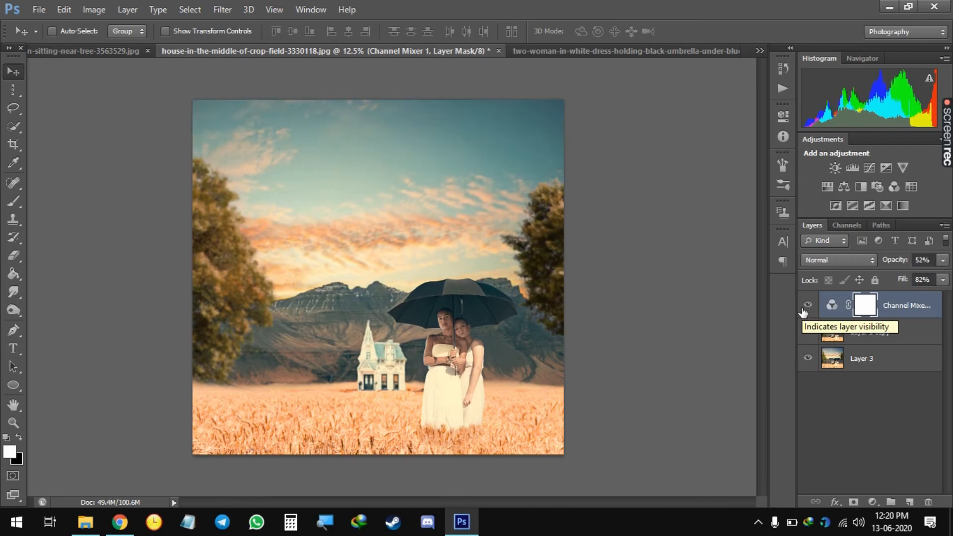
left_click(899, 334)
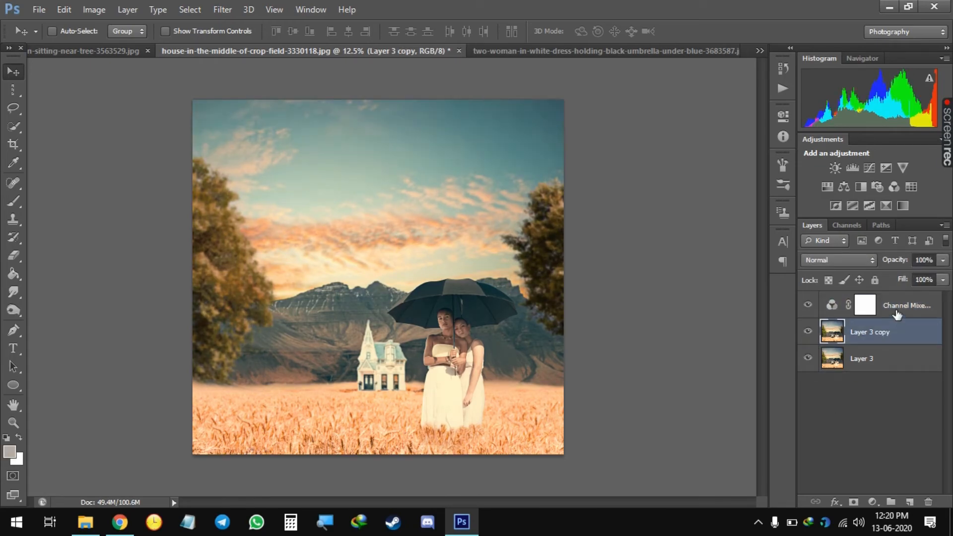
left_click(896, 312)
key("Delete")
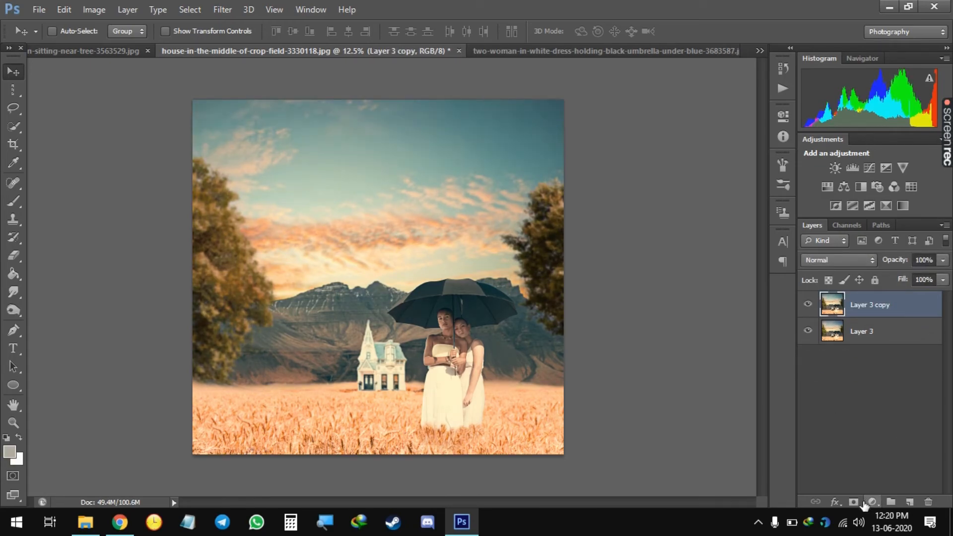
Add a reversed radial Gradient Fill layer above Layer 3 copy, using the dark semi-transparent preset as a vignette and repositioning it over the picture.
left_click(869, 501)
left_click(832, 210)
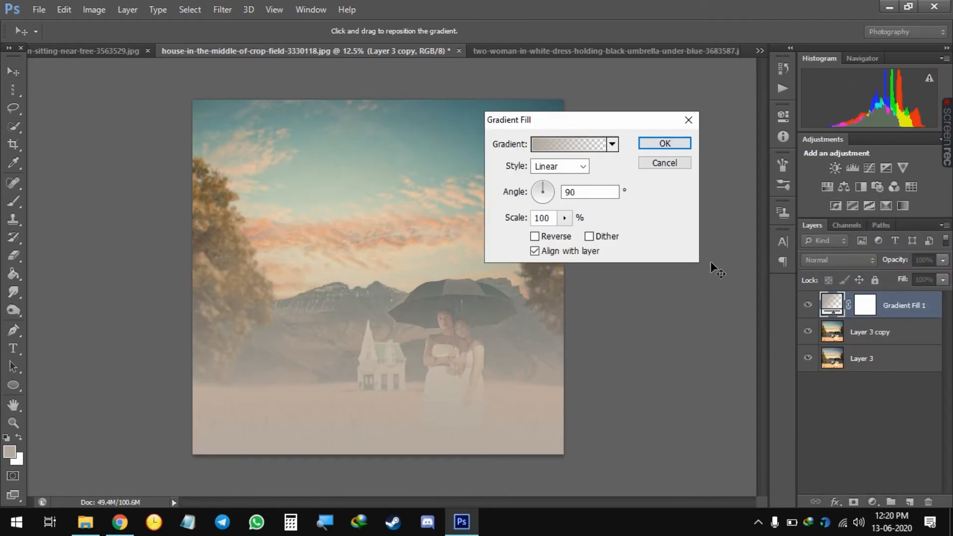
left_click(534, 236)
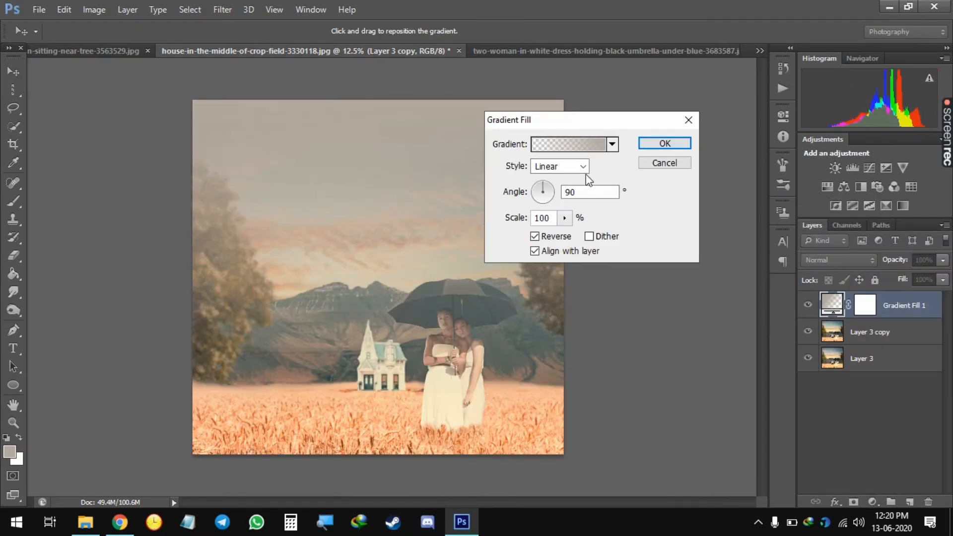
left_click(582, 167)
left_click(561, 192)
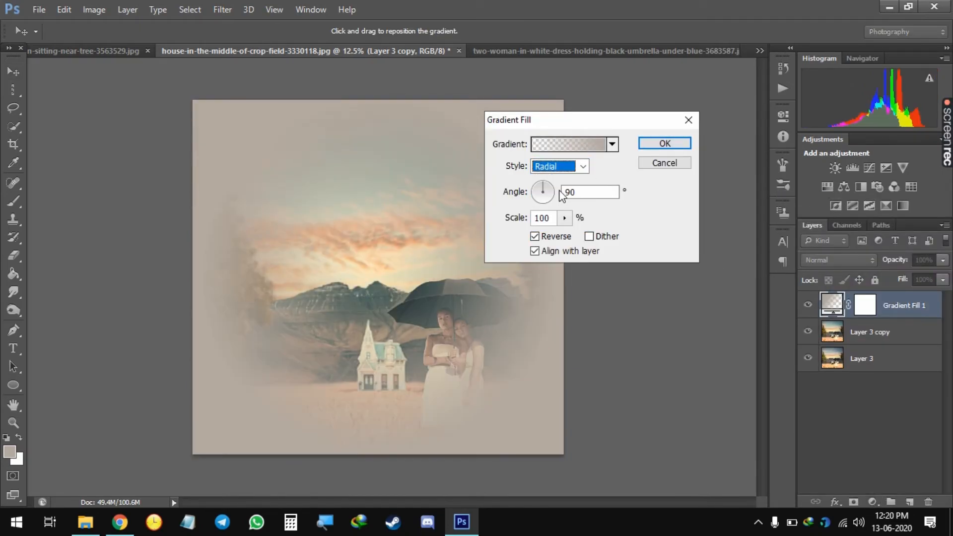
left_click(612, 144)
left_click(572, 217)
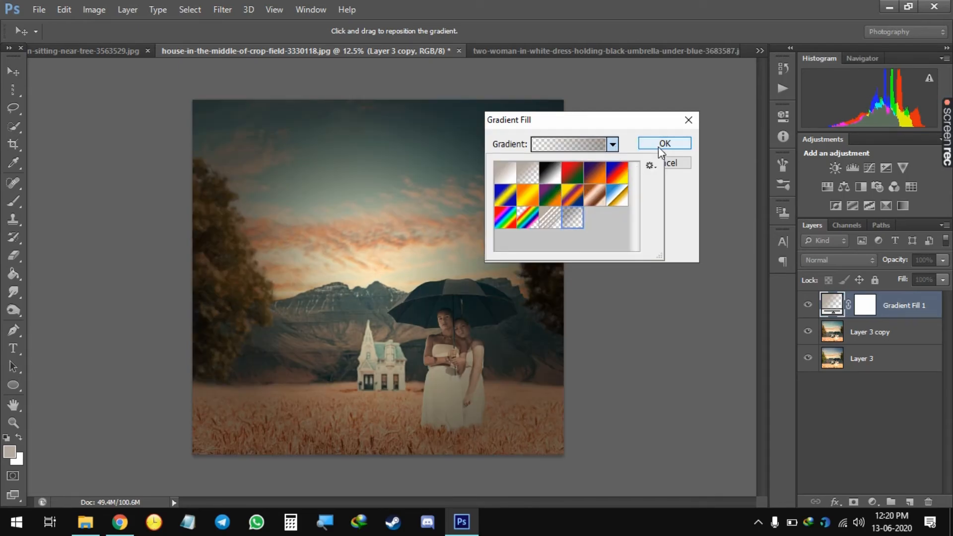
left_click_drag(415, 272, 408, 299)
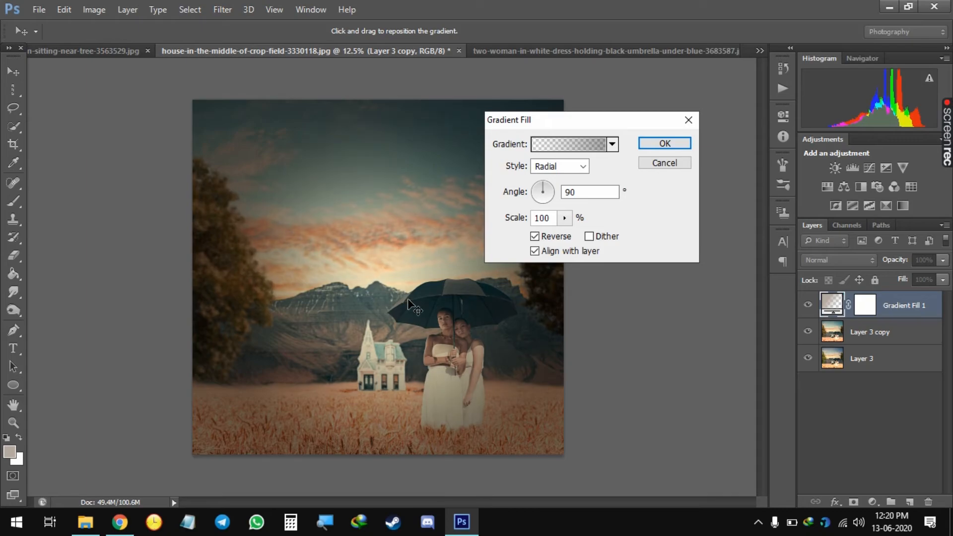
Try a scale of 179% and an angle of 131.99° for the radial gradient fill.
left_click(550, 194)
left_click_drag(566, 188, 536, 206)
left_click(533, 195)
mouse_move(433, 289)
left_mouse_down()
mouse_move(445, 303)
mouse_move(435, 286)
left_mouse_up()
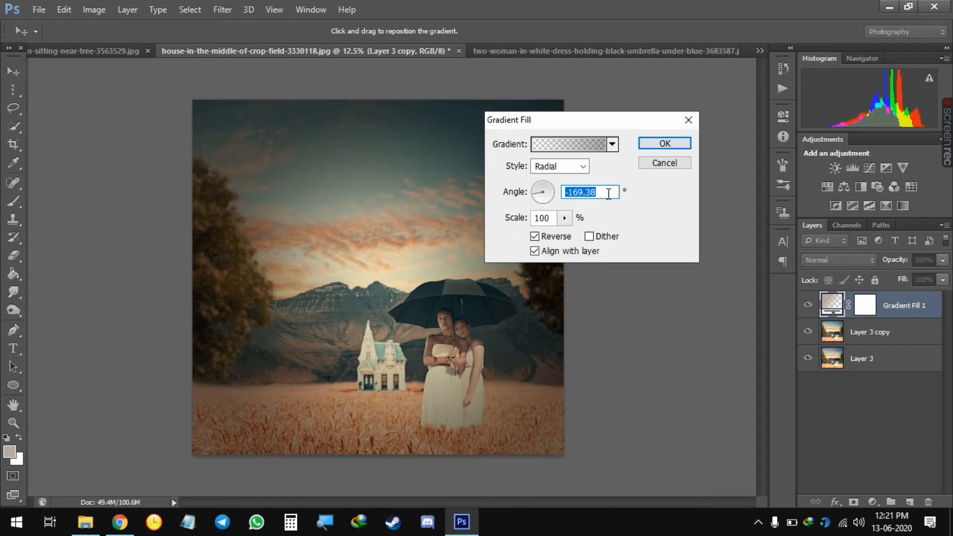
left_click_drag(565, 219, 572, 236)
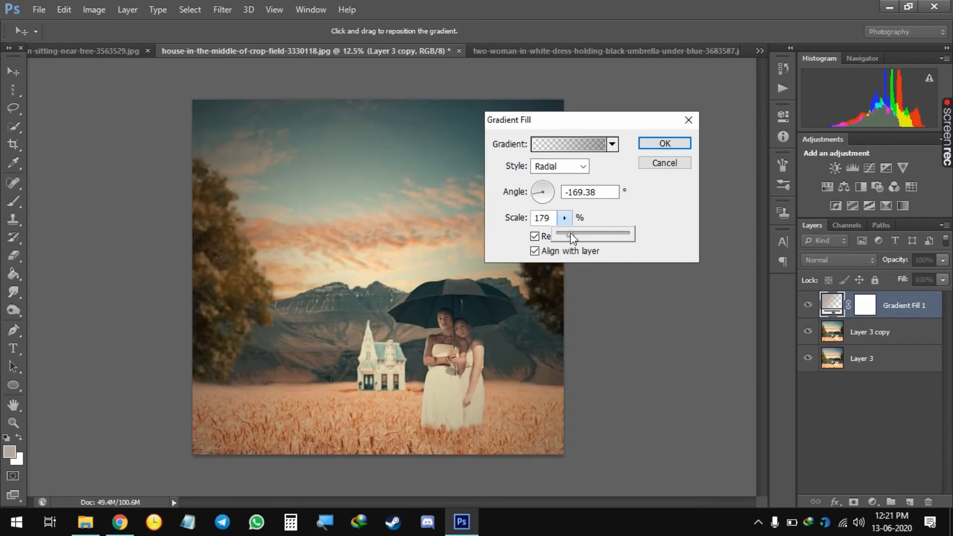
left_click(451, 243)
left_click_drag(537, 192, 537, 185)
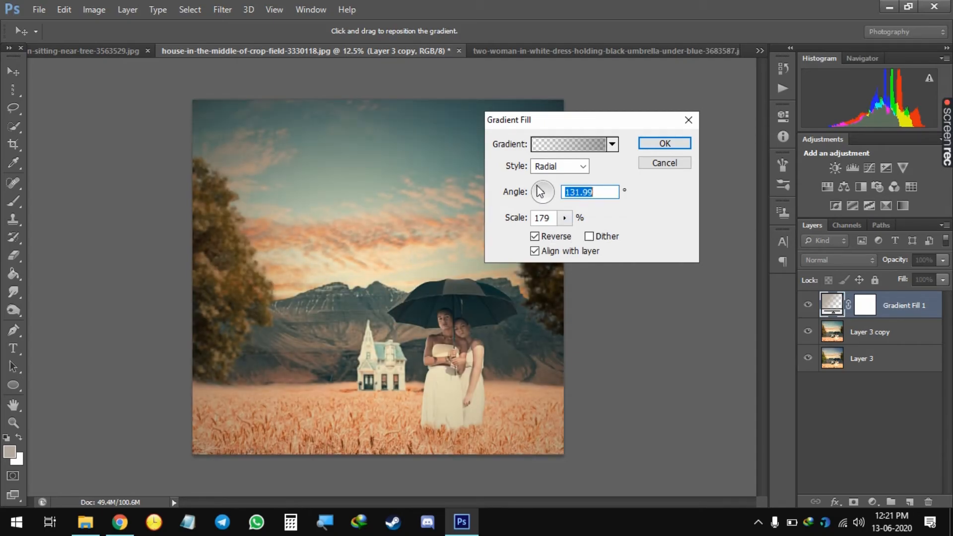
left_click(598, 144)
left_click(863, 80)
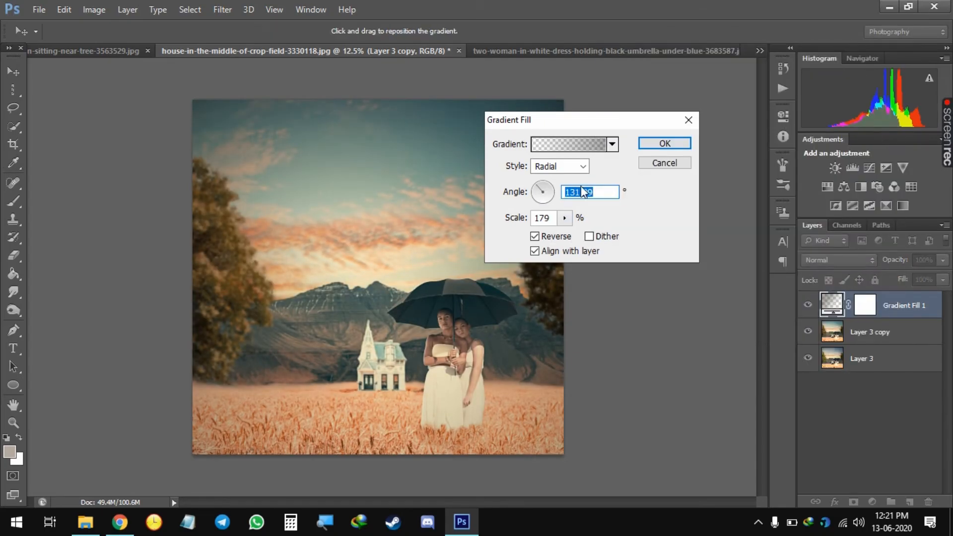
Reposition the gradient fill, set its angle to 84.29° and scale to 169%, and apply it, comparing the picture with and without it.
left_click_drag(546, 205, 555, 186)
mouse_move(559, 220)
left_mouse_down()
mouse_move(558, 235)
mouse_move(571, 232)
left_mouse_up()
mouse_move(416, 269)
left_mouse_down()
mouse_move(439, 321)
mouse_move(449, 311)
mouse_move(420, 305)
mouse_move(395, 255)
mouse_move(393, 273)
mouse_move(482, 318)
mouse_move(398, 264)
left_mouse_up()
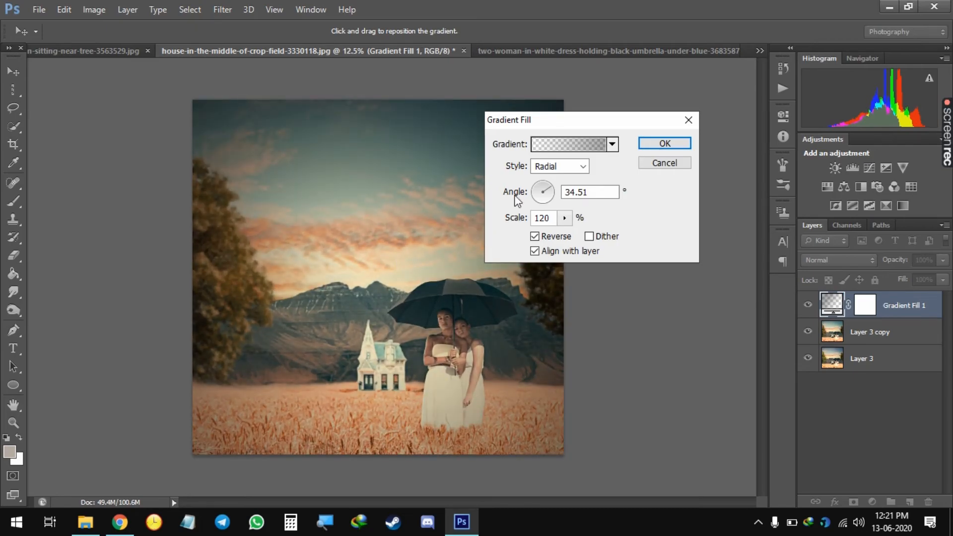
left_click_drag(544, 190, 566, 247)
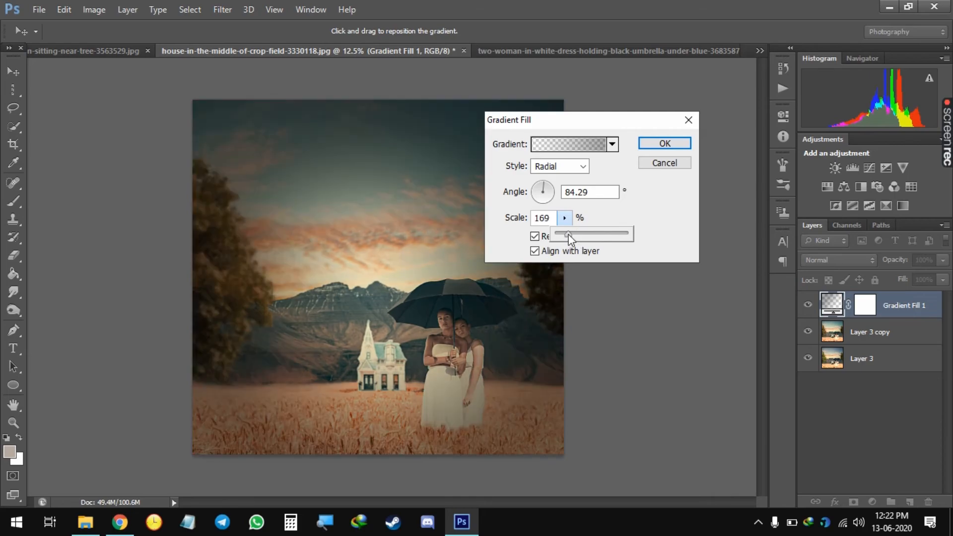
left_click(351, 260)
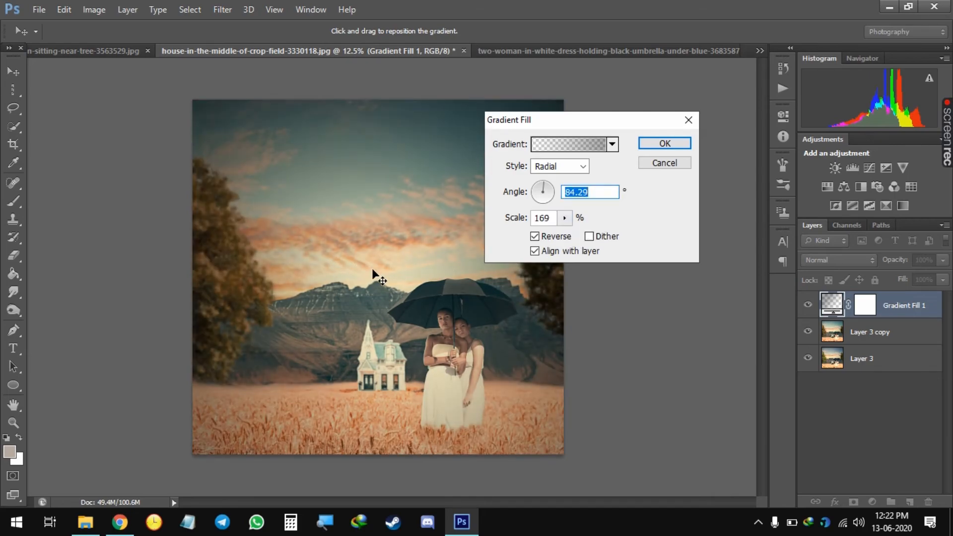
left_click(647, 145)
left_click(807, 306)
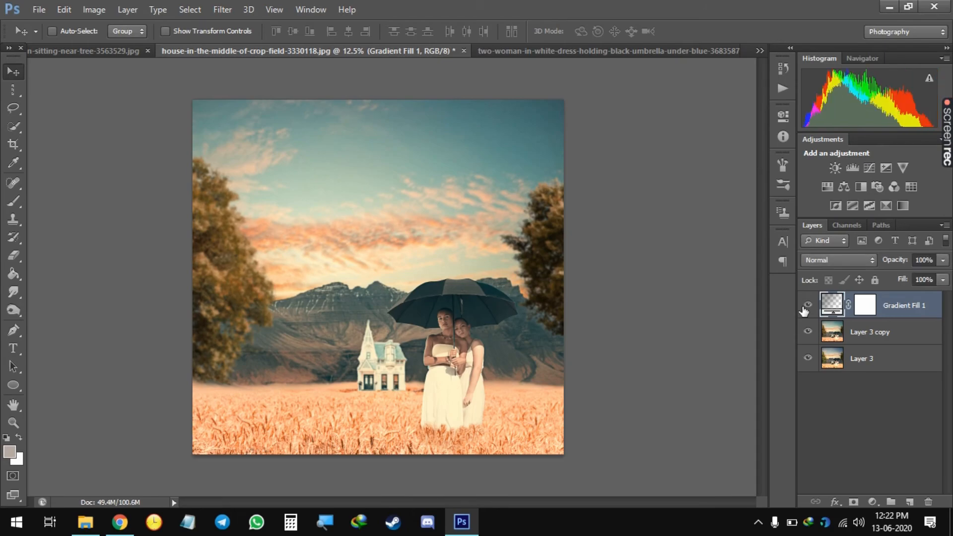
left_click(805, 307)
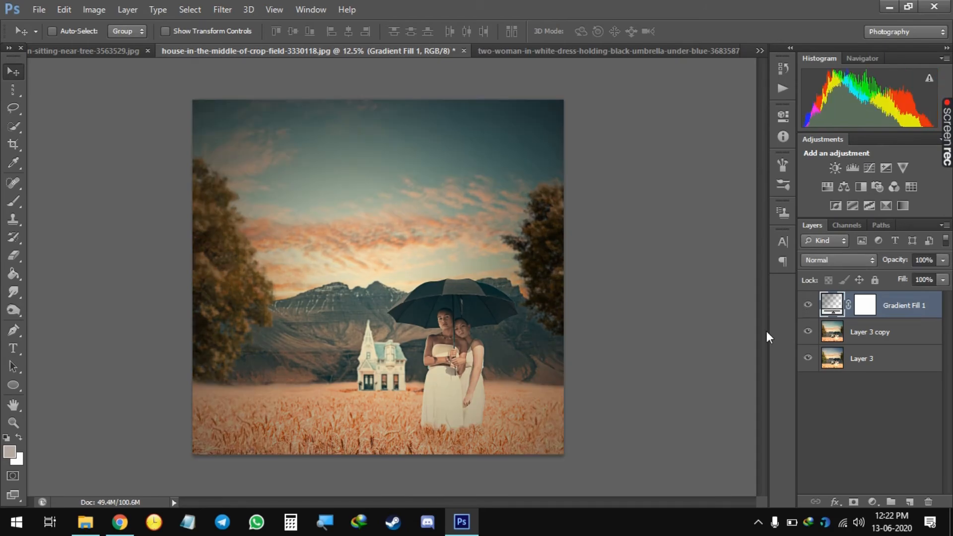
Add a Photo Filter adjustment layer directly above Layer 3 copy and choose the Blue filter.
left_click(867, 341)
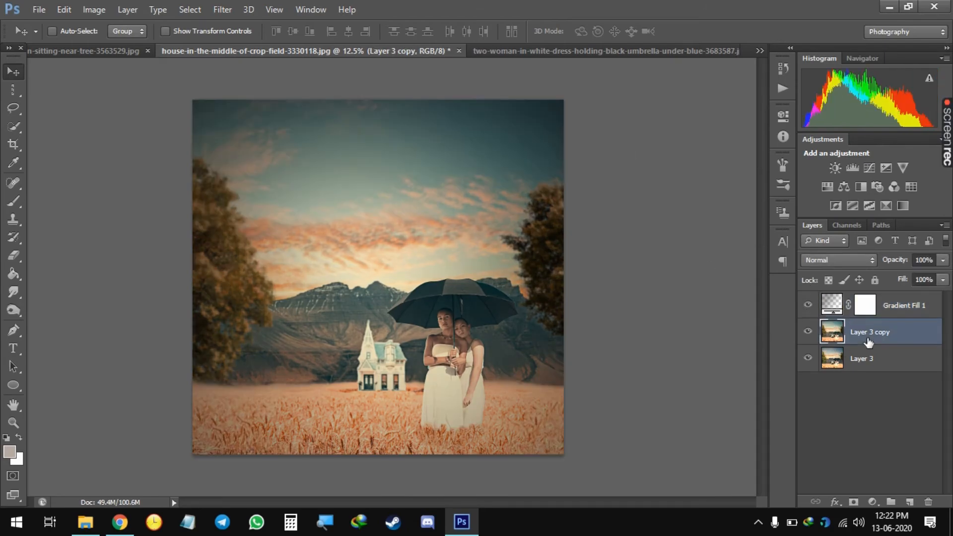
left_click(872, 501)
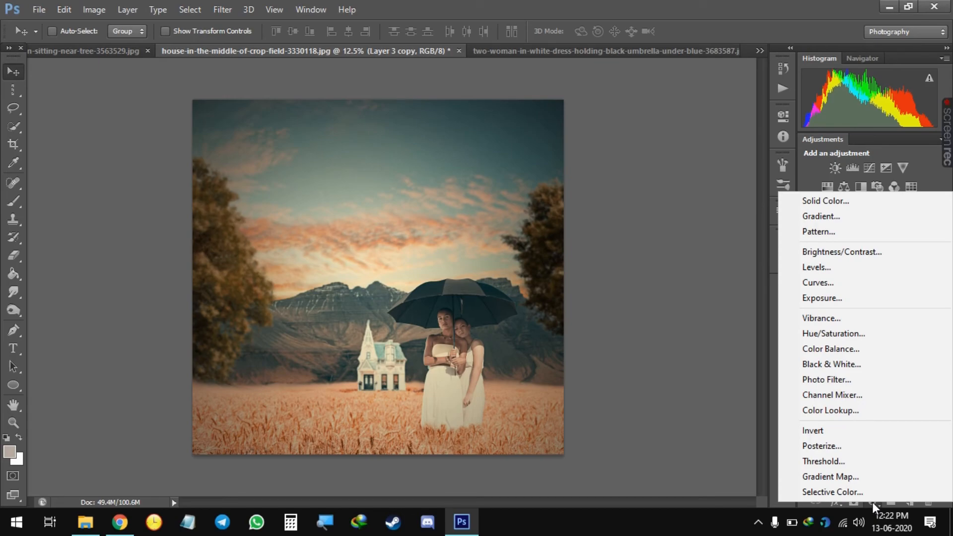
left_click(847, 381)
left_click_drag(659, 206, 699, 205)
left_click(706, 150)
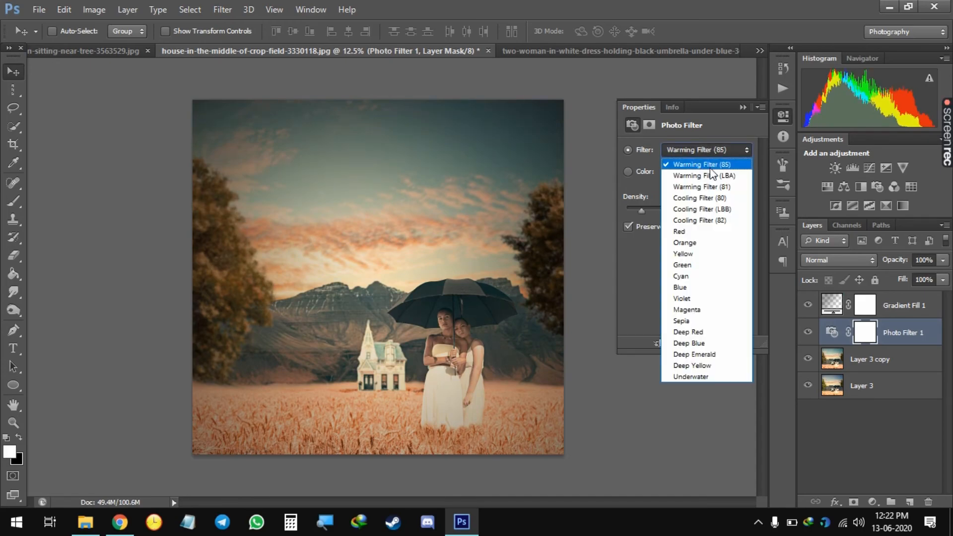
left_click(700, 323)
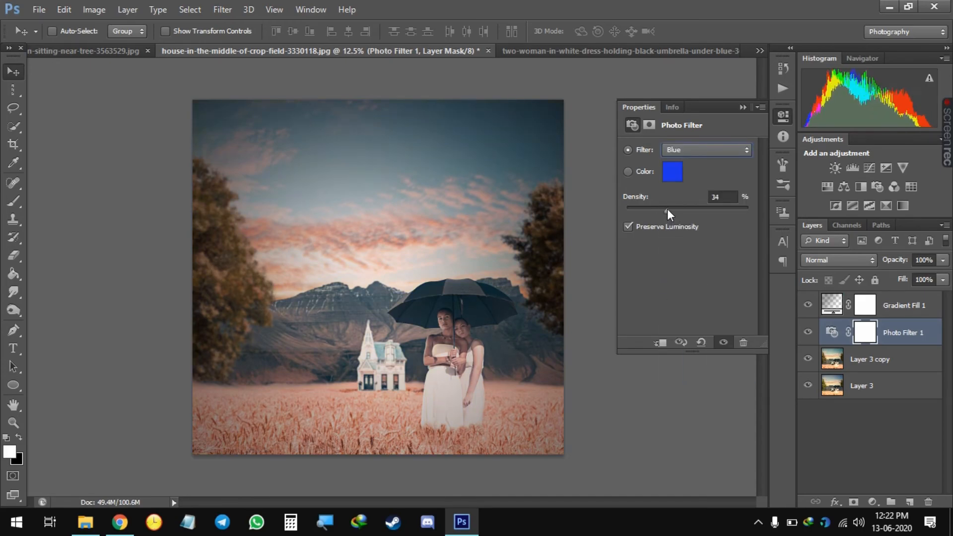
Reduce the blue Photo Filter's density to 15%, keeping Preserve Luminosity on.
mouse_move(667, 208)
left_mouse_down()
mouse_move(694, 199)
mouse_move(665, 205)
left_mouse_up()
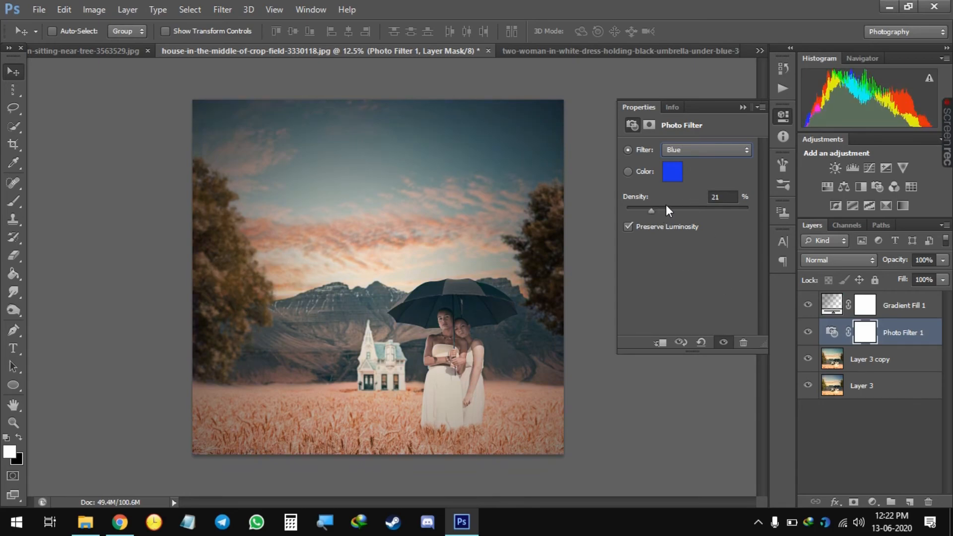
left_click(634, 171)
left_click(629, 151)
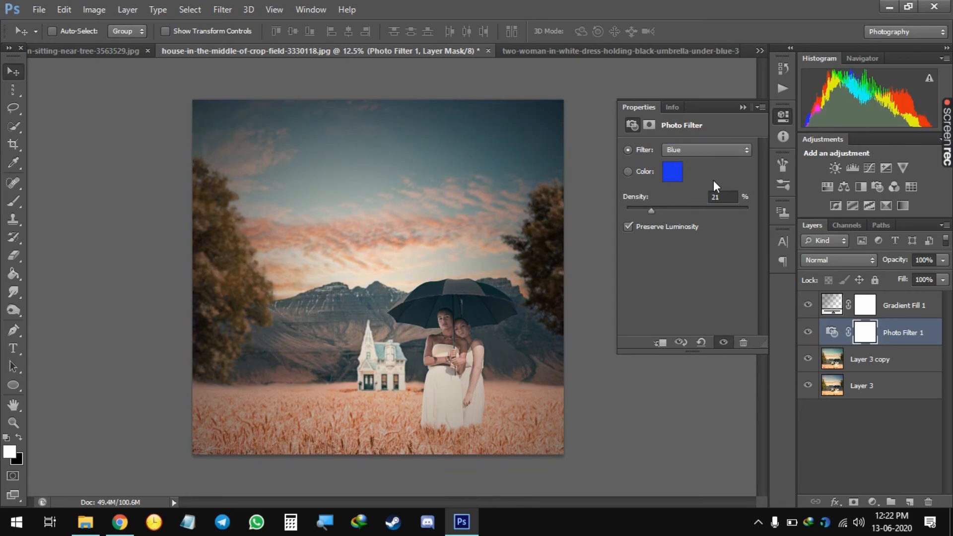
left_click(807, 306)
left_click(645, 210)
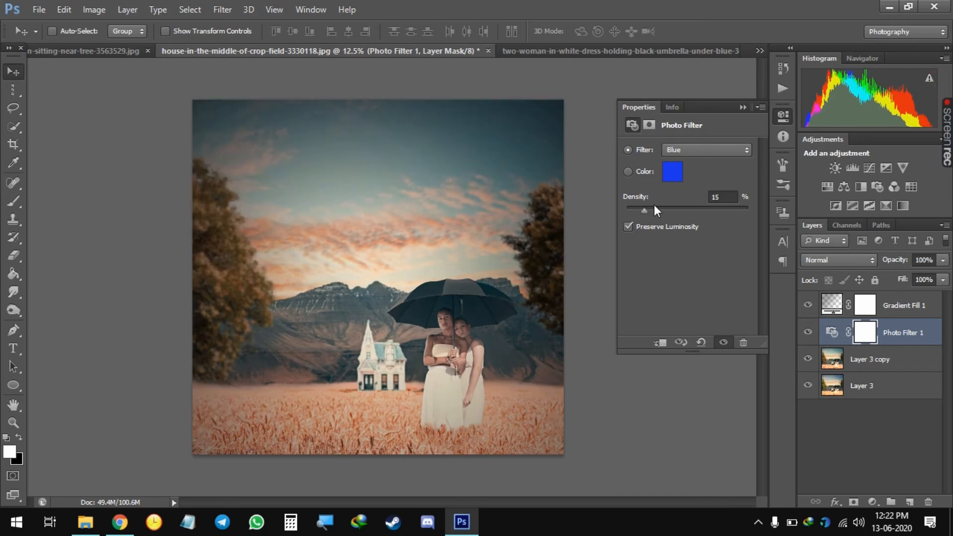
left_click(783, 116)
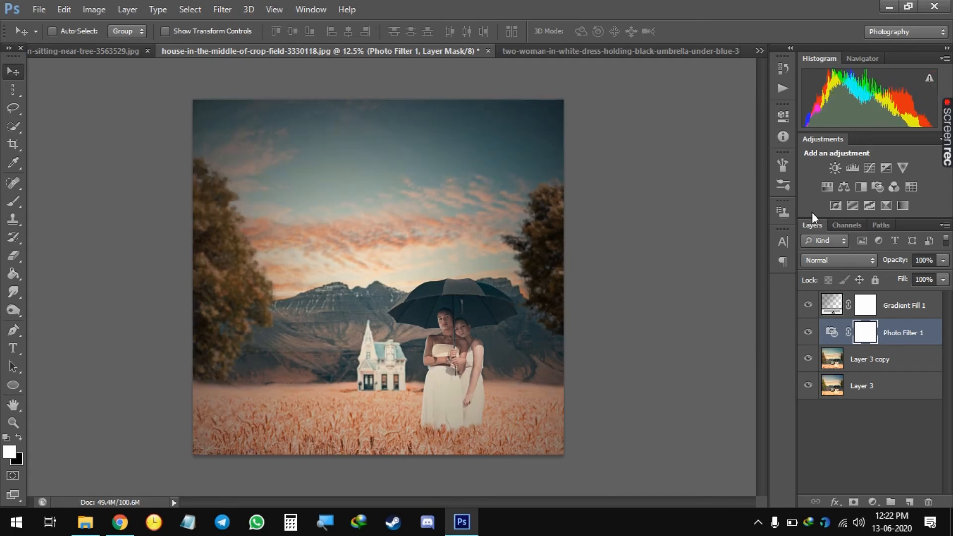
Apply a Vibrance adjustment directly to Layer 3 copy with strongly raised vibrance and saturation at +5.
left_click(868, 500)
left_click(231, 62)
left_click(858, 364)
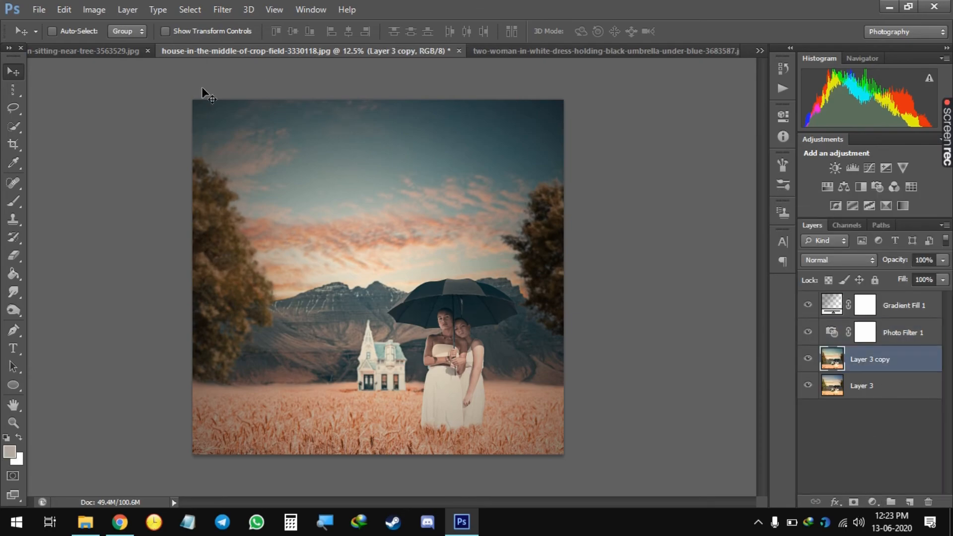
left_click(94, 9)
mouse_move(120, 45)
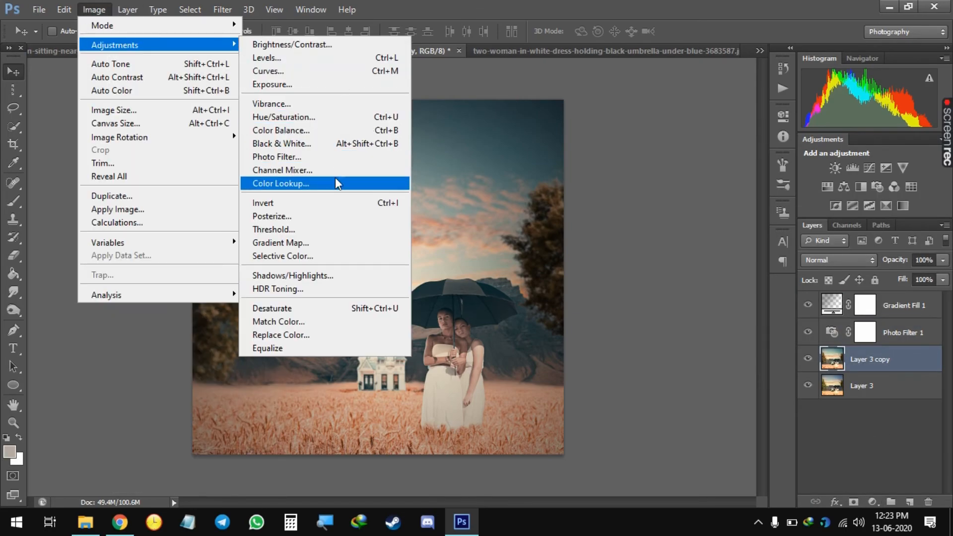
left_click(336, 106)
left_click_drag(662, 197, 723, 198)
left_click_drag(667, 236, 665, 231)
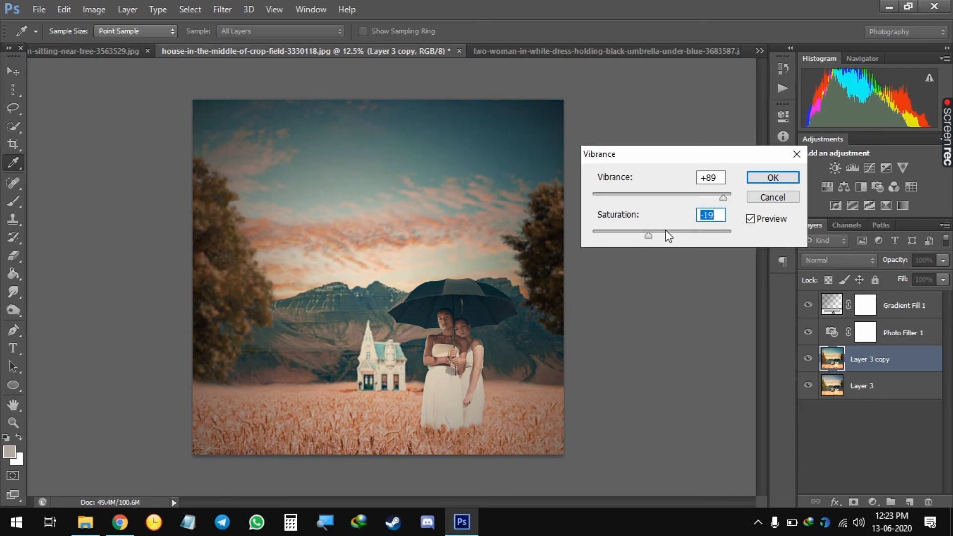
left_click(753, 219)
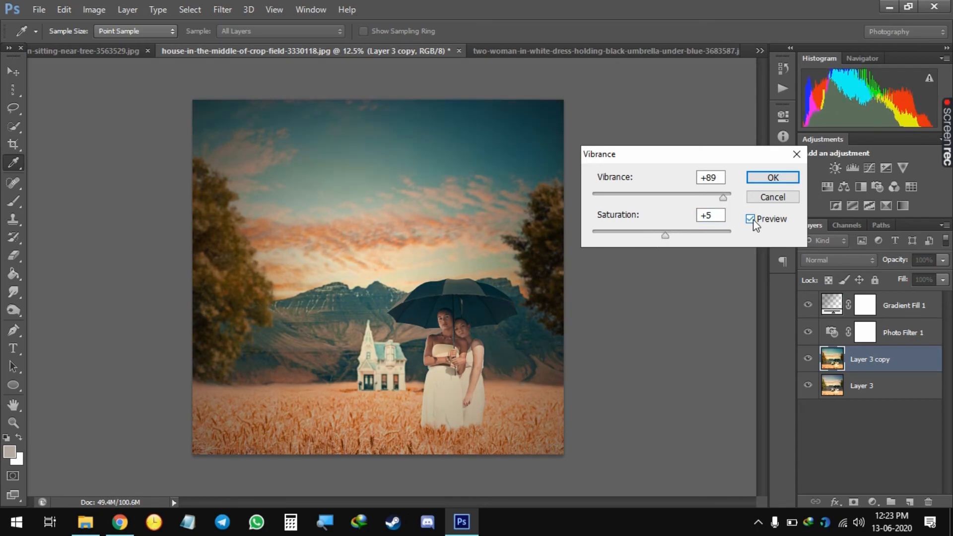
left_click_drag(722, 197, 713, 197)
left_click(771, 180)
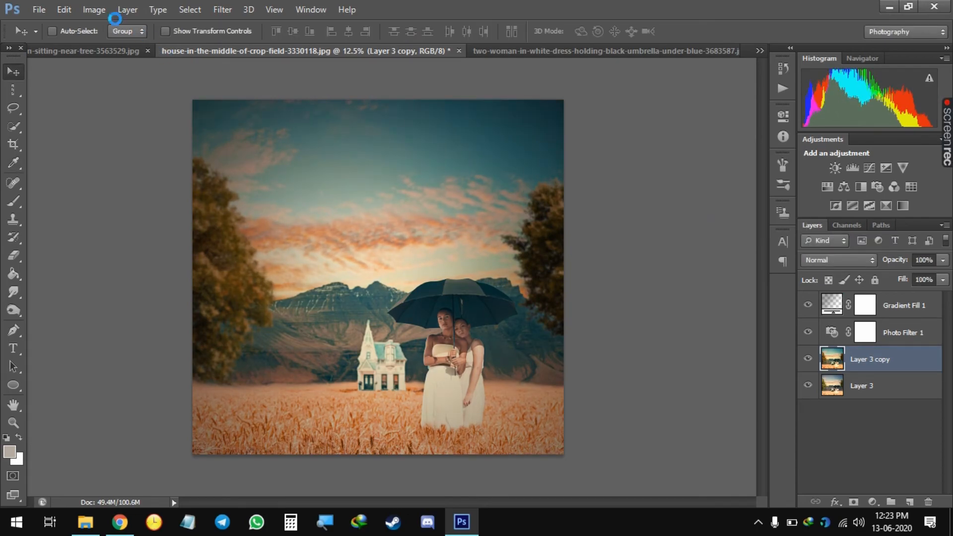
Apply Levels to Layer 3 copy with the RGB input black point at 7 and white point at 243.
left_click(95, 10)
mouse_move(151, 46)
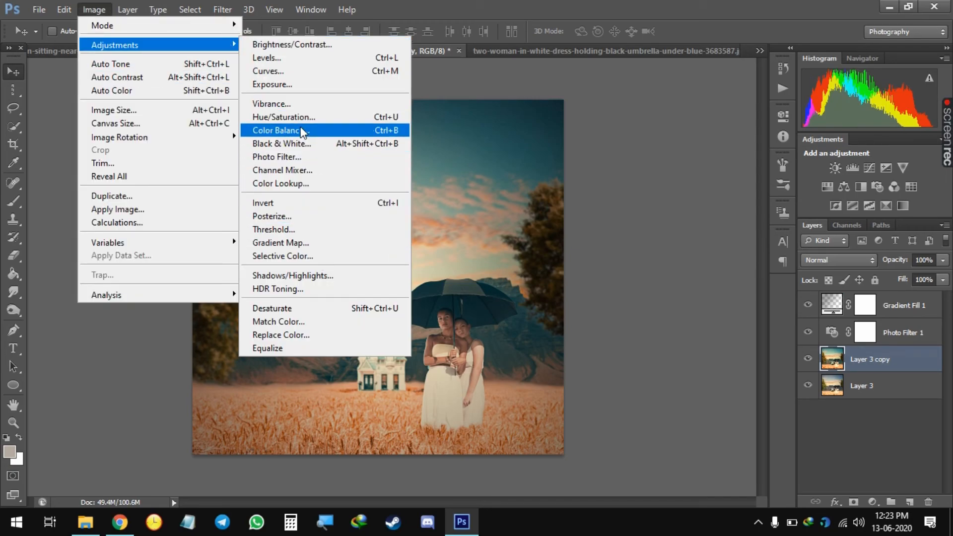
left_click(268, 58)
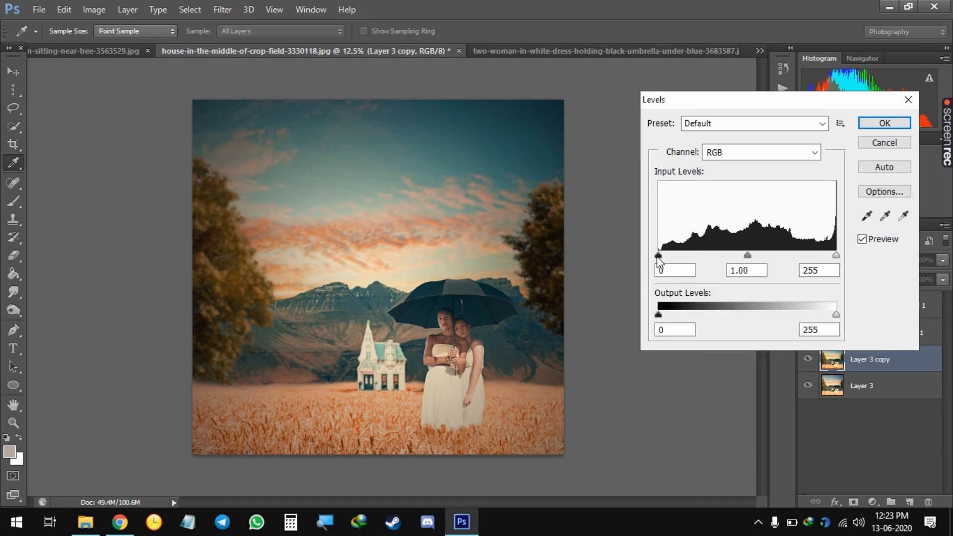
left_click_drag(658, 256, 666, 257)
mouse_move(834, 256)
left_mouse_down()
mouse_move(819, 258)
mouse_move(827, 258)
left_mouse_up()
mouse_move(666, 256)
left_mouse_down()
mouse_move(678, 259)
mouse_move(660, 259)
left_mouse_up()
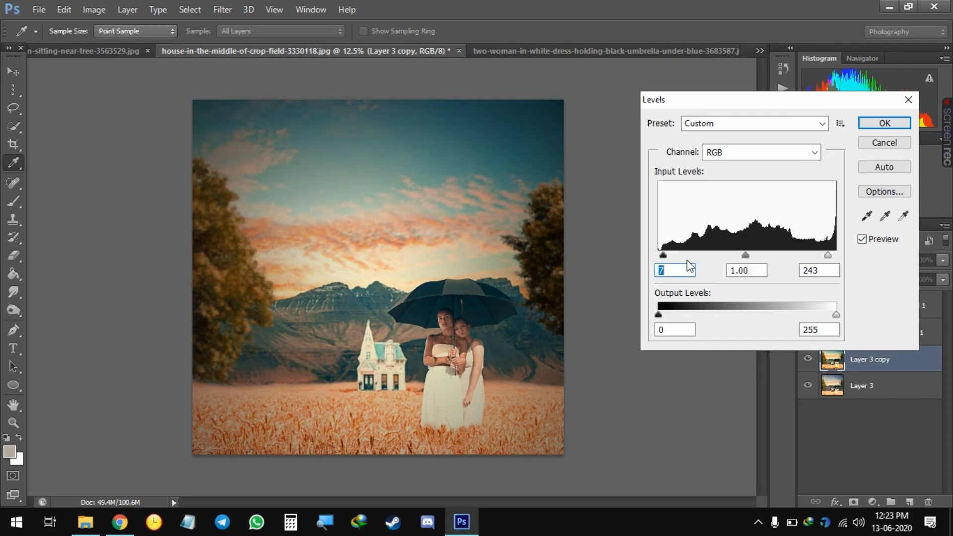
left_click(870, 128)
Apply Curves to Layer 3 copy with the RGB black point input at 10 and the white point moved slightly inward.
left_click(94, 9)
mouse_move(118, 29)
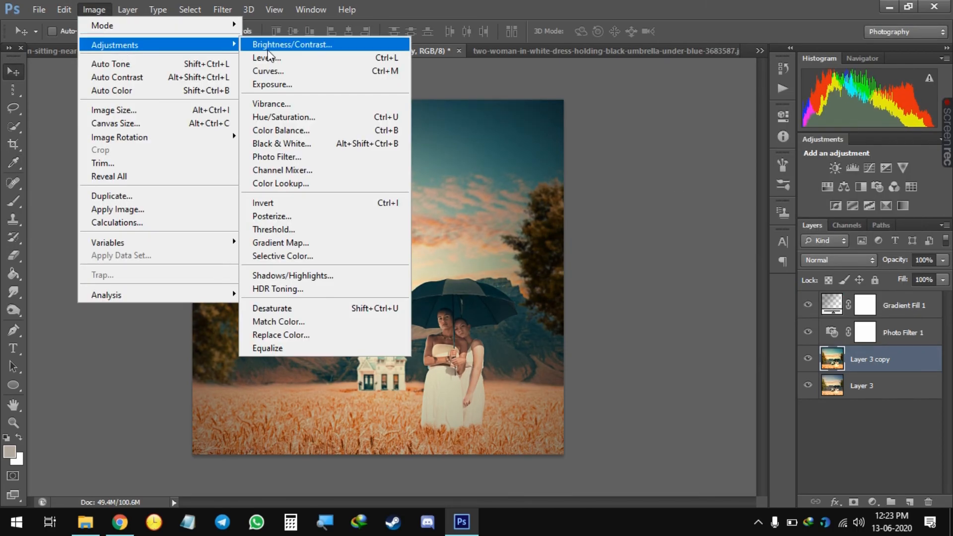
left_click(280, 52)
left_click_drag(600, 323, 608, 324)
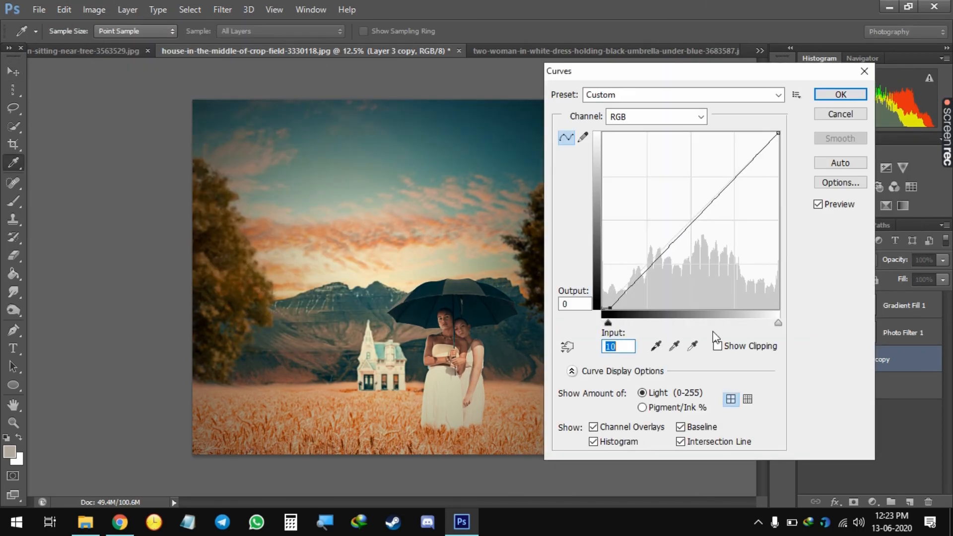
left_click_drag(777, 323, 768, 326)
left_click(838, 97)
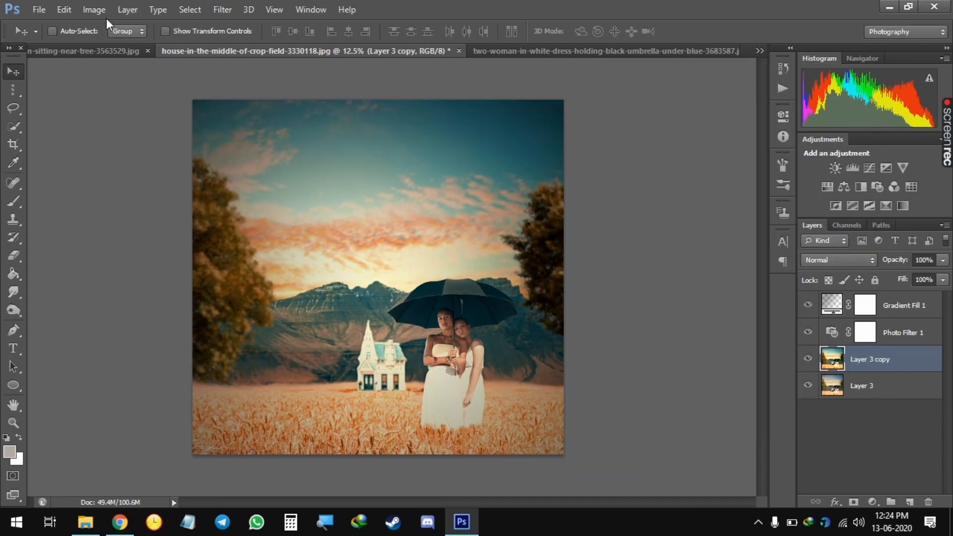
Apply an automatic Brightness/Contrast correction to Layer 3 copy, with brightness -11 and contrast -12.
left_click(107, 10)
mouse_move(118, 47)
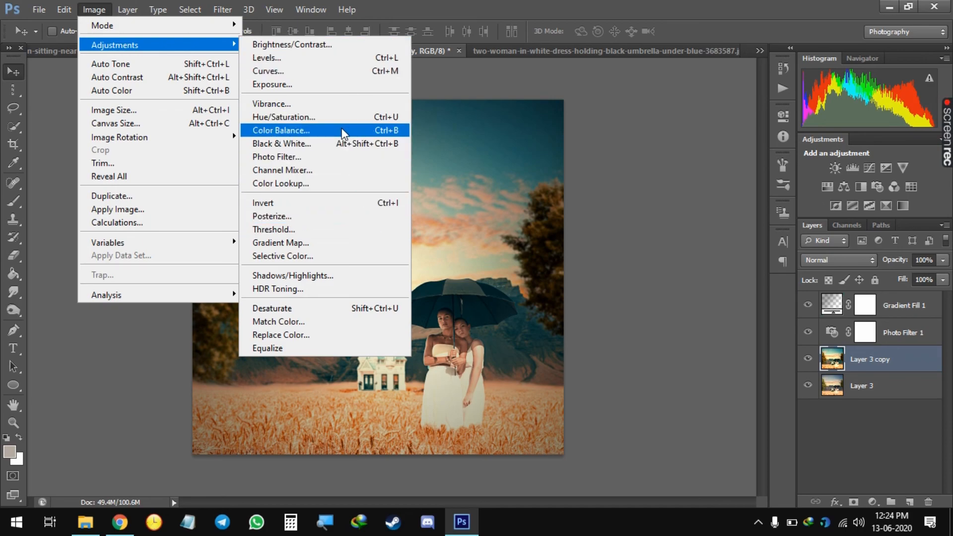
left_click(340, 44)
mouse_move(628, 208)
left_mouse_down()
mouse_move(686, 217)
mouse_move(624, 207)
mouse_move(634, 206)
left_mouse_up()
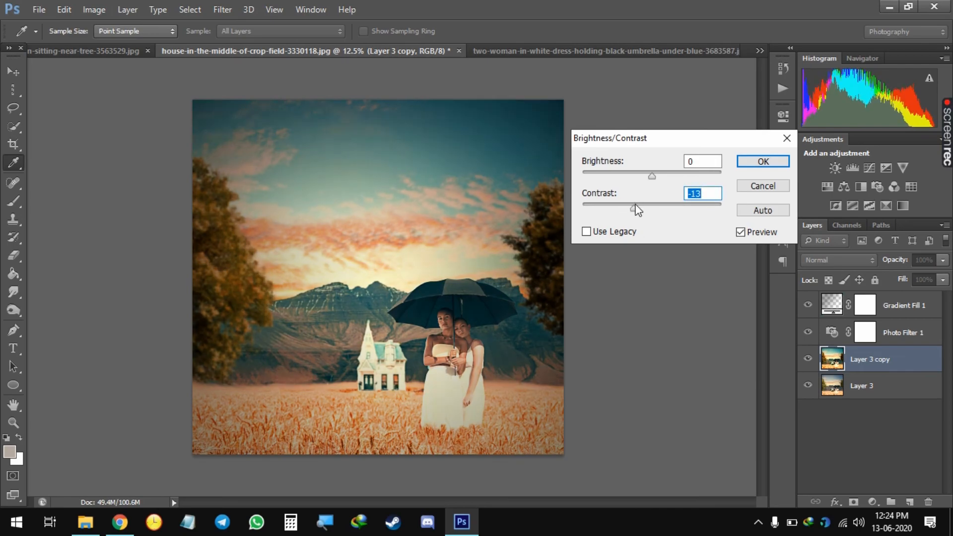
left_click(741, 232)
left_click_drag(652, 174, 643, 175)
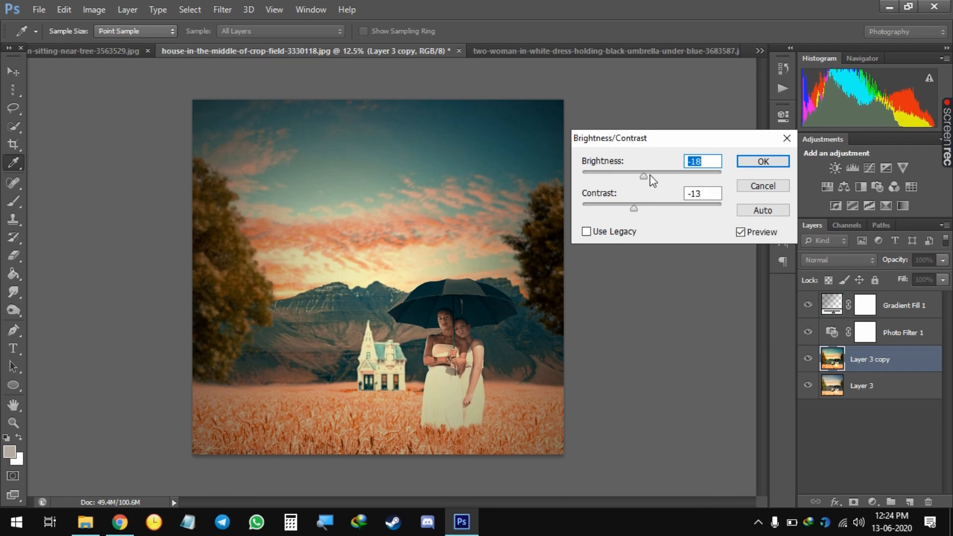
left_click(650, 174)
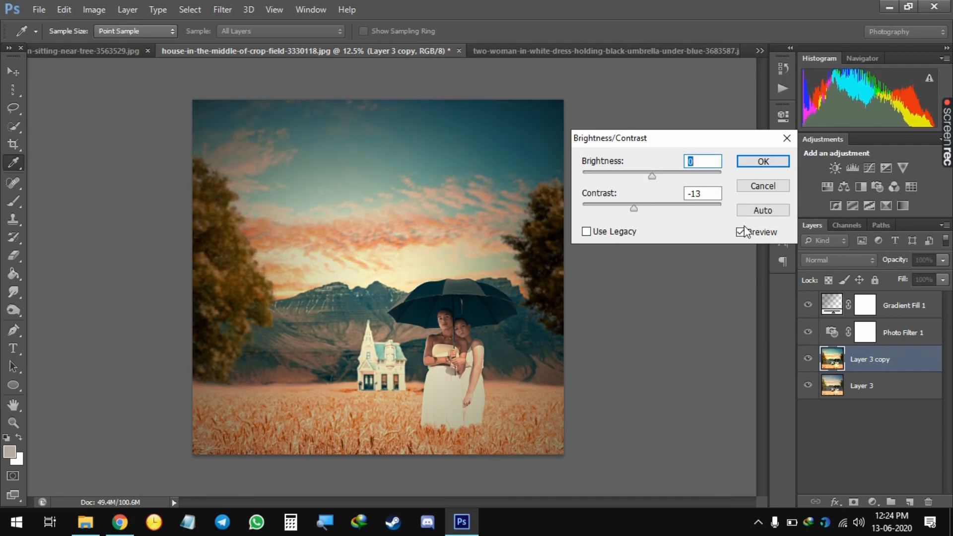
type("0")
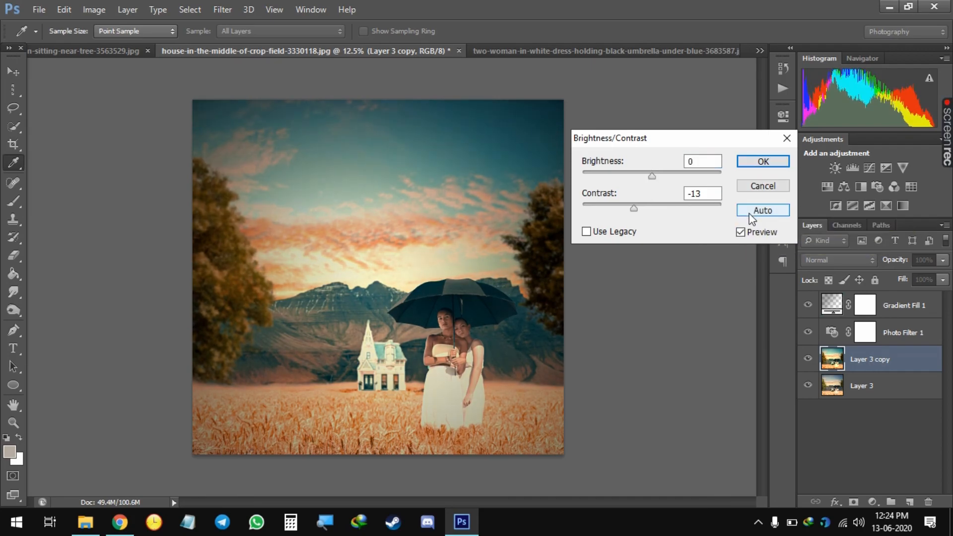
left_click(748, 212)
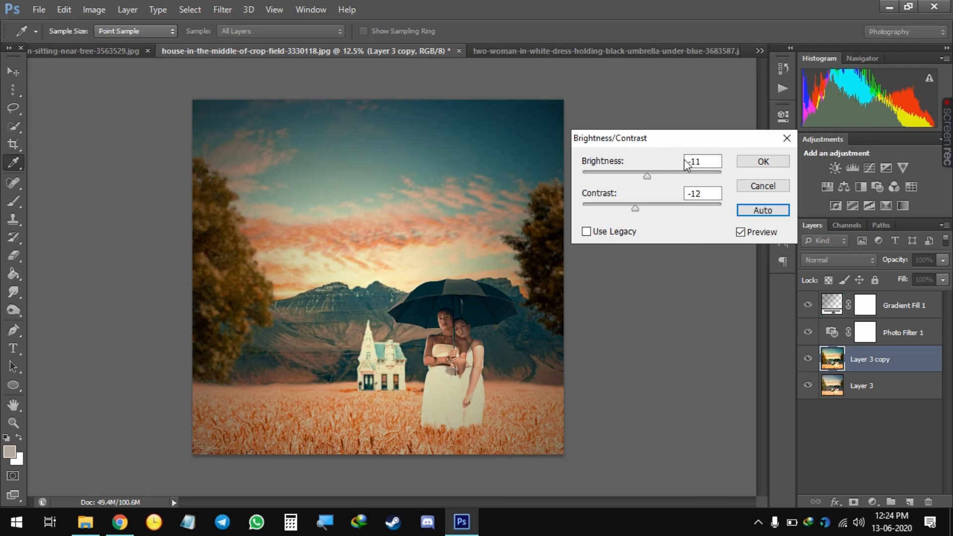
left_click(763, 162)
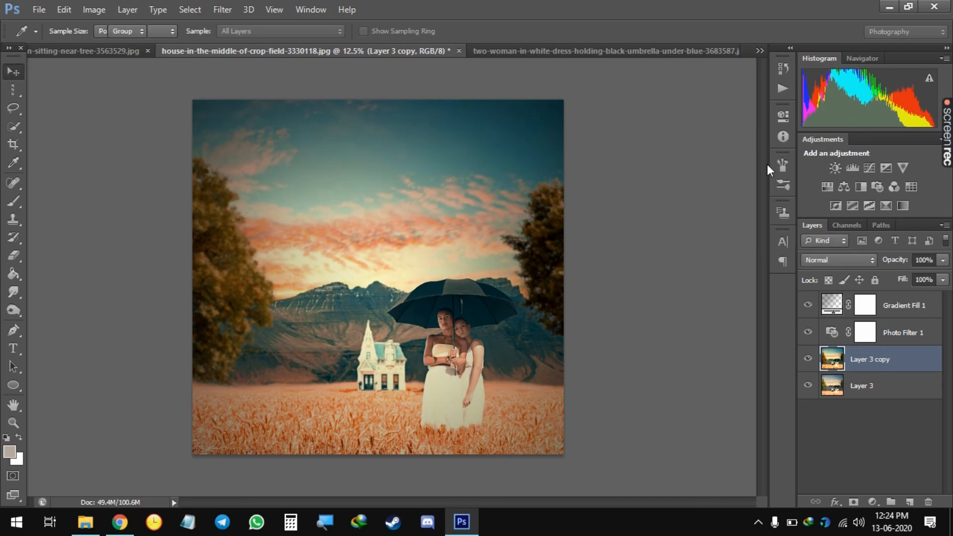
Compare the image with the Gradient Fill 1 vignette hidden and shown, and delete the Photo Filter 1 layer.
key("v")
left_click(901, 306)
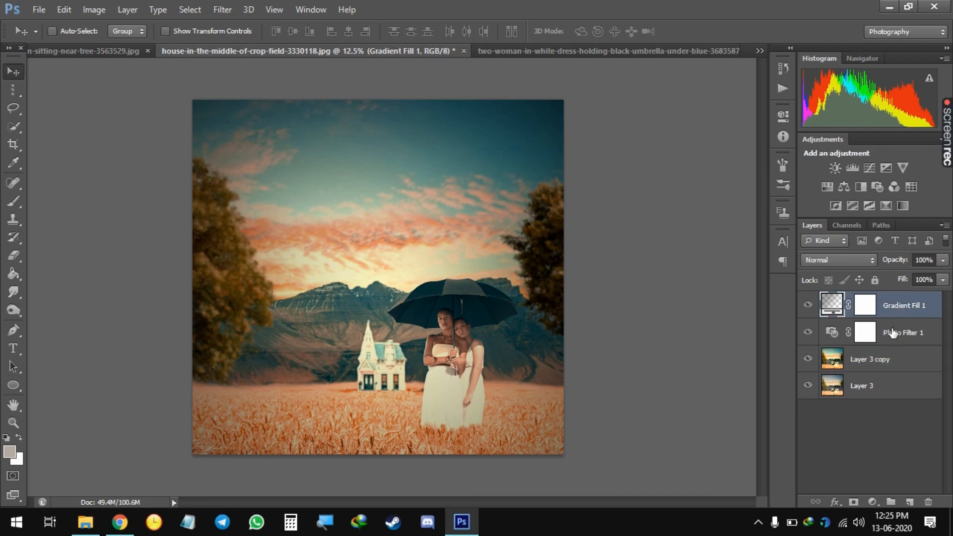
left_click(871, 332)
left_click(807, 307)
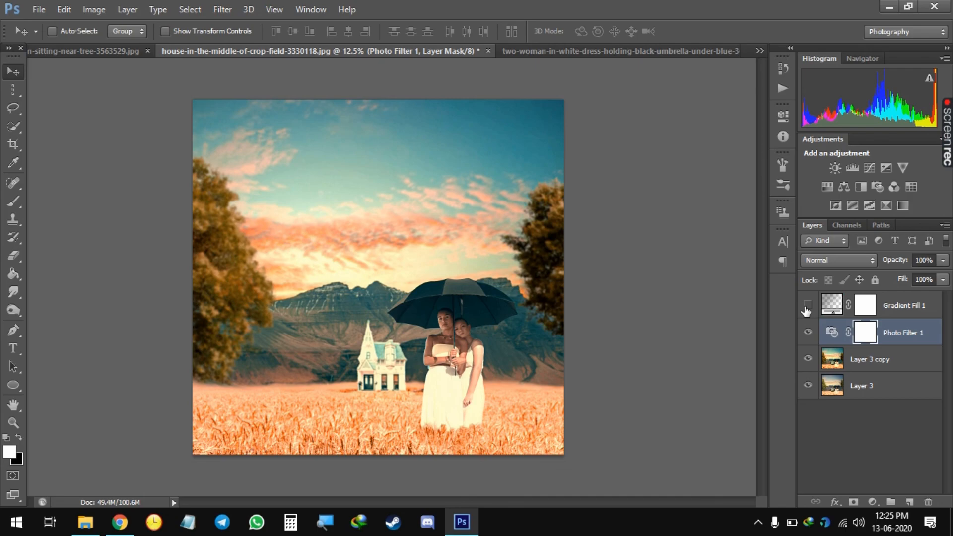
left_click(806, 307)
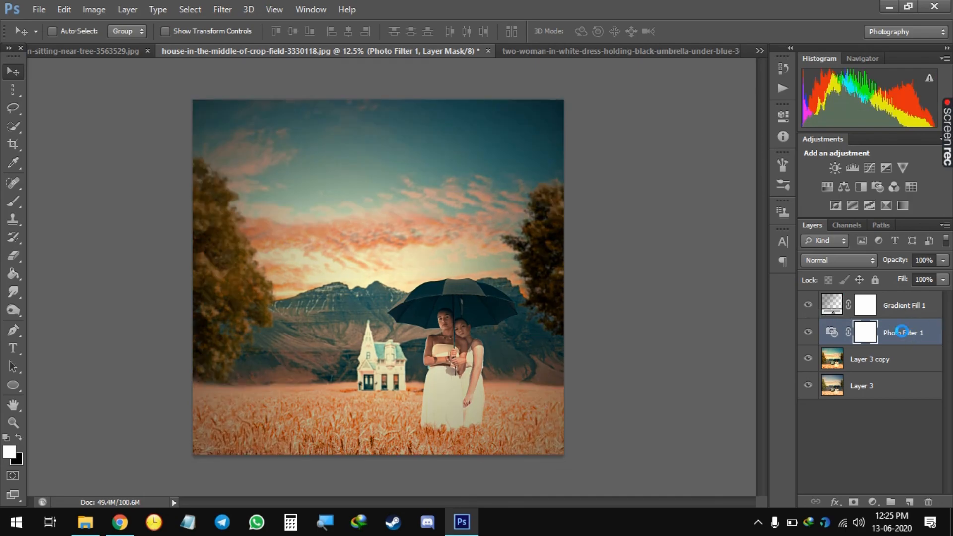
key("Delete")
left_click(902, 306)
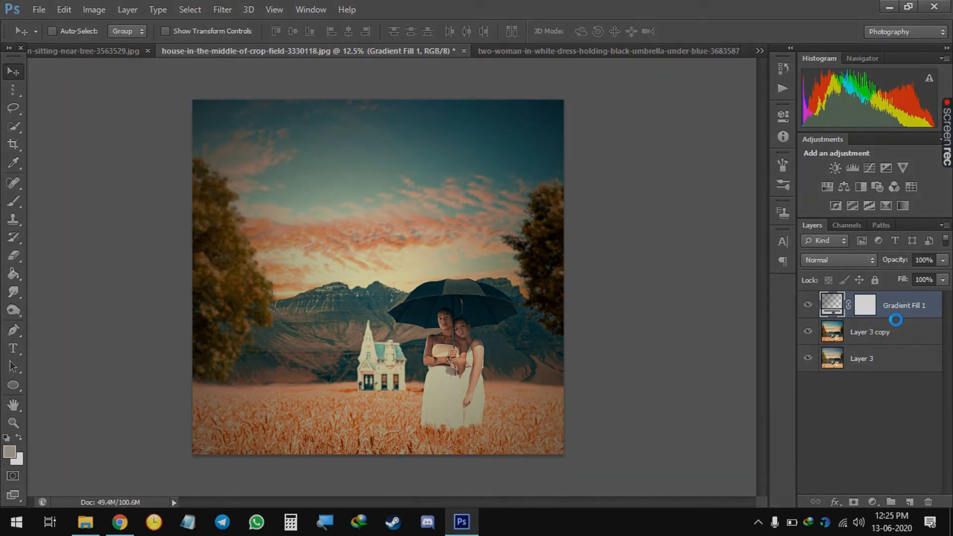